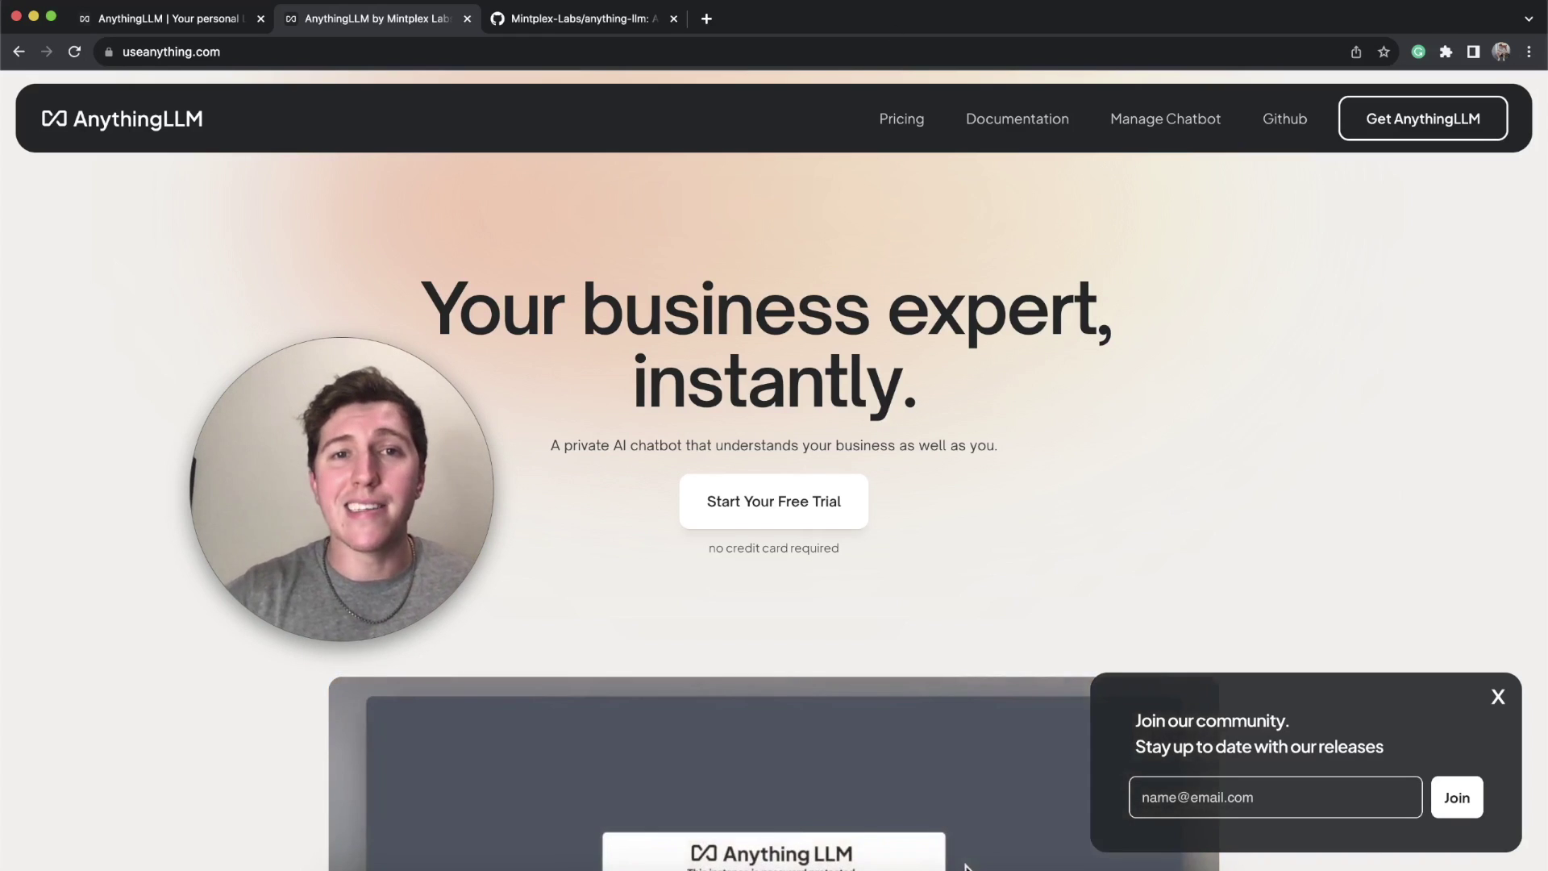
Step: Look over the Mintplex-Labs/anything-llm GitHub repo, then close its tabs, leaving useanything.com showing
key(ctrl+Tab)
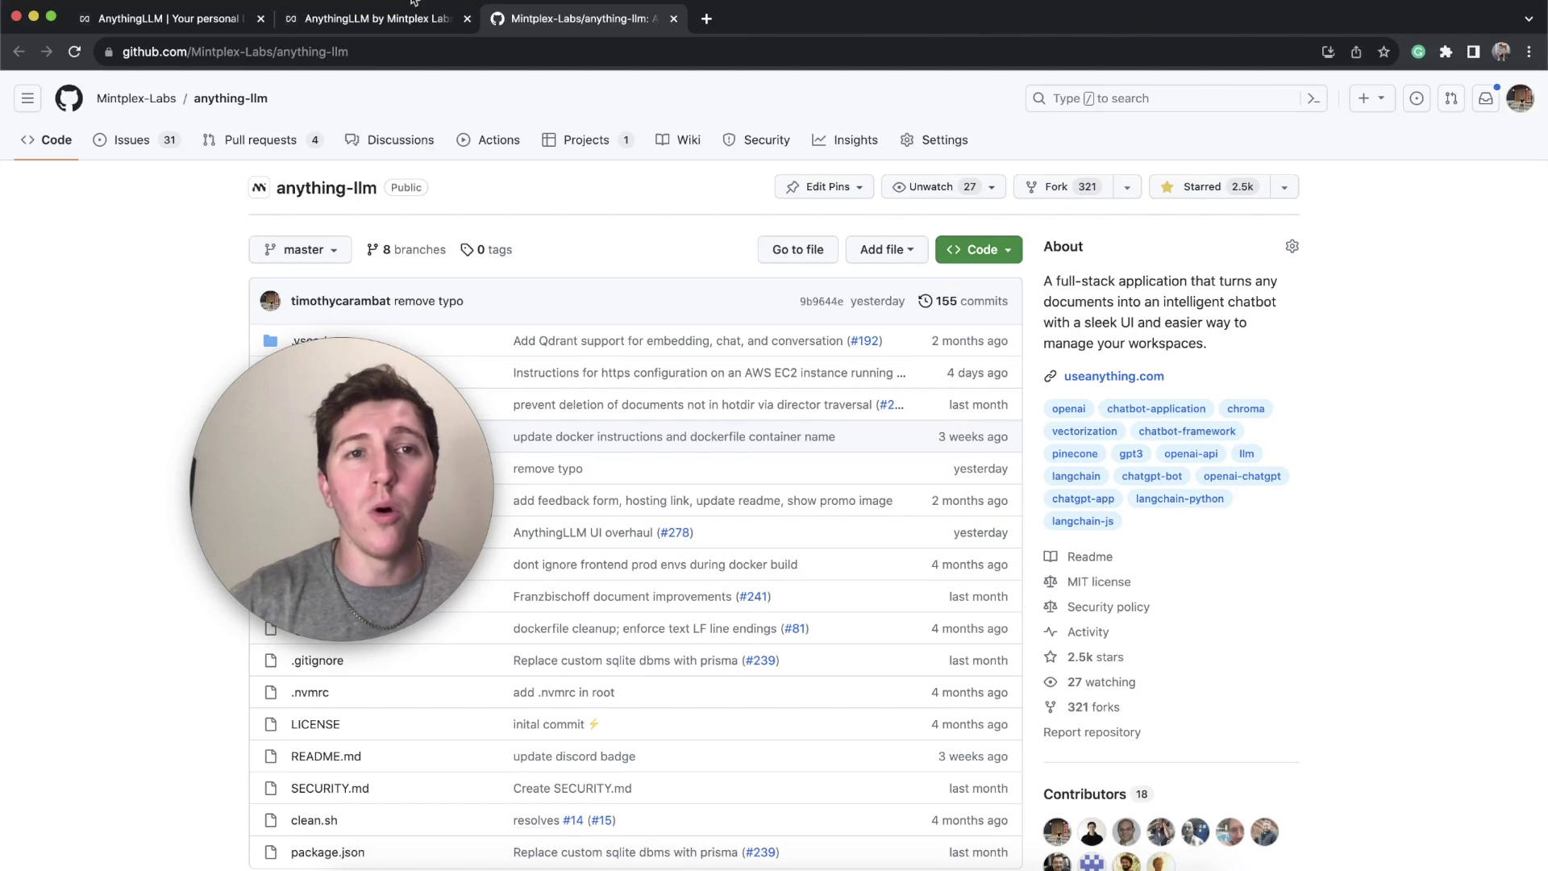
click(384, 20)
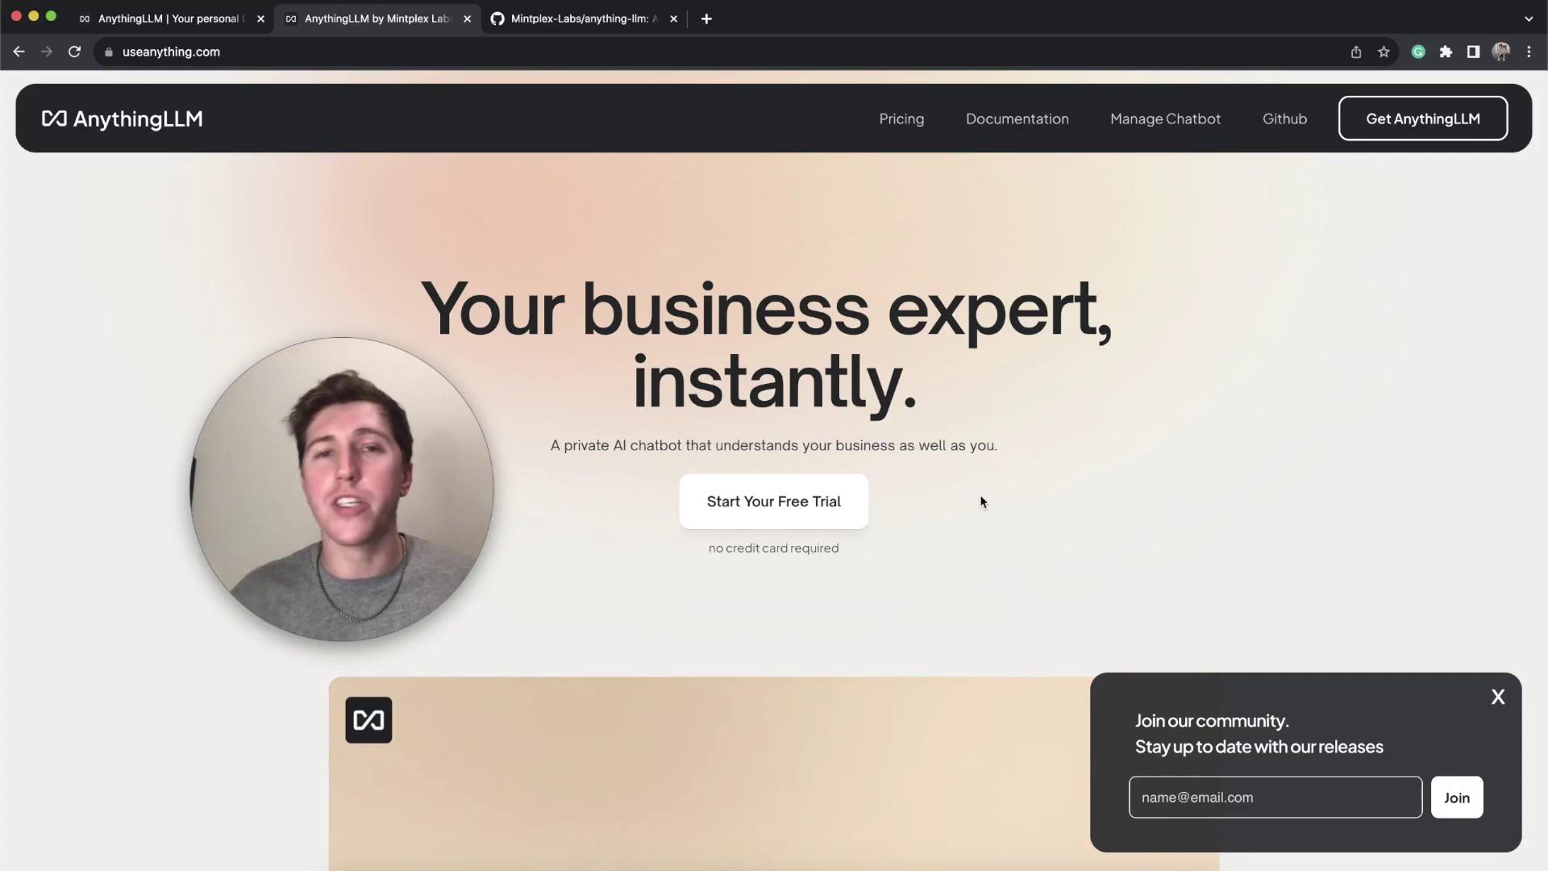
click(1295, 119)
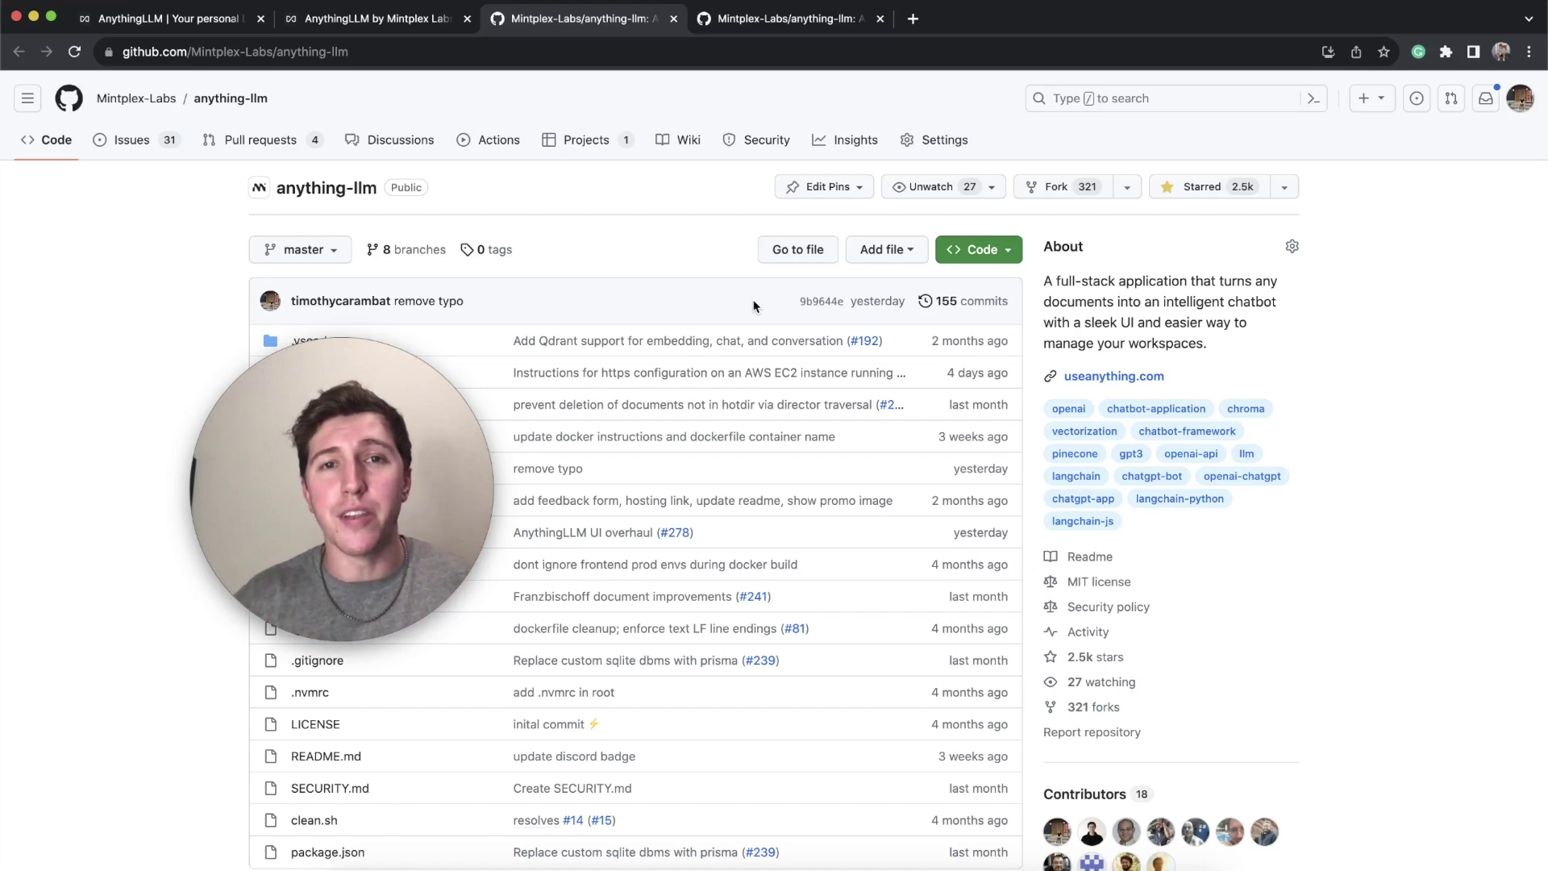
key(super+w)
key(super+w)
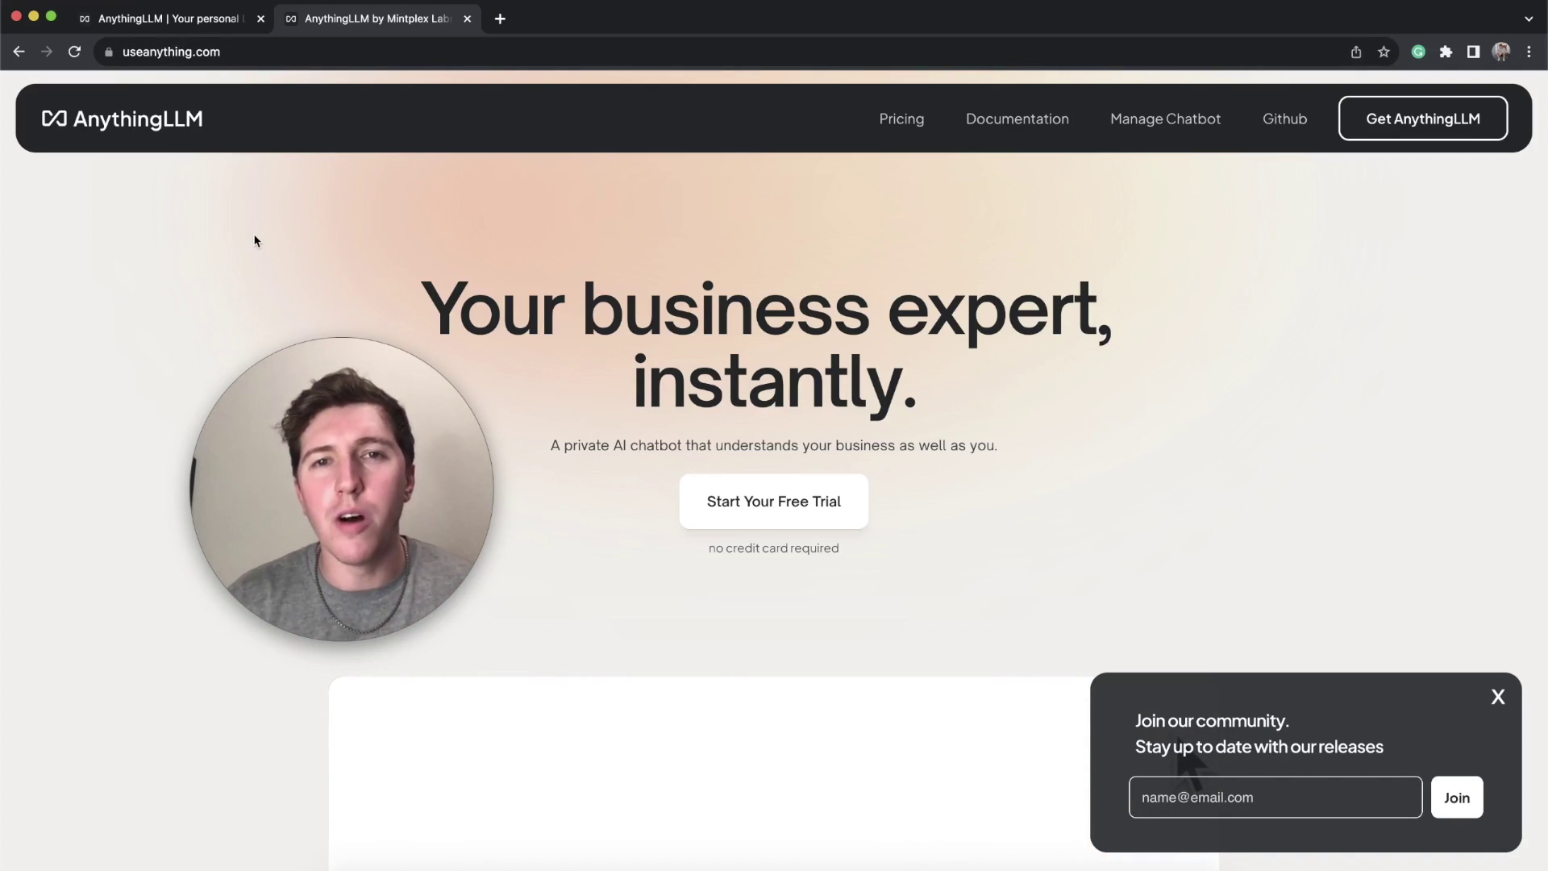
Step: Switch to the tcarambat.useanything.com onboarding tab at the LLM Preference step
key(super+1)
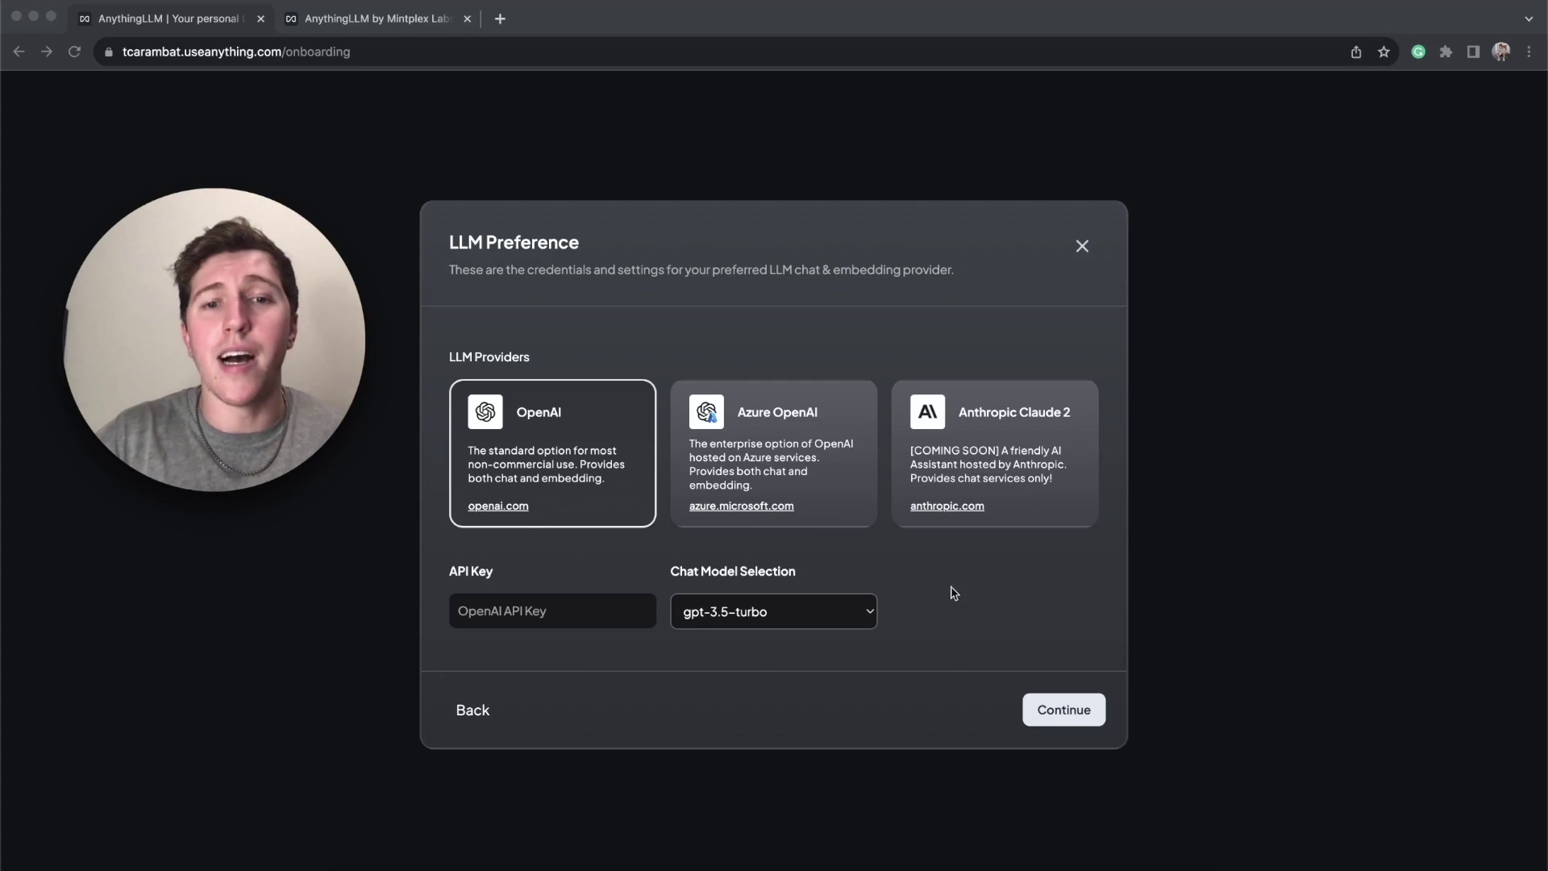
Step: Keep OpenAI with the gpt-3.5-turbo chat model, paste in the OpenAI API key, and continue
click(818, 624)
click(850, 619)
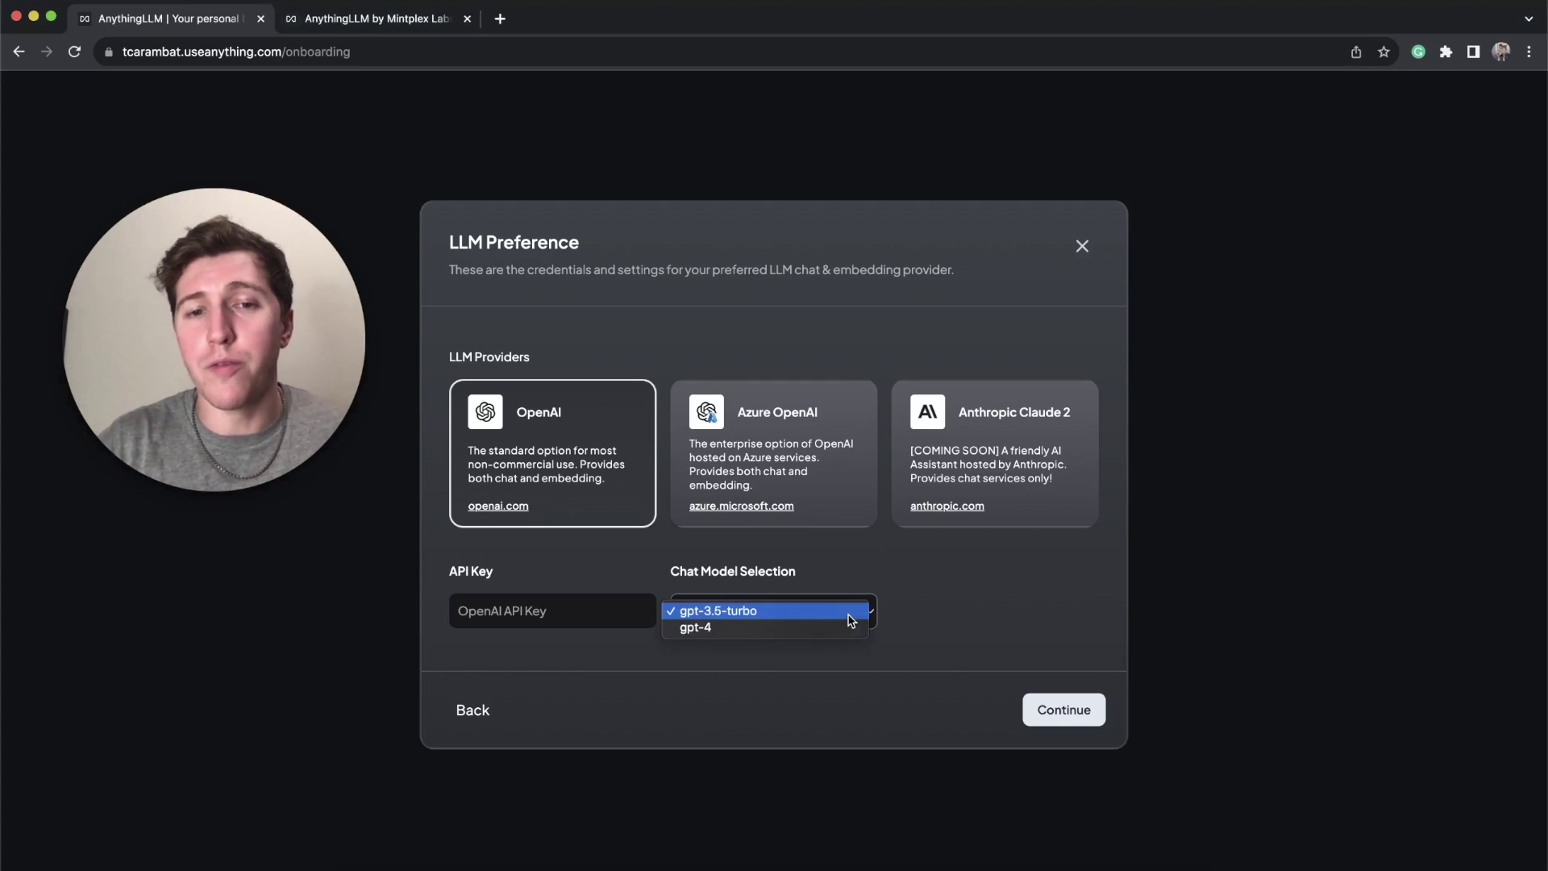
click(917, 605)
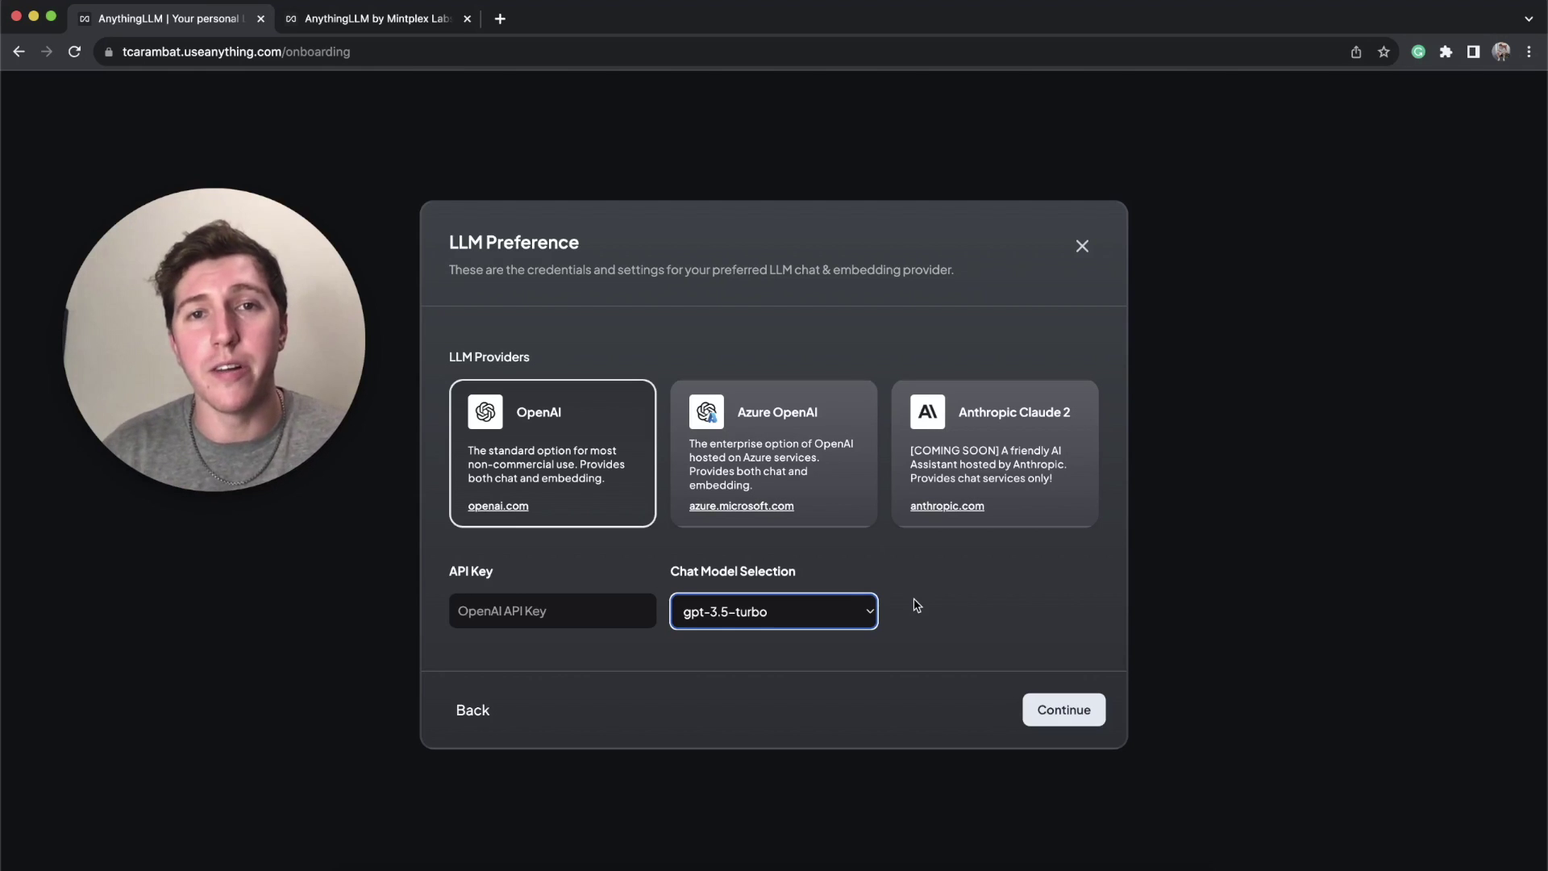
click(917, 605)
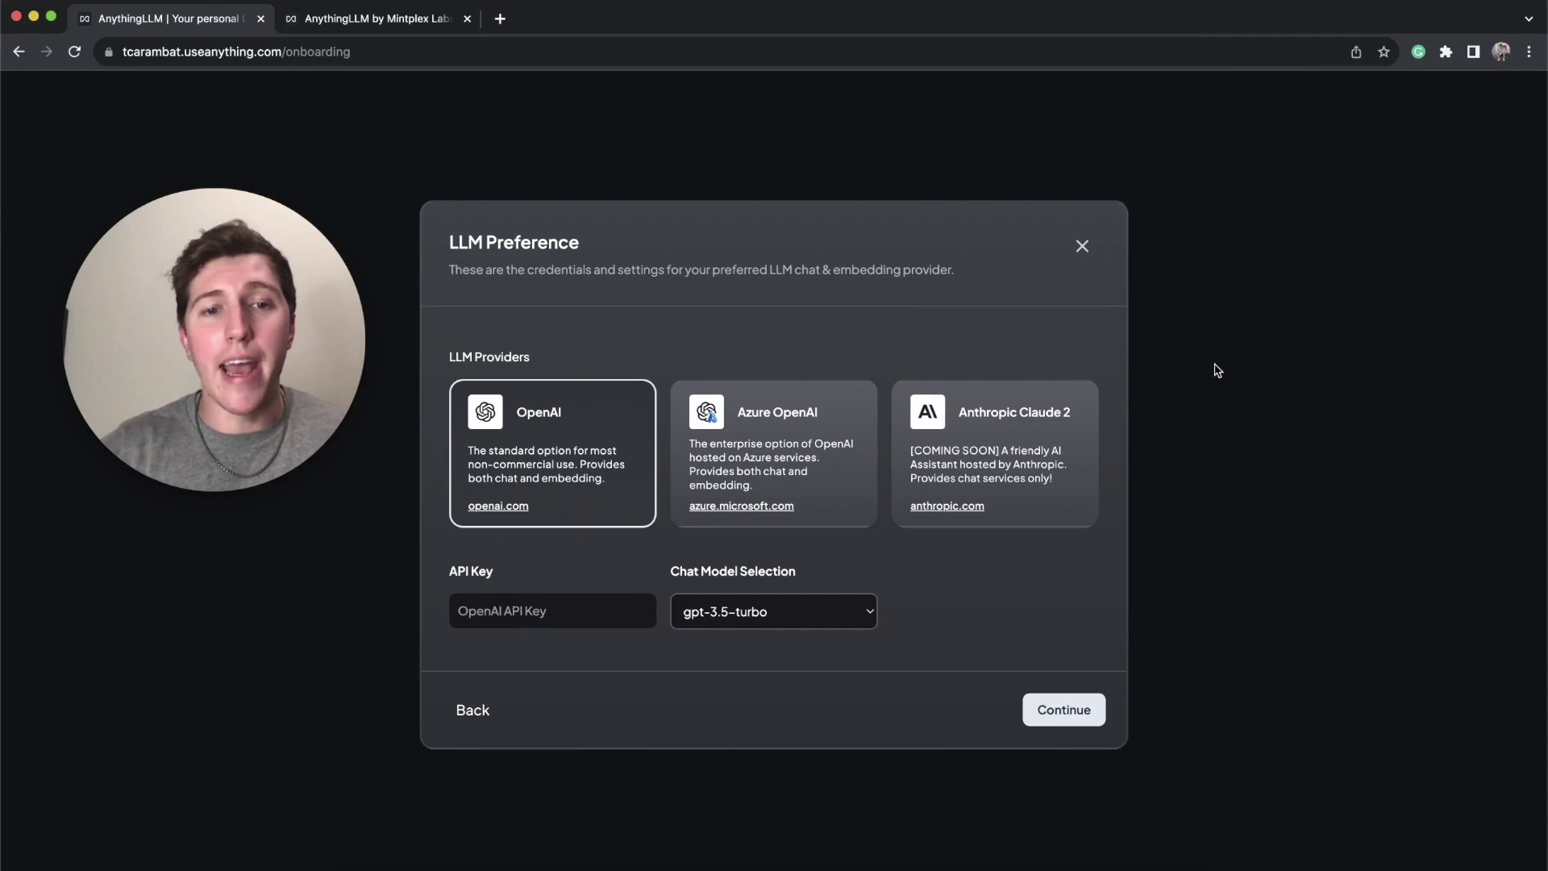
click(542, 614)
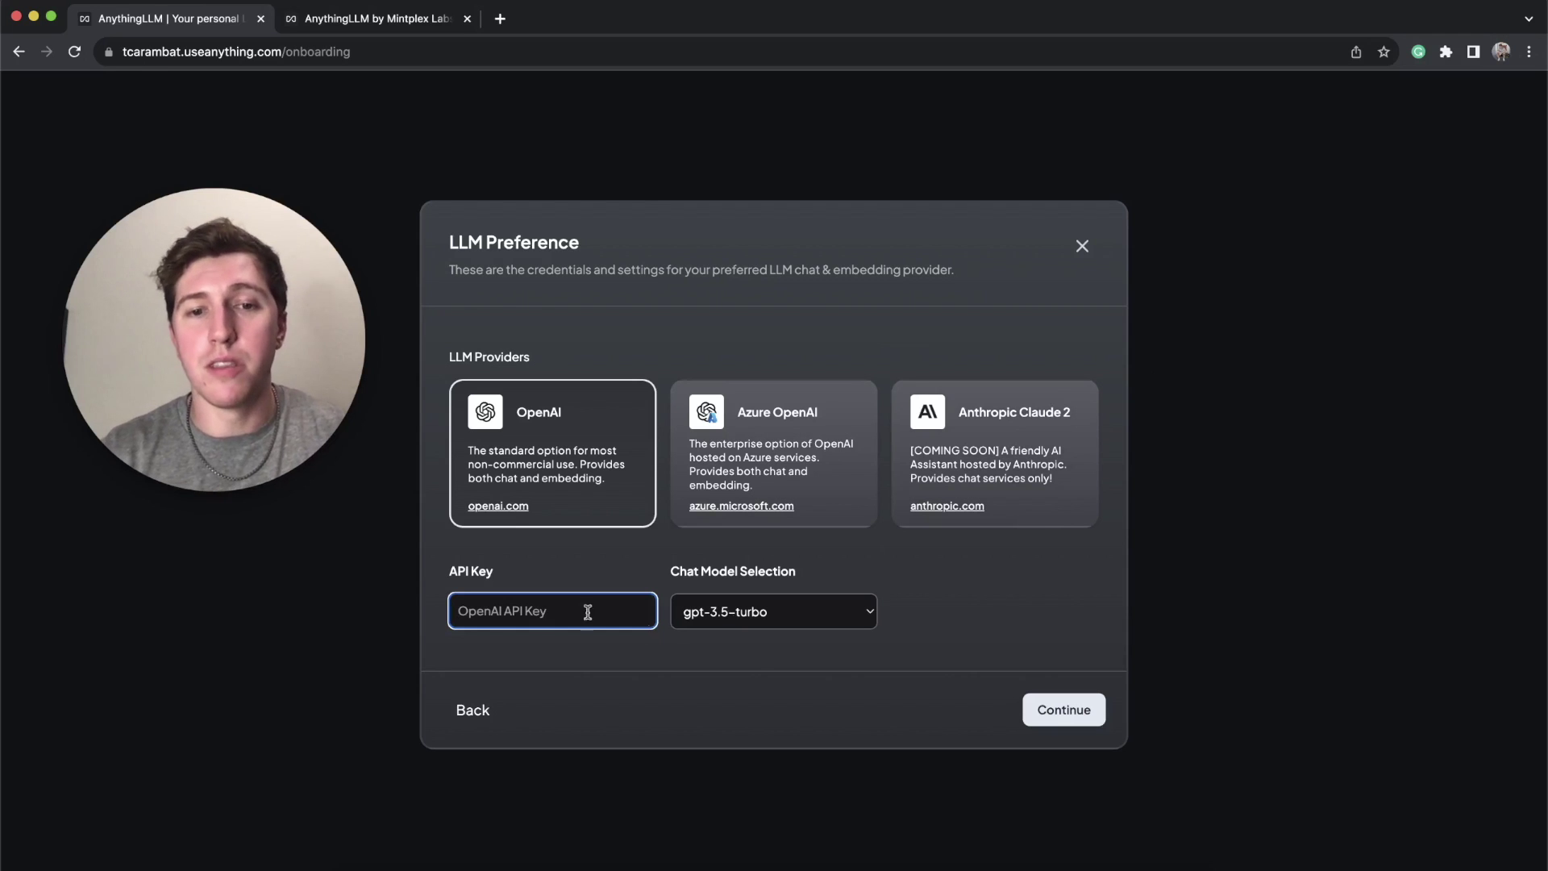
key(super+v)
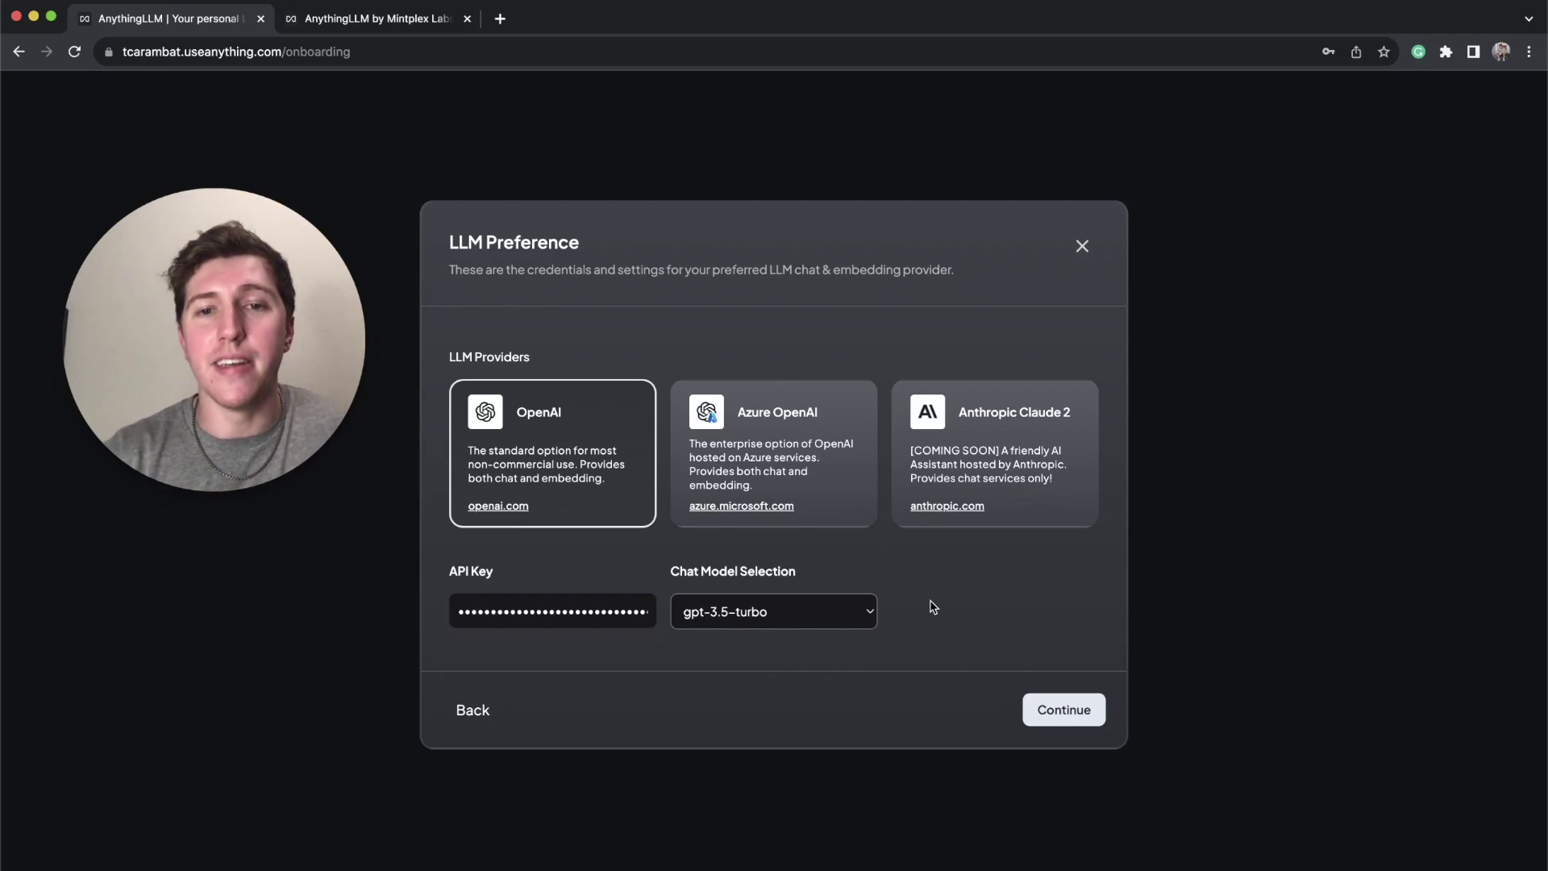
click(1093, 714)
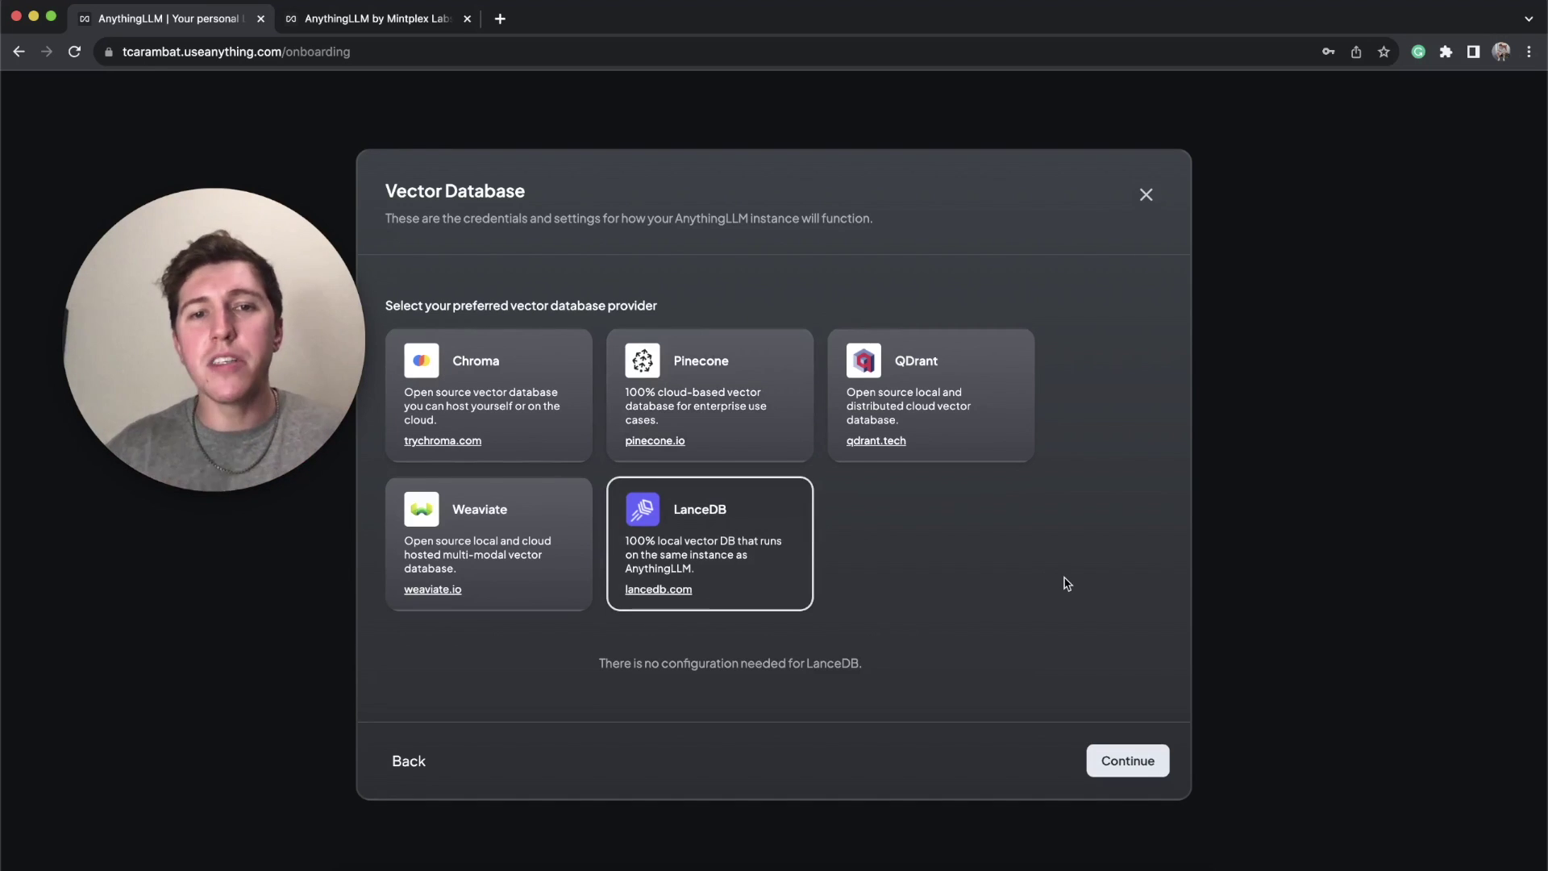
Step: Preview Pinecone's settings, then keep LanceDB as the vector database and continue
click(742, 385)
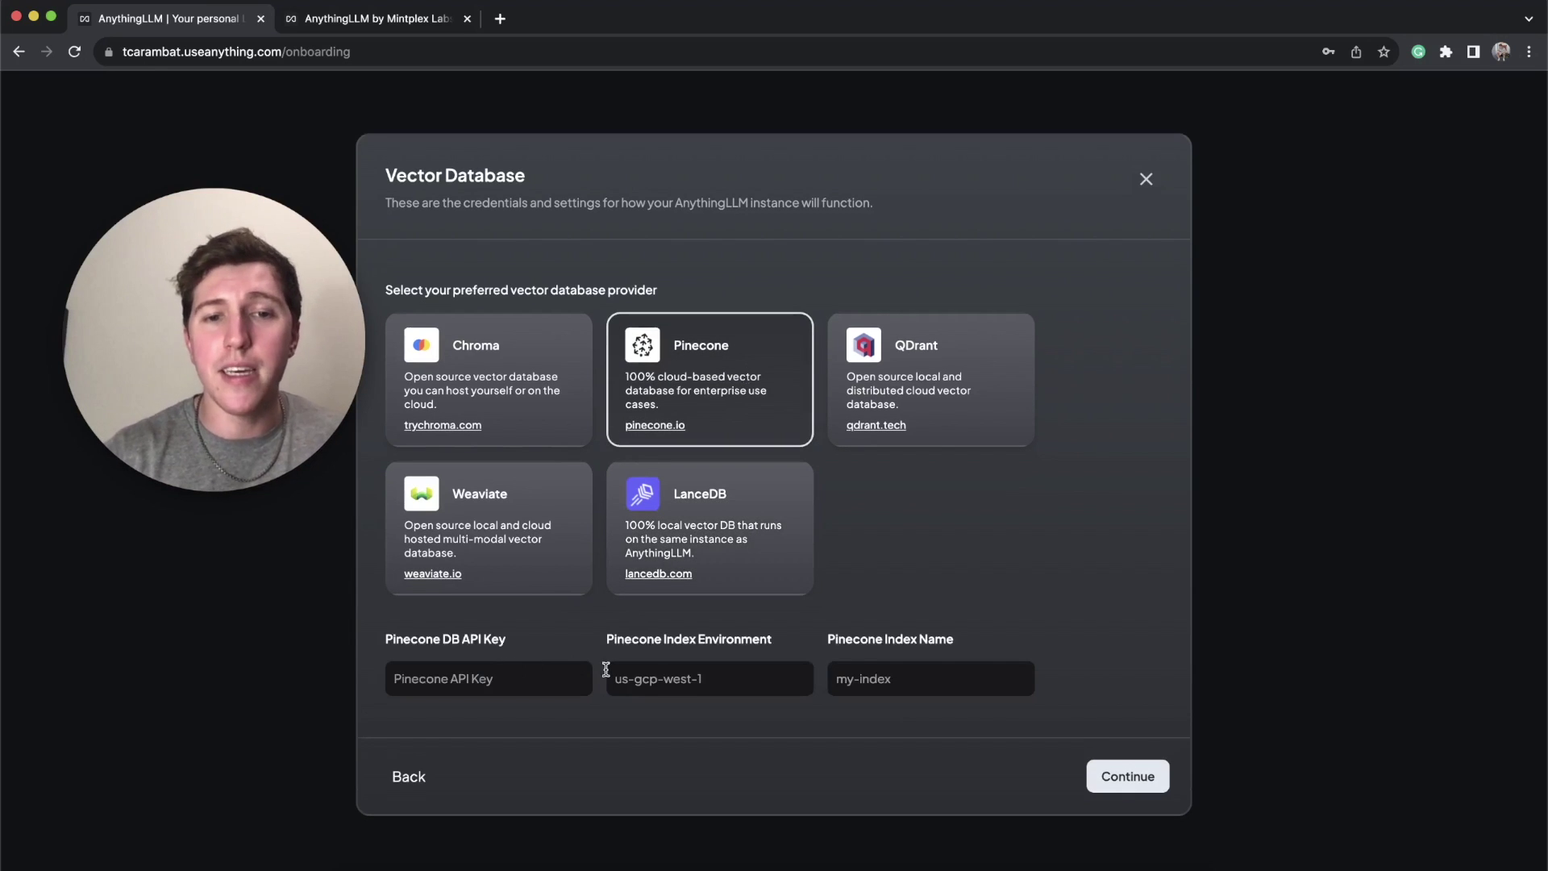
click(751, 504)
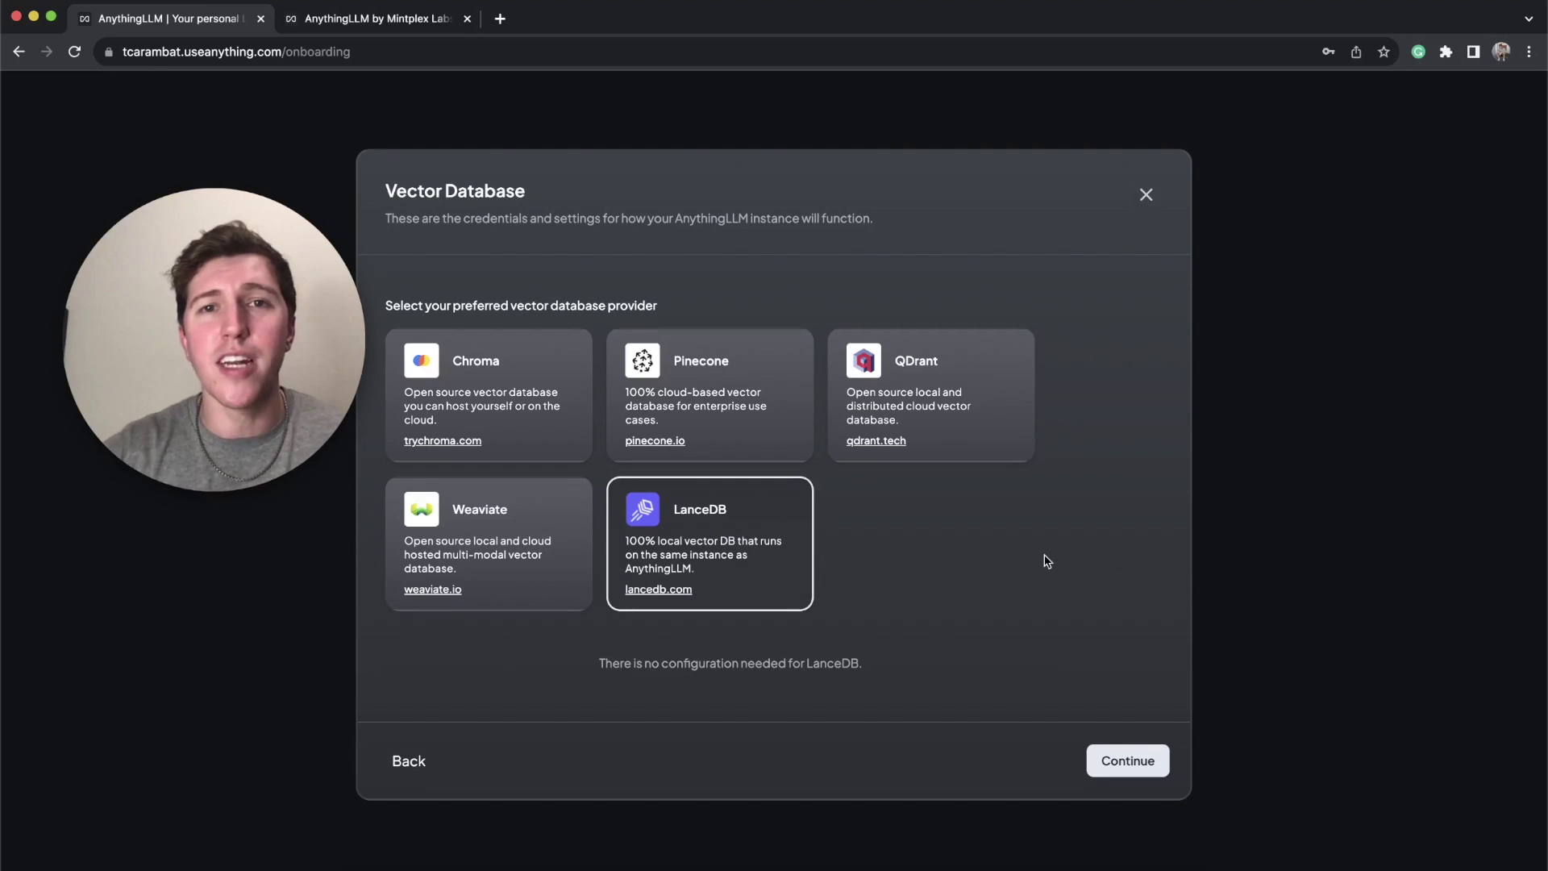
click(1112, 757)
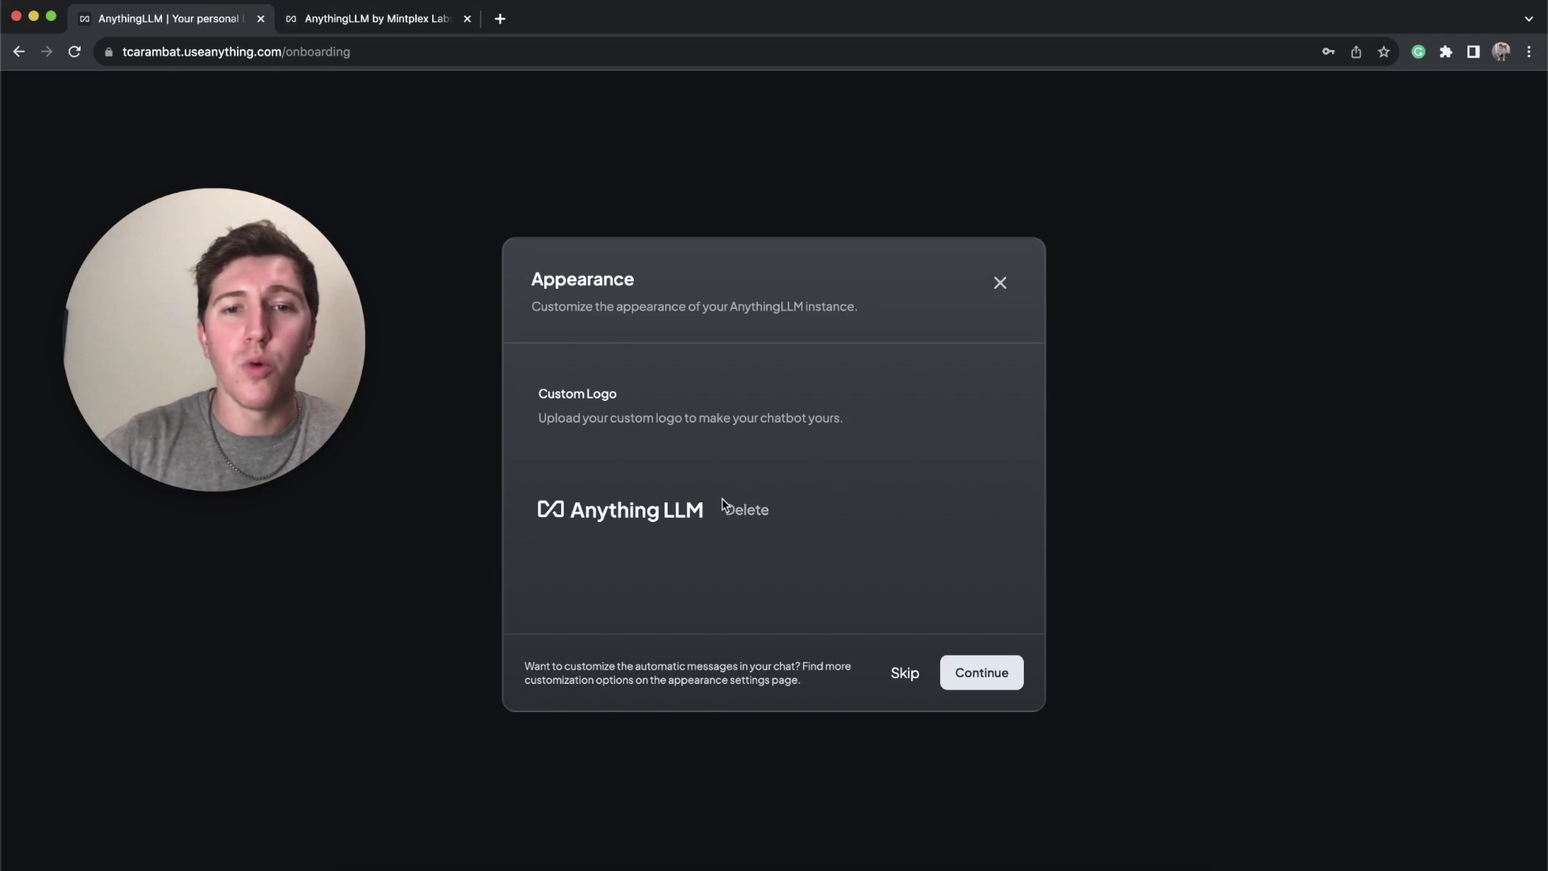
Step: Delete the default AnythingLLM logo and continue past the Appearance step
click(747, 509)
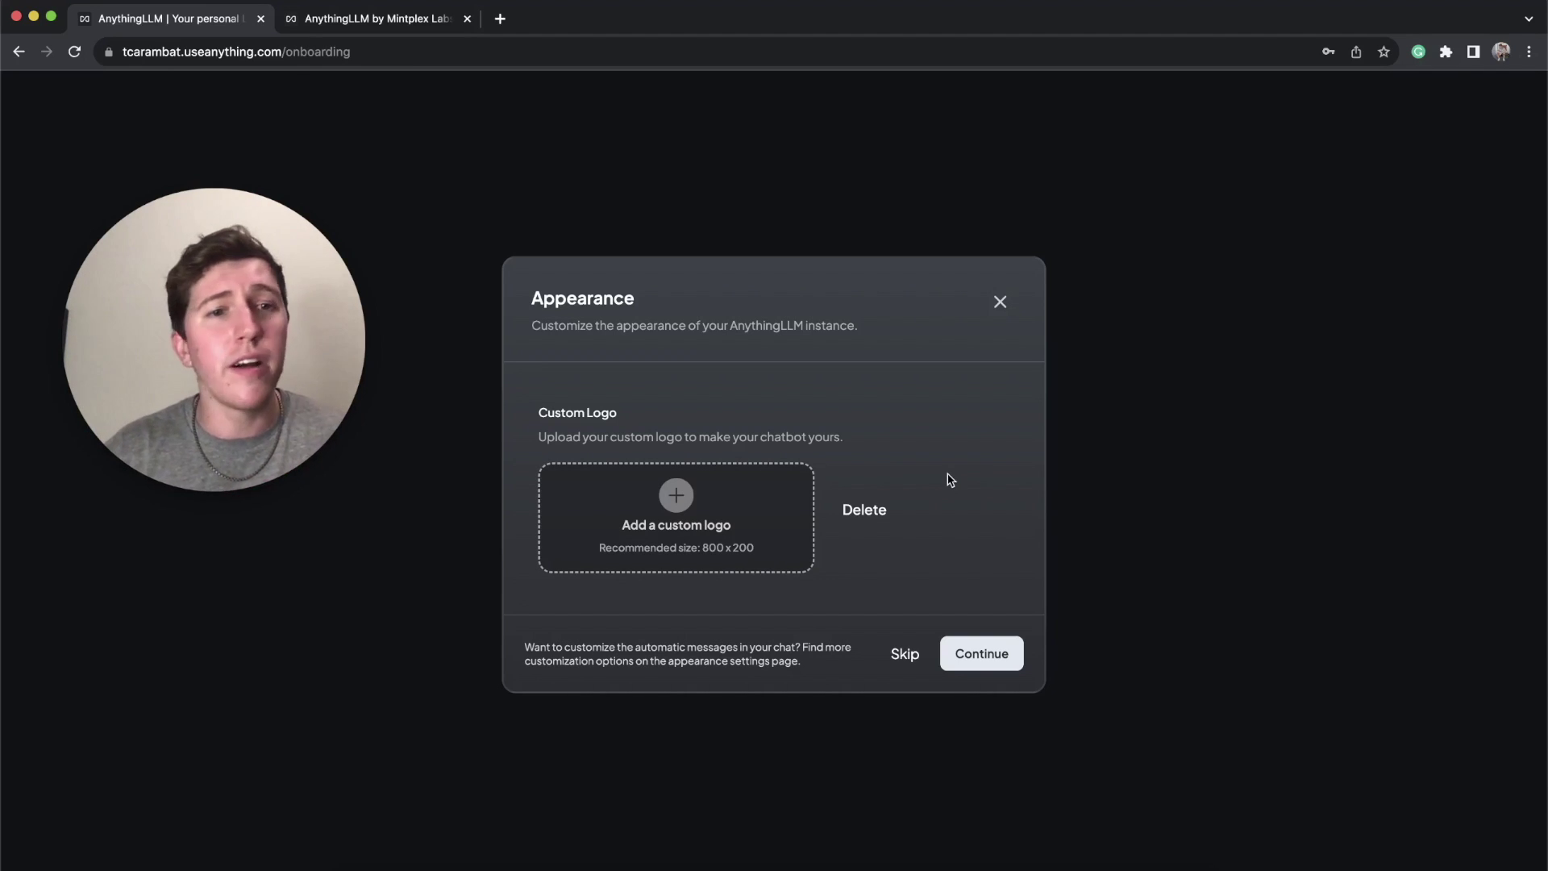
key(Return)
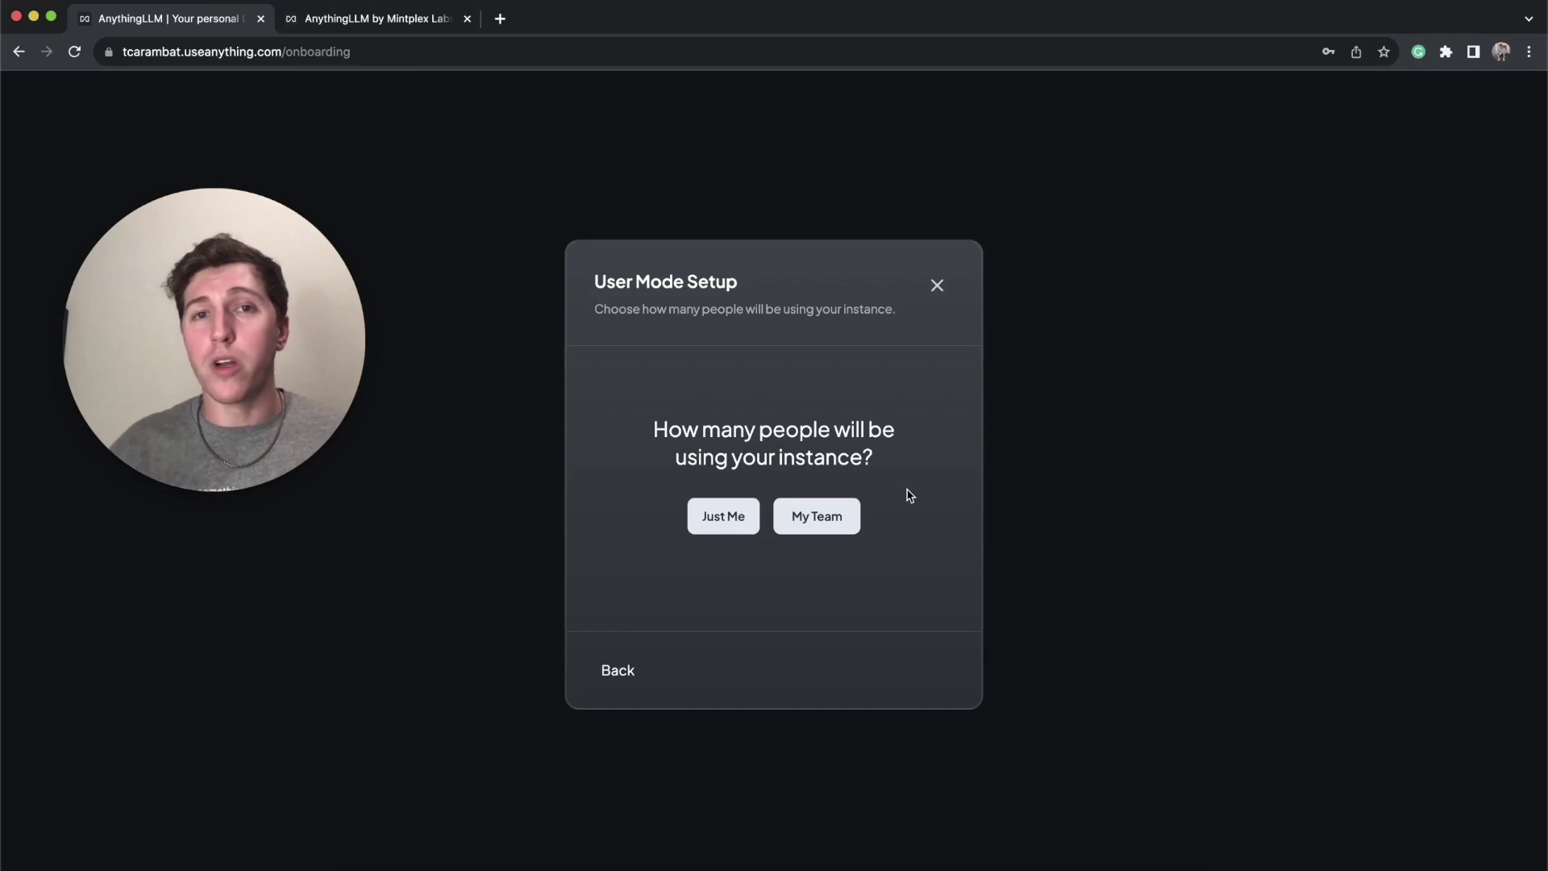
Step: Try the Back, Just Me and instance-password options, then settle on My Team mode
click(802, 525)
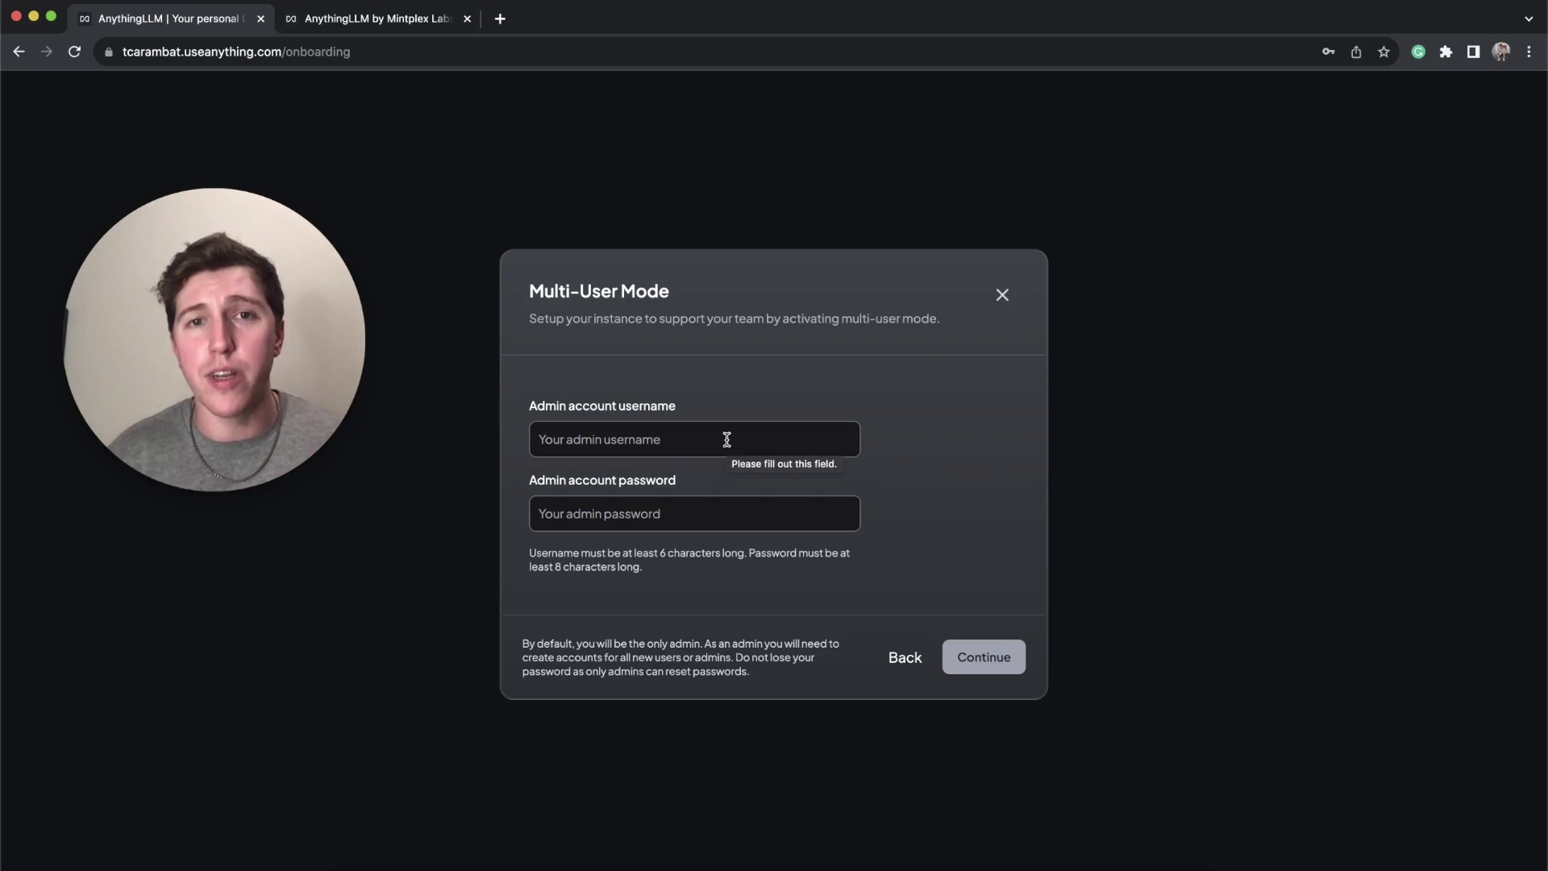
click(896, 657)
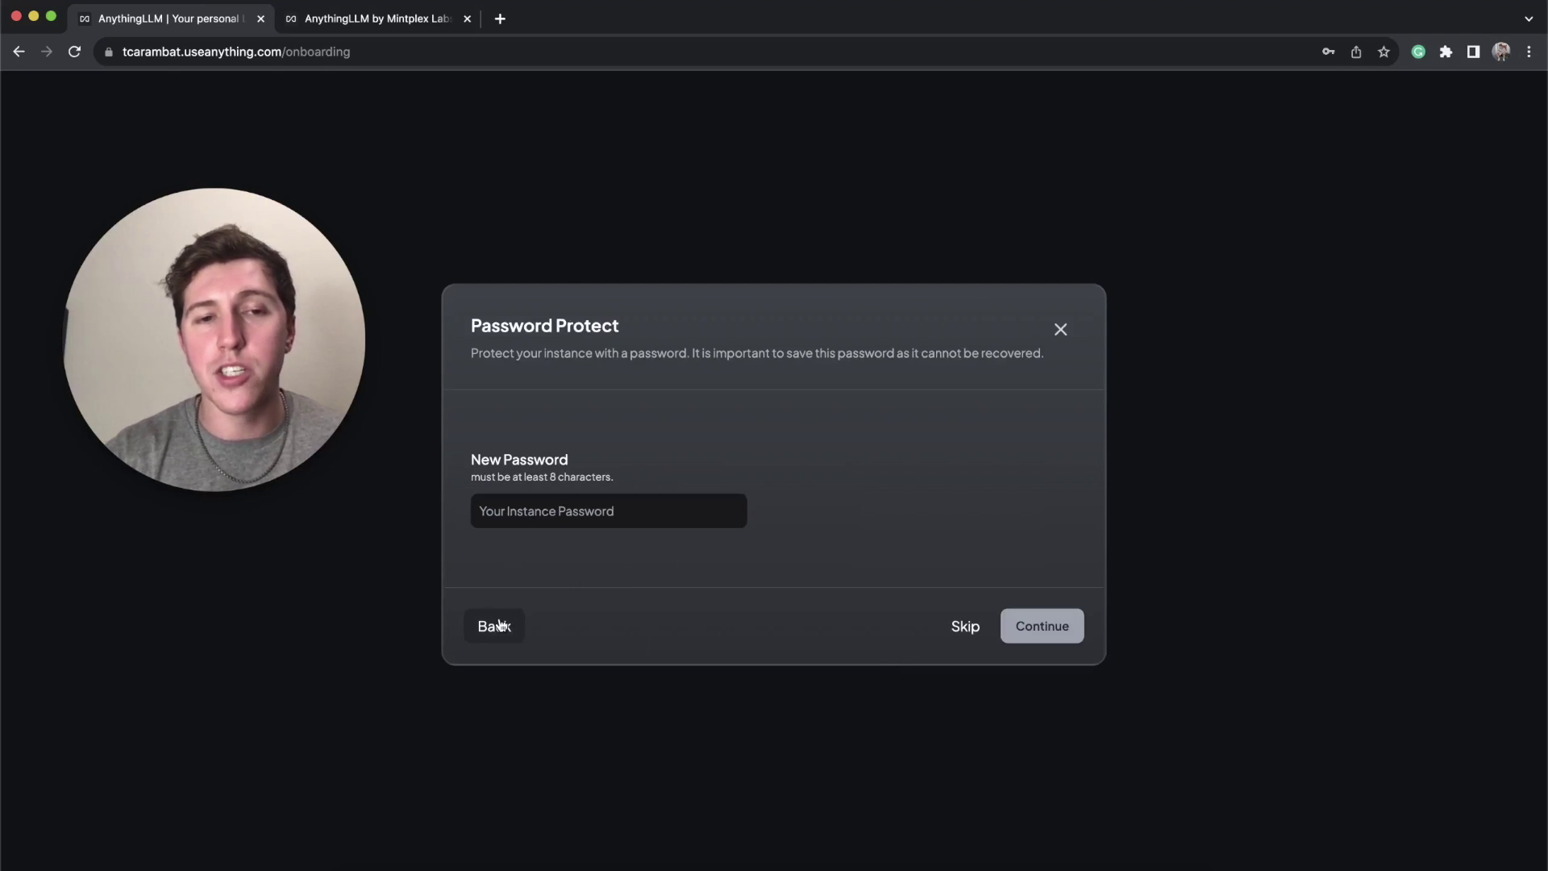
click(496, 627)
click(732, 520)
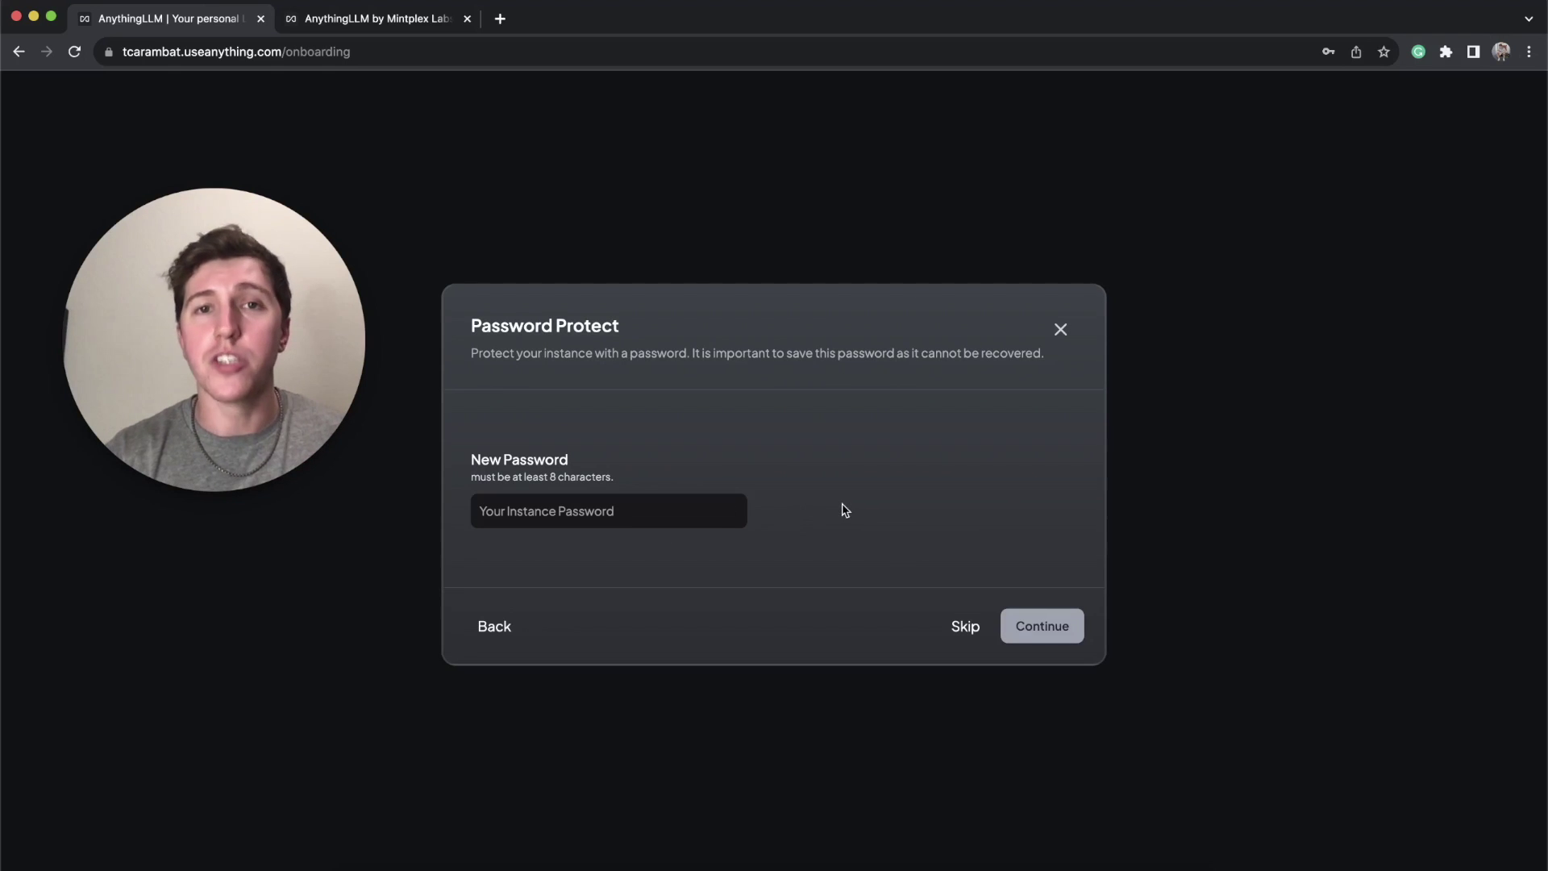
click(730, 520)
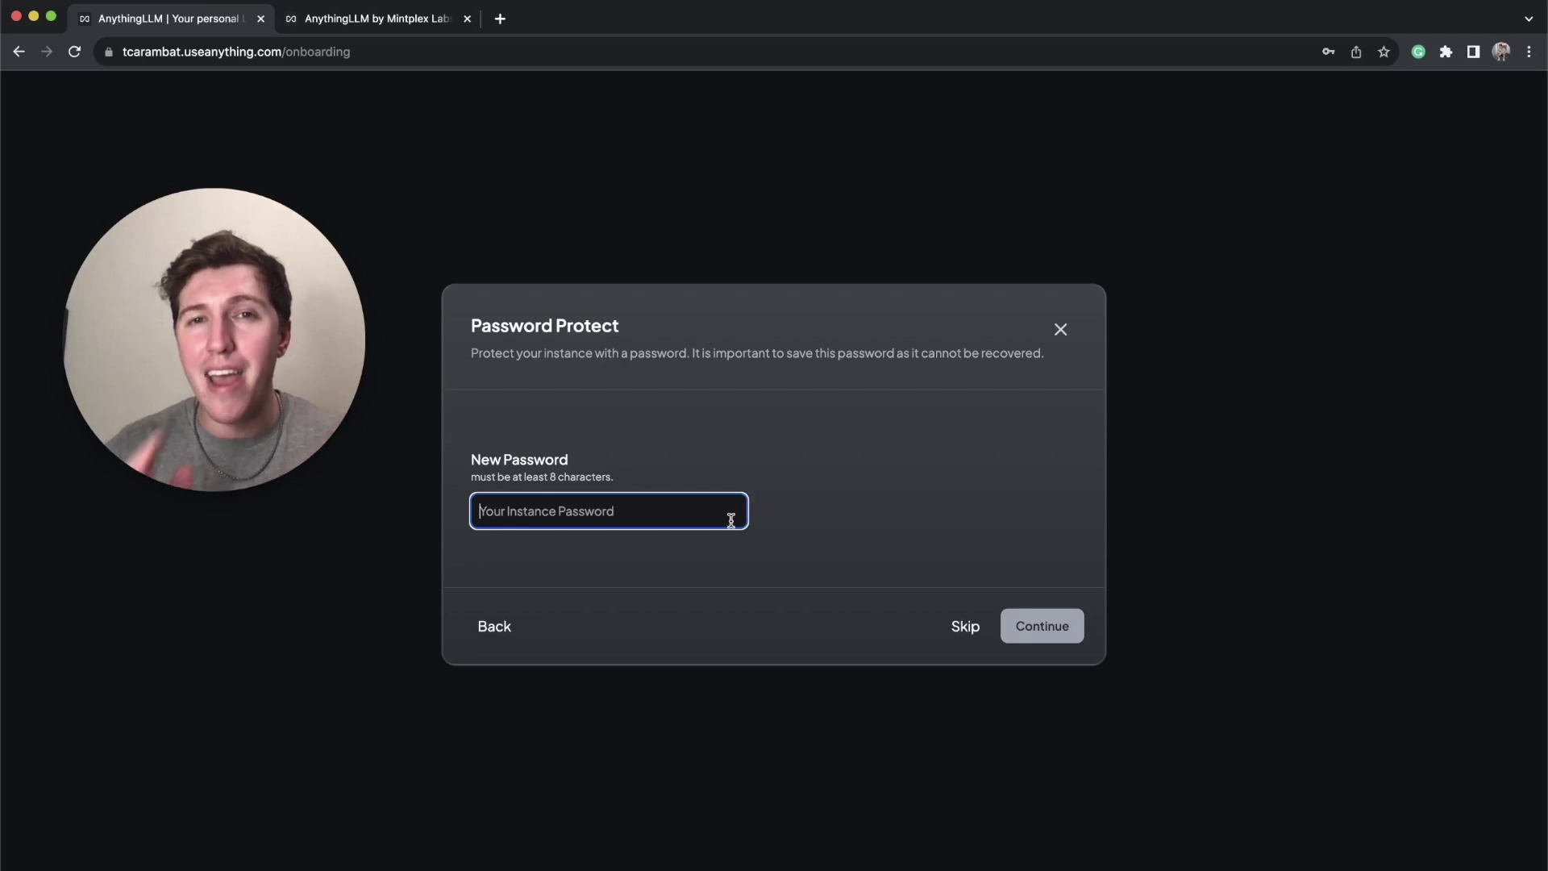
click(961, 627)
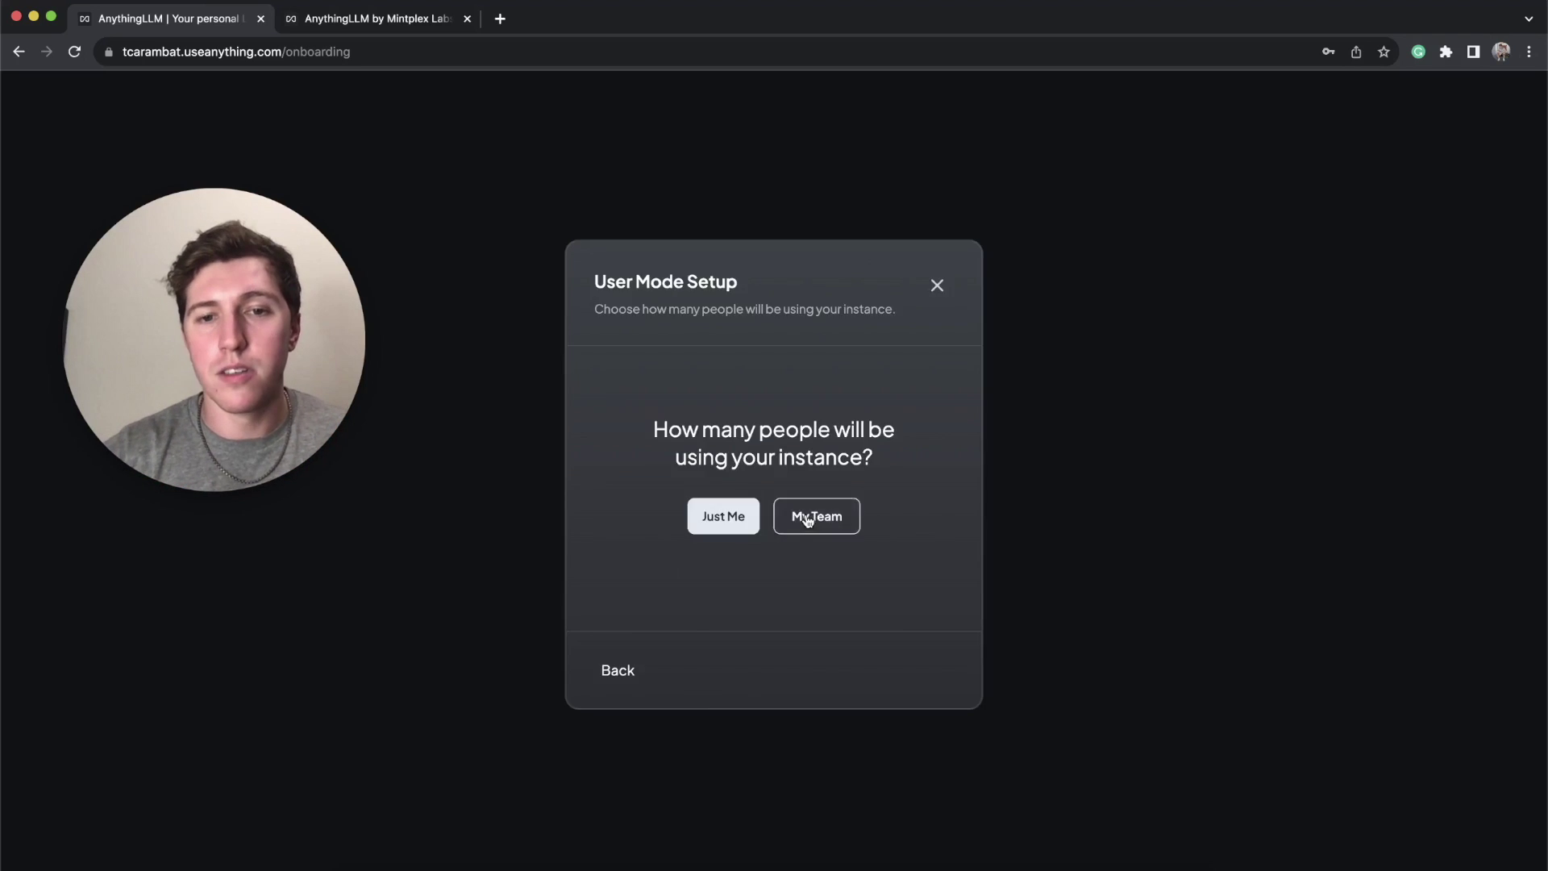
click(805, 517)
Step: Create the admin account with username 'superadmin' and a password, dismissing the save-password offer
click(651, 440)
text(admin)
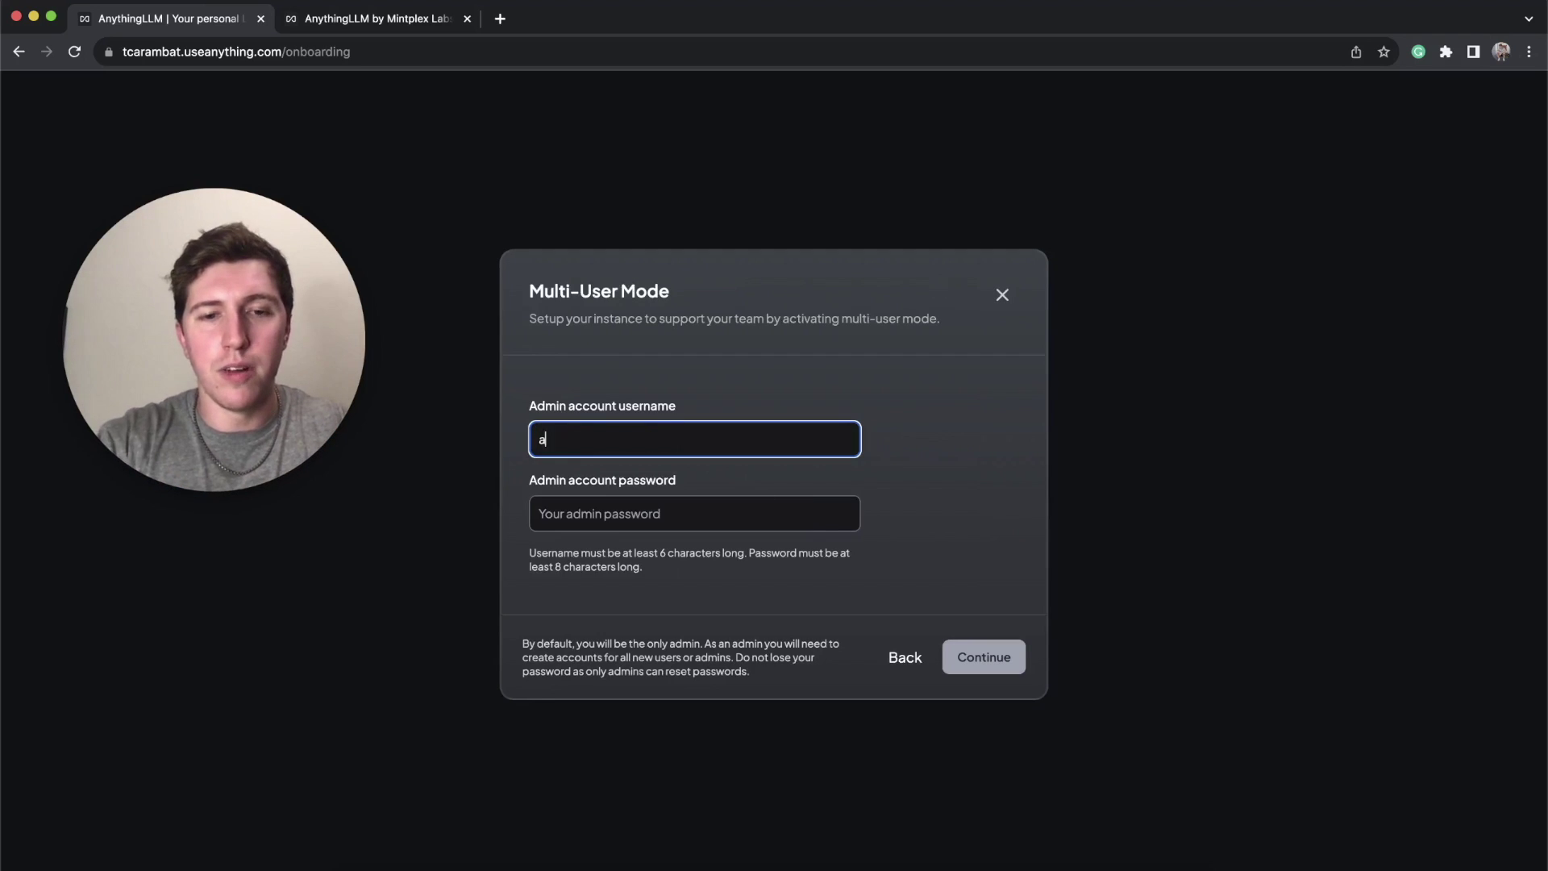
key(Tab)
text(password1)
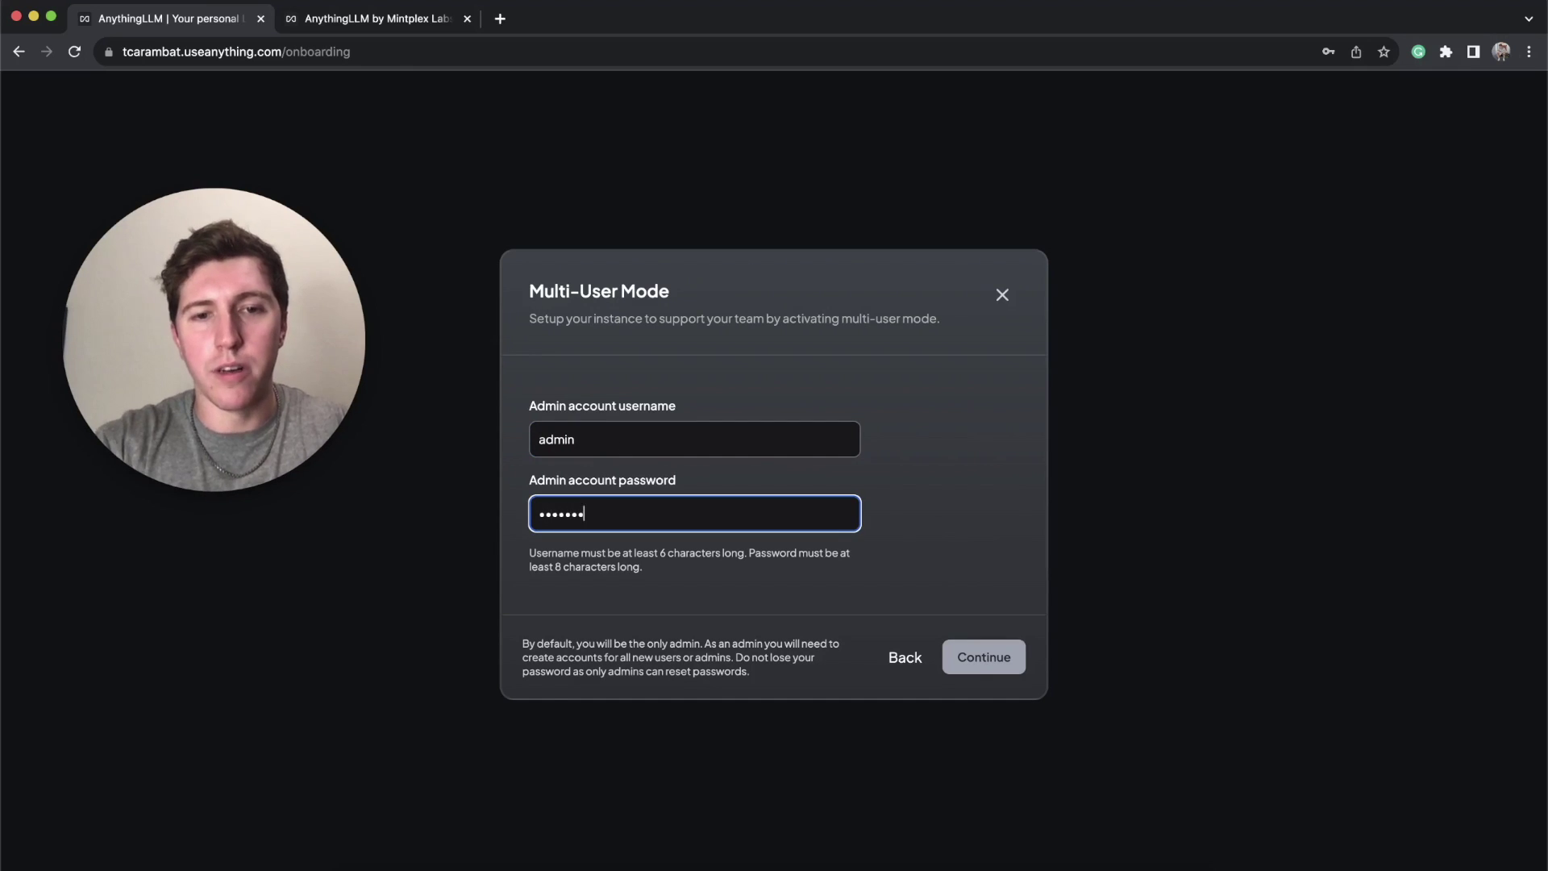
key(shift+Tab)
text(superadmin)
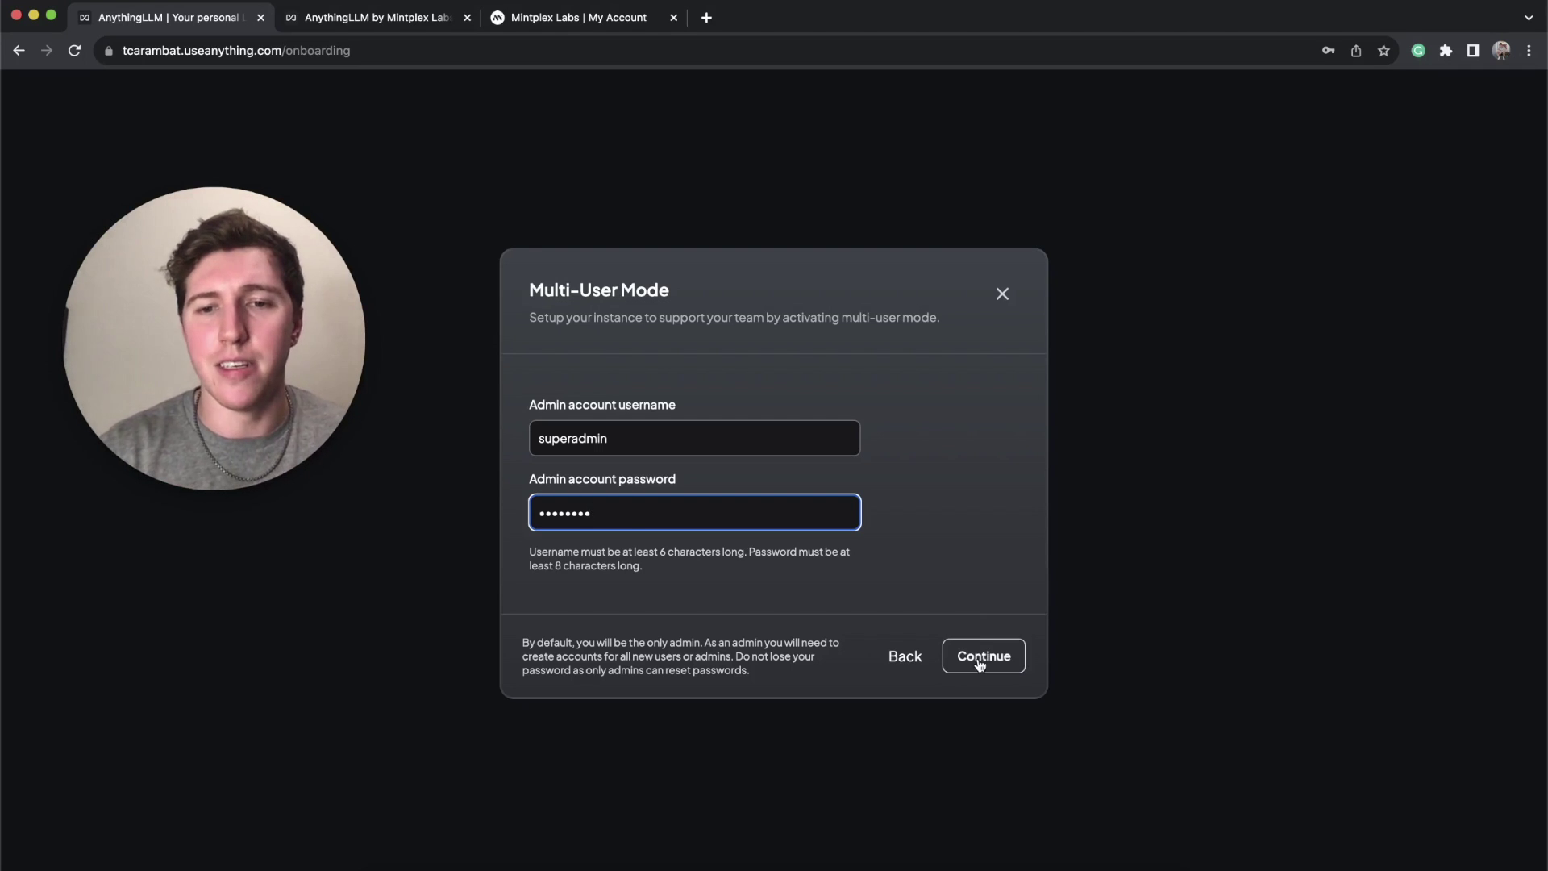
click(982, 656)
click(1385, 78)
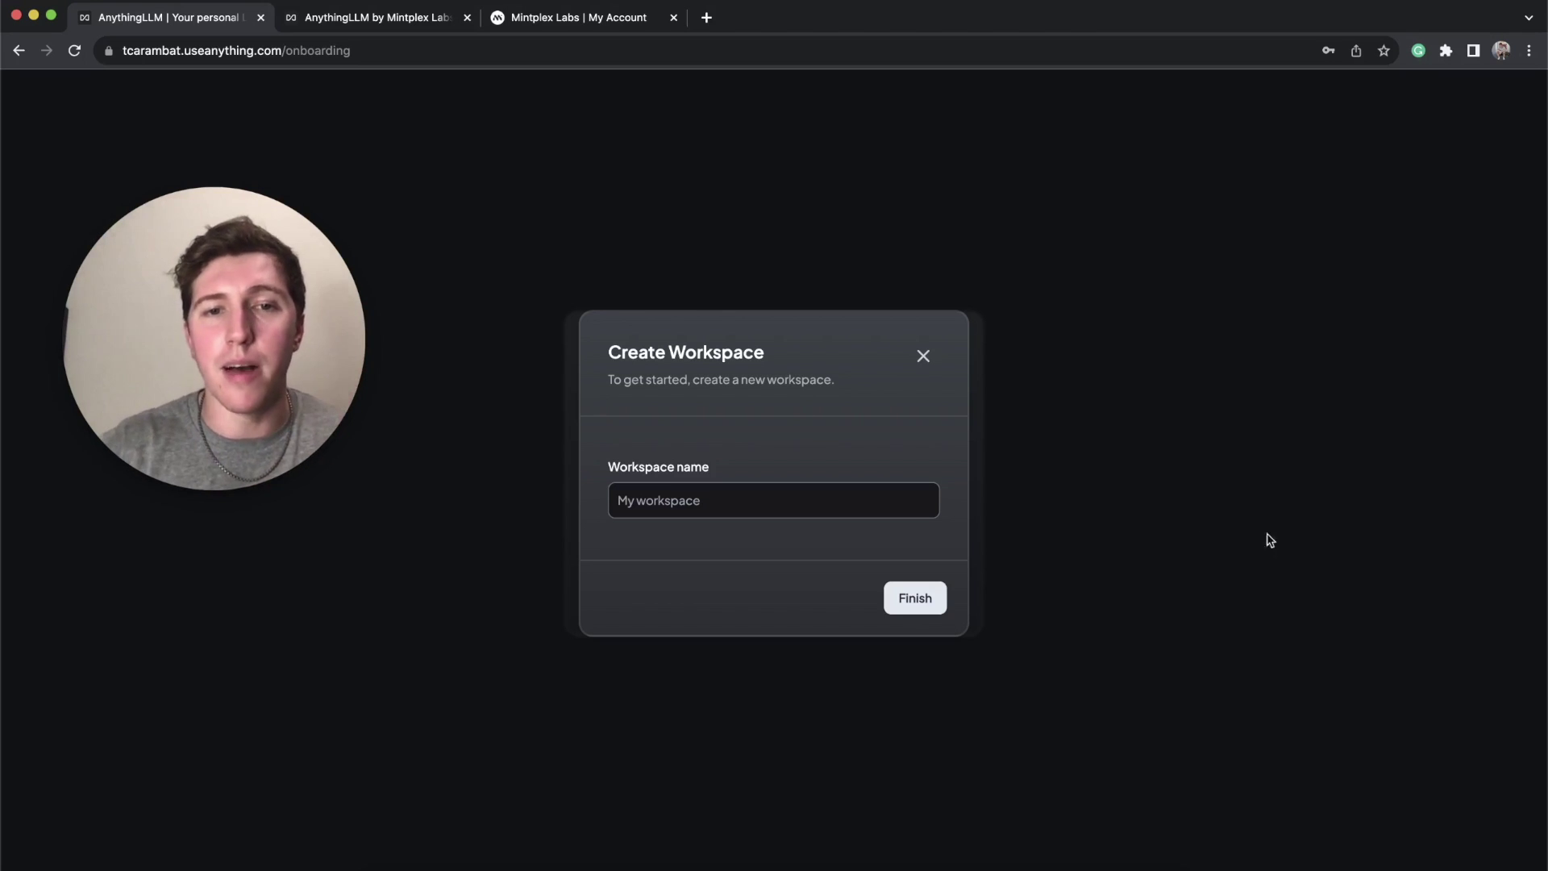
Step: Name the new workspace 'AnythingLLM' and finish onboarding
click(772, 501)
text(AnythingLLM)
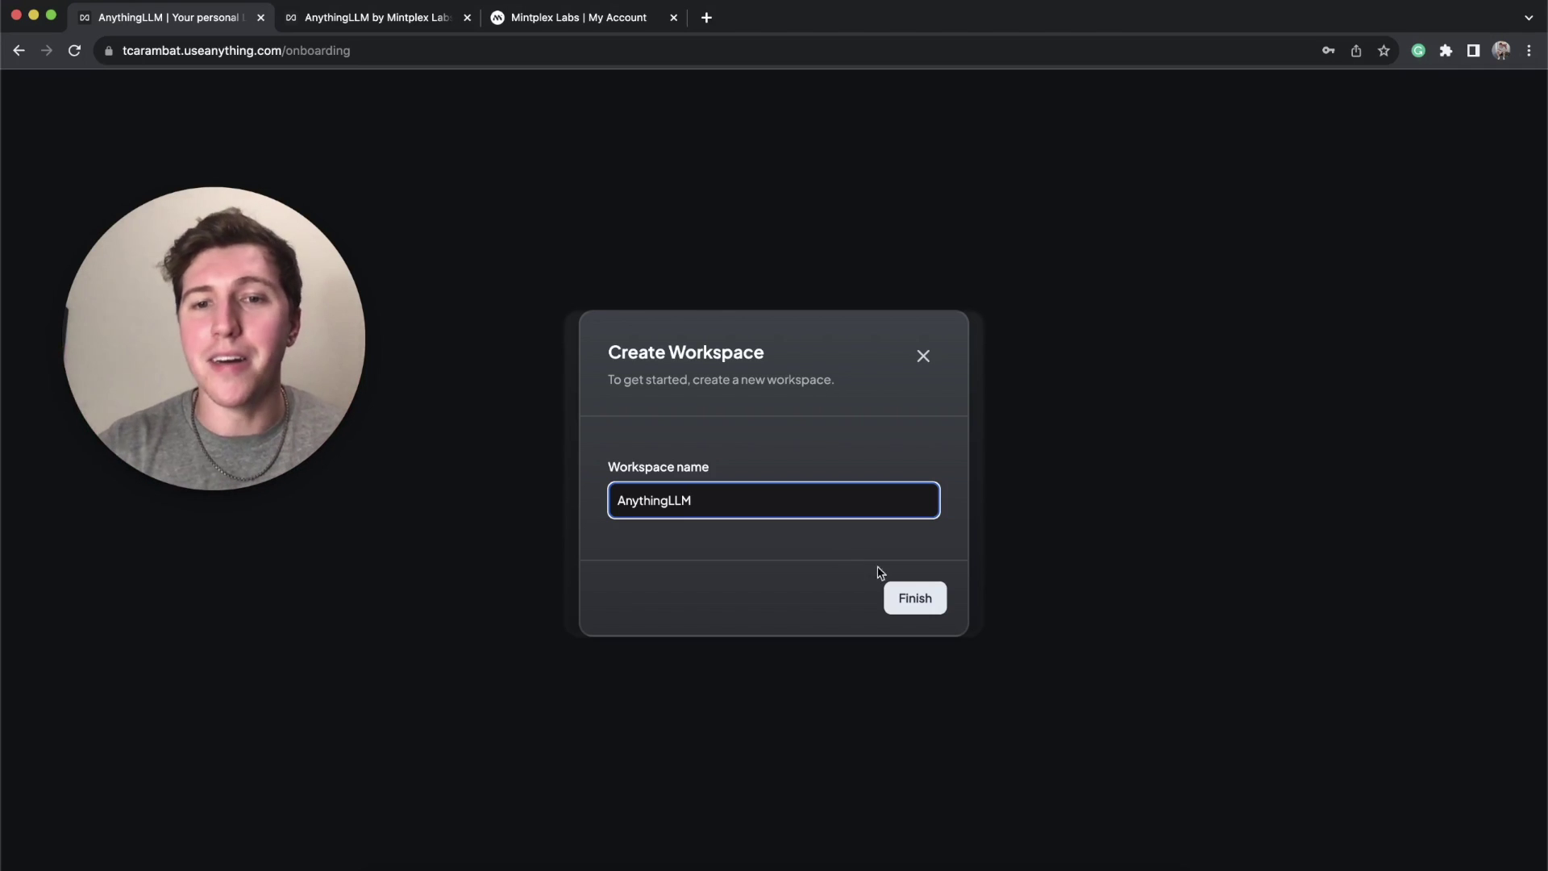
click(911, 597)
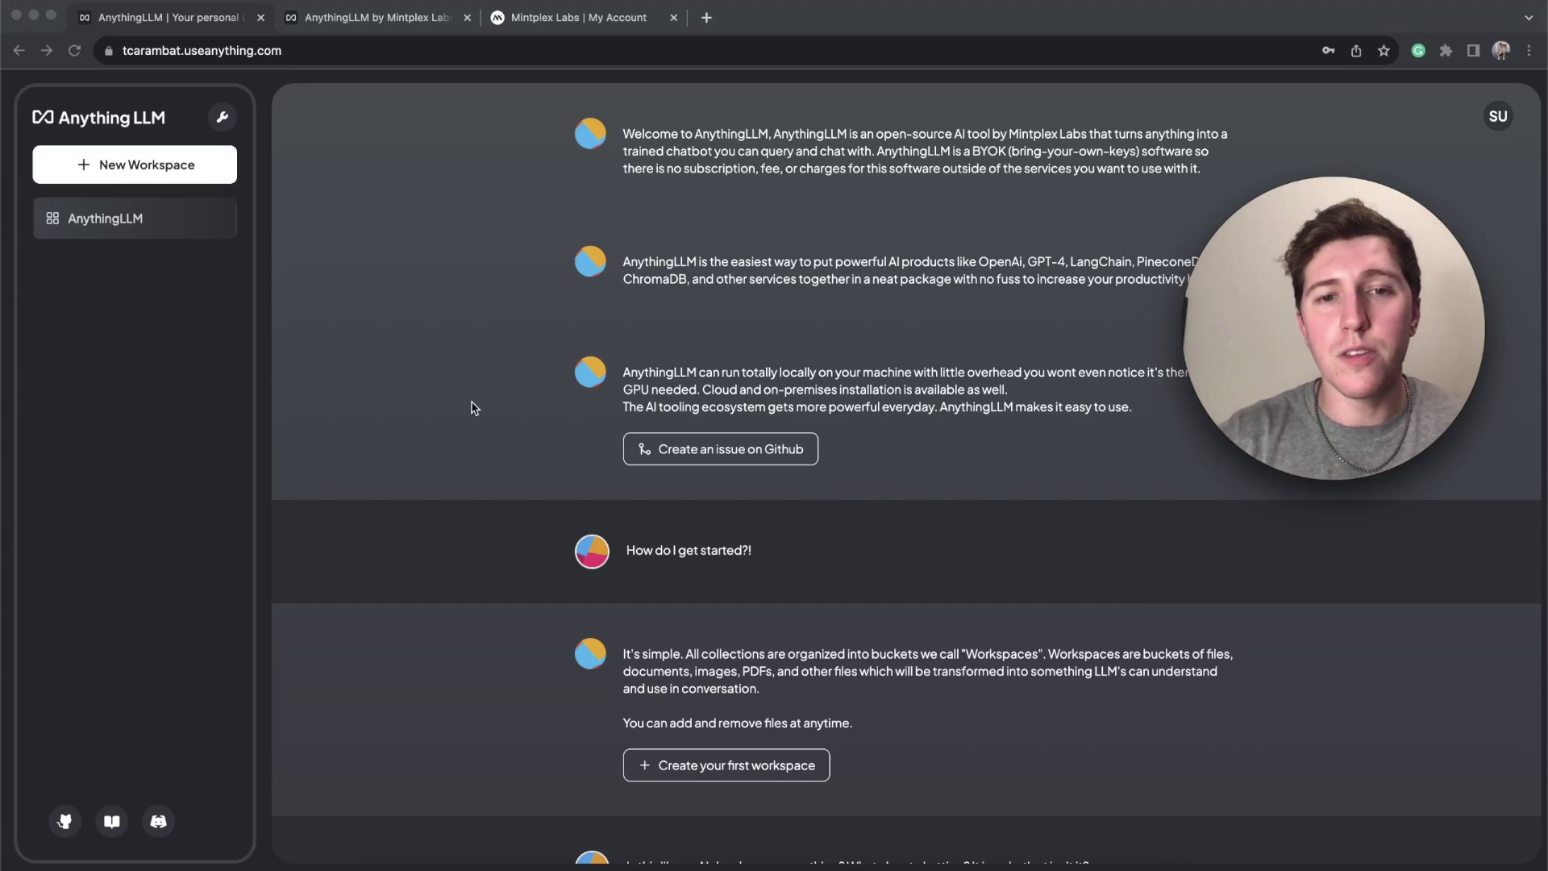
Step: Open the AnythingLLM workspace from the sidebar and focus its 'Send a message' box
click(132, 229)
click(132, 229)
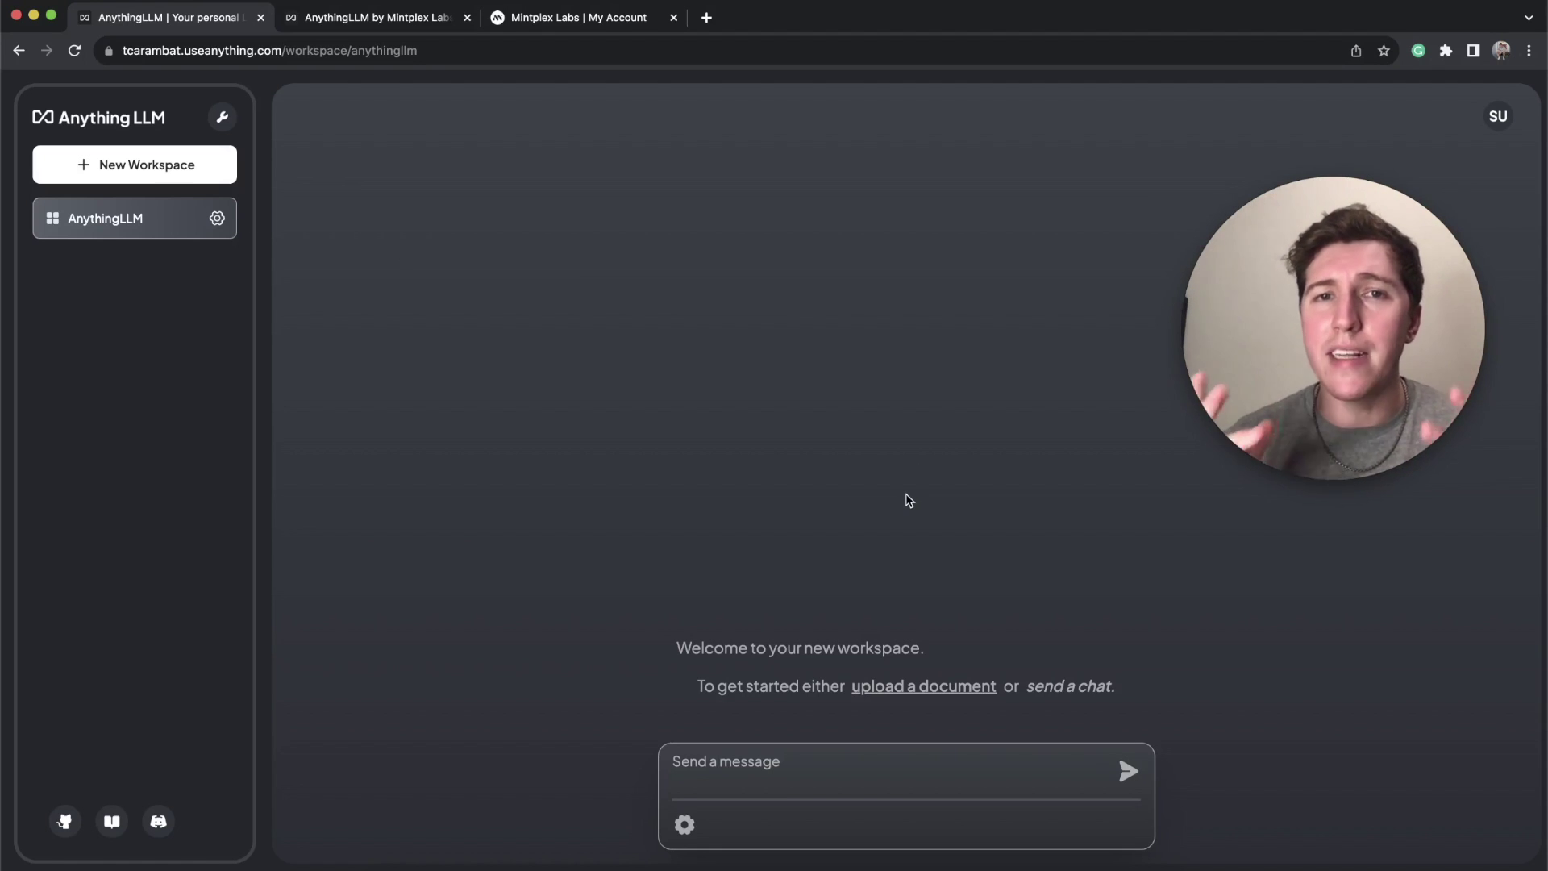
click(772, 772)
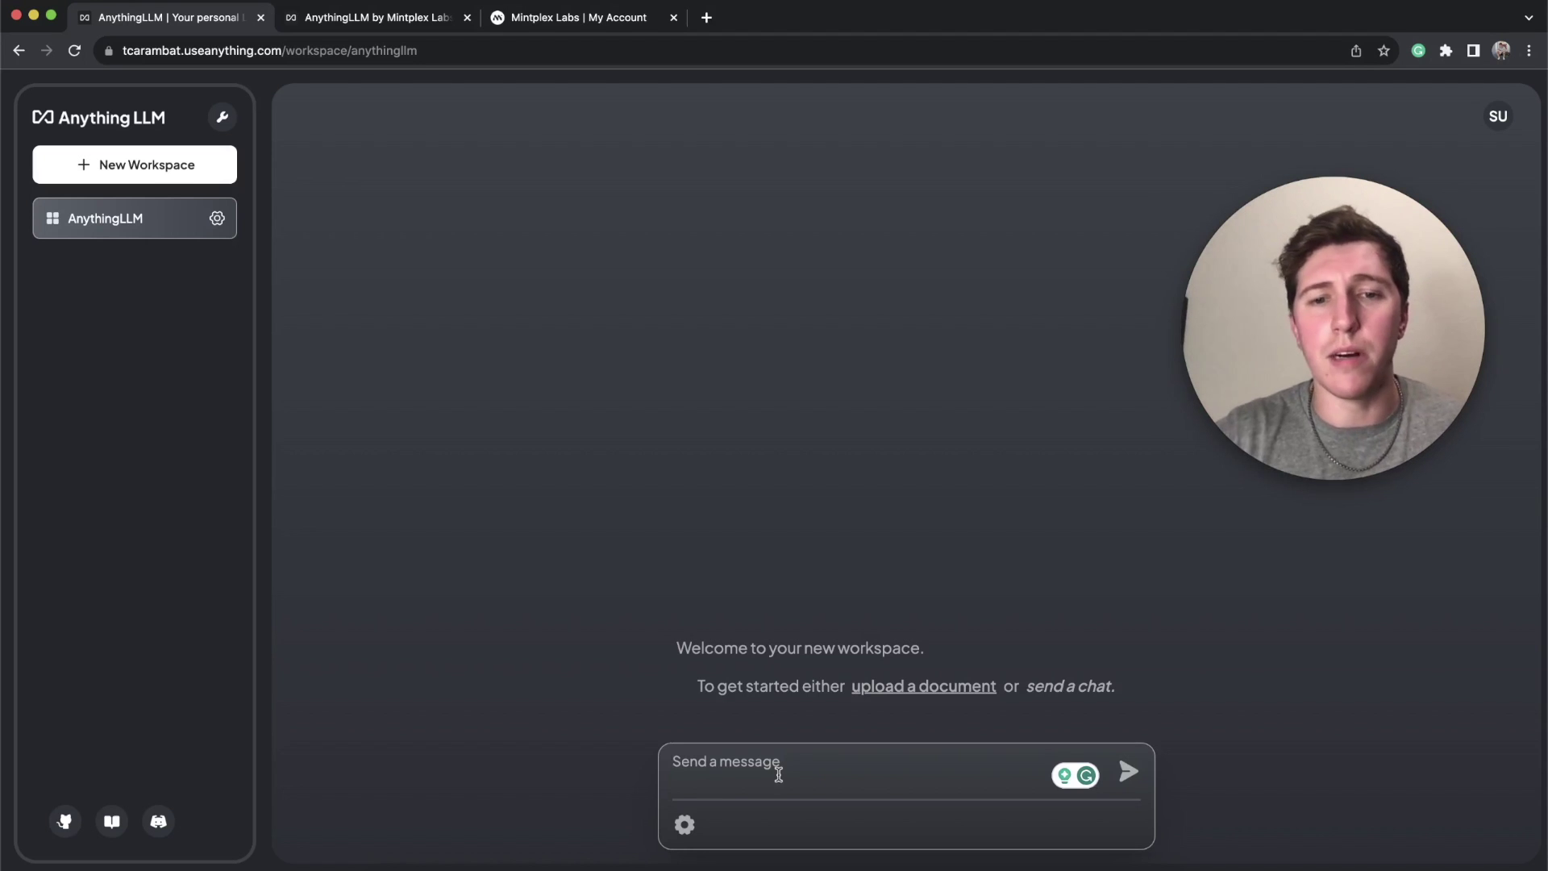
Step: Send 'Hello!' in the workspace chat and receive the assistant's greeting reply
text(Hello!)
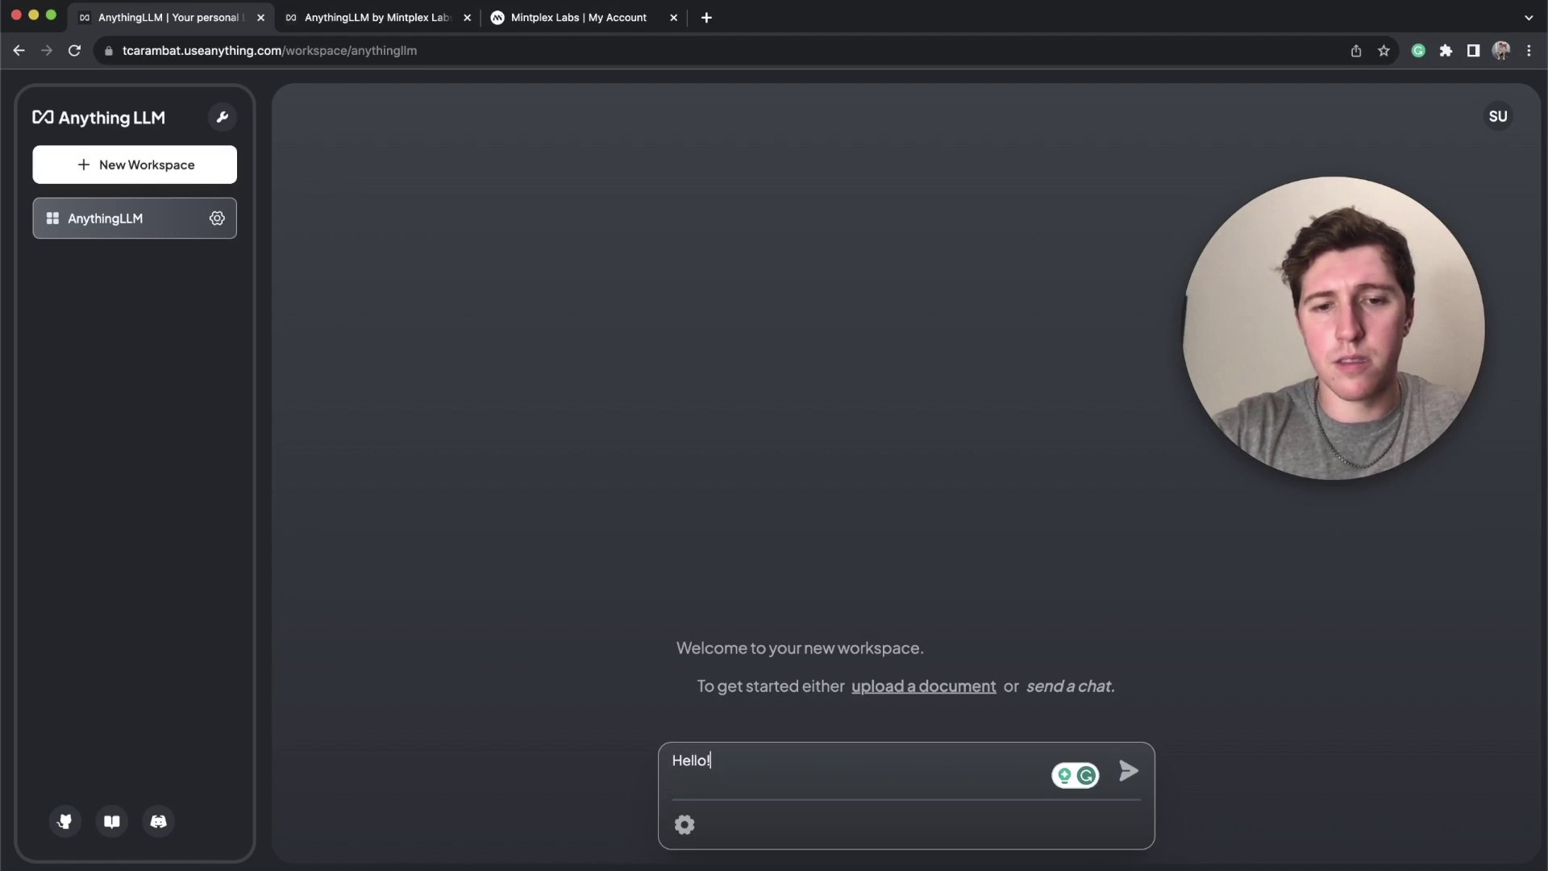
key(Return)
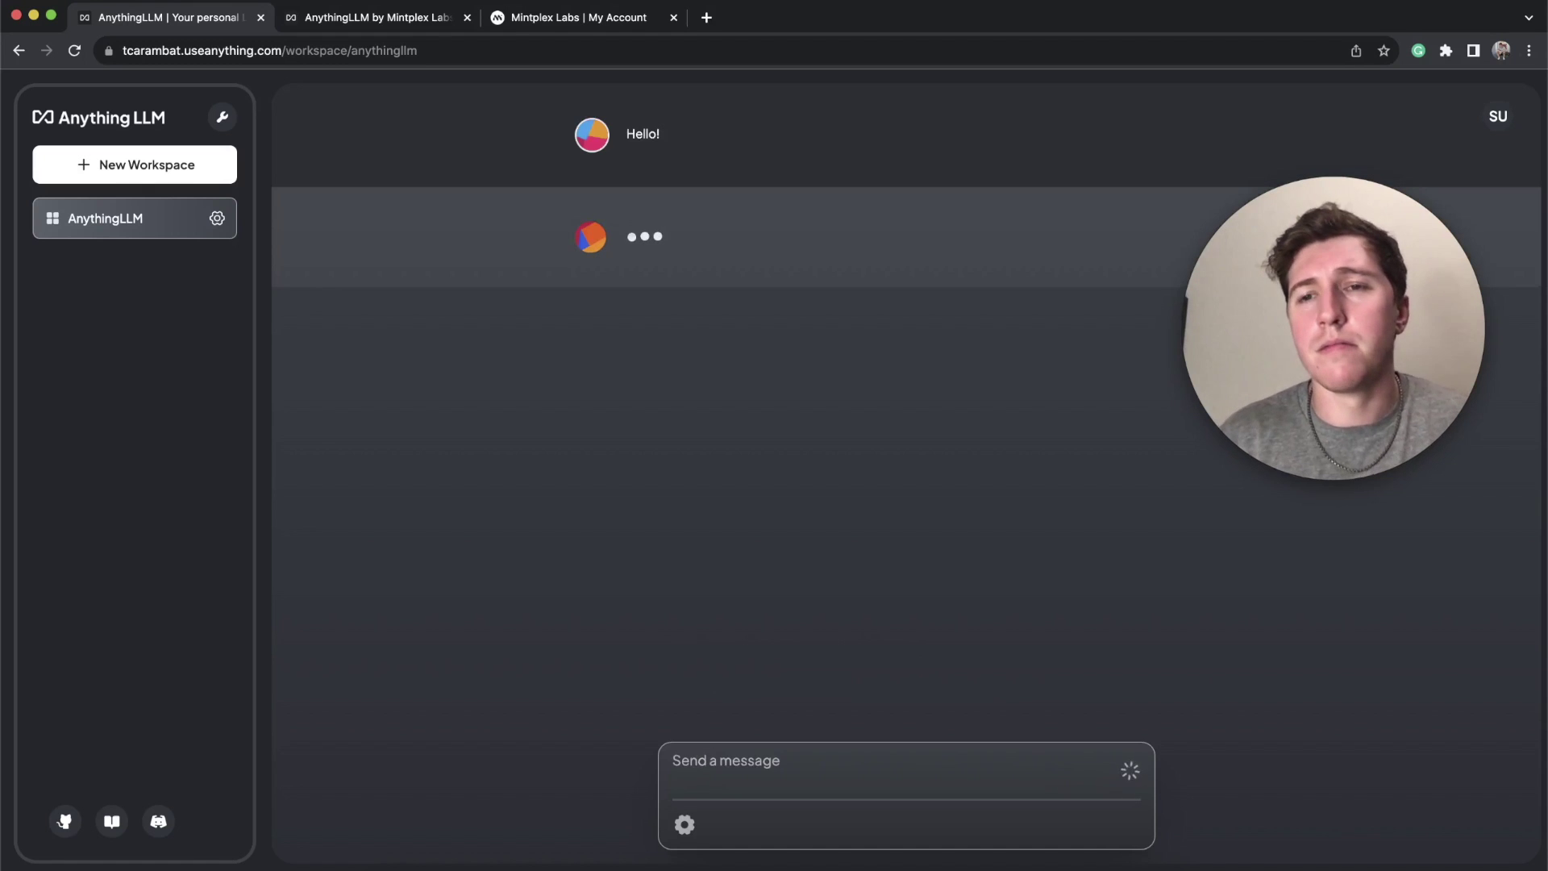
key(Return)
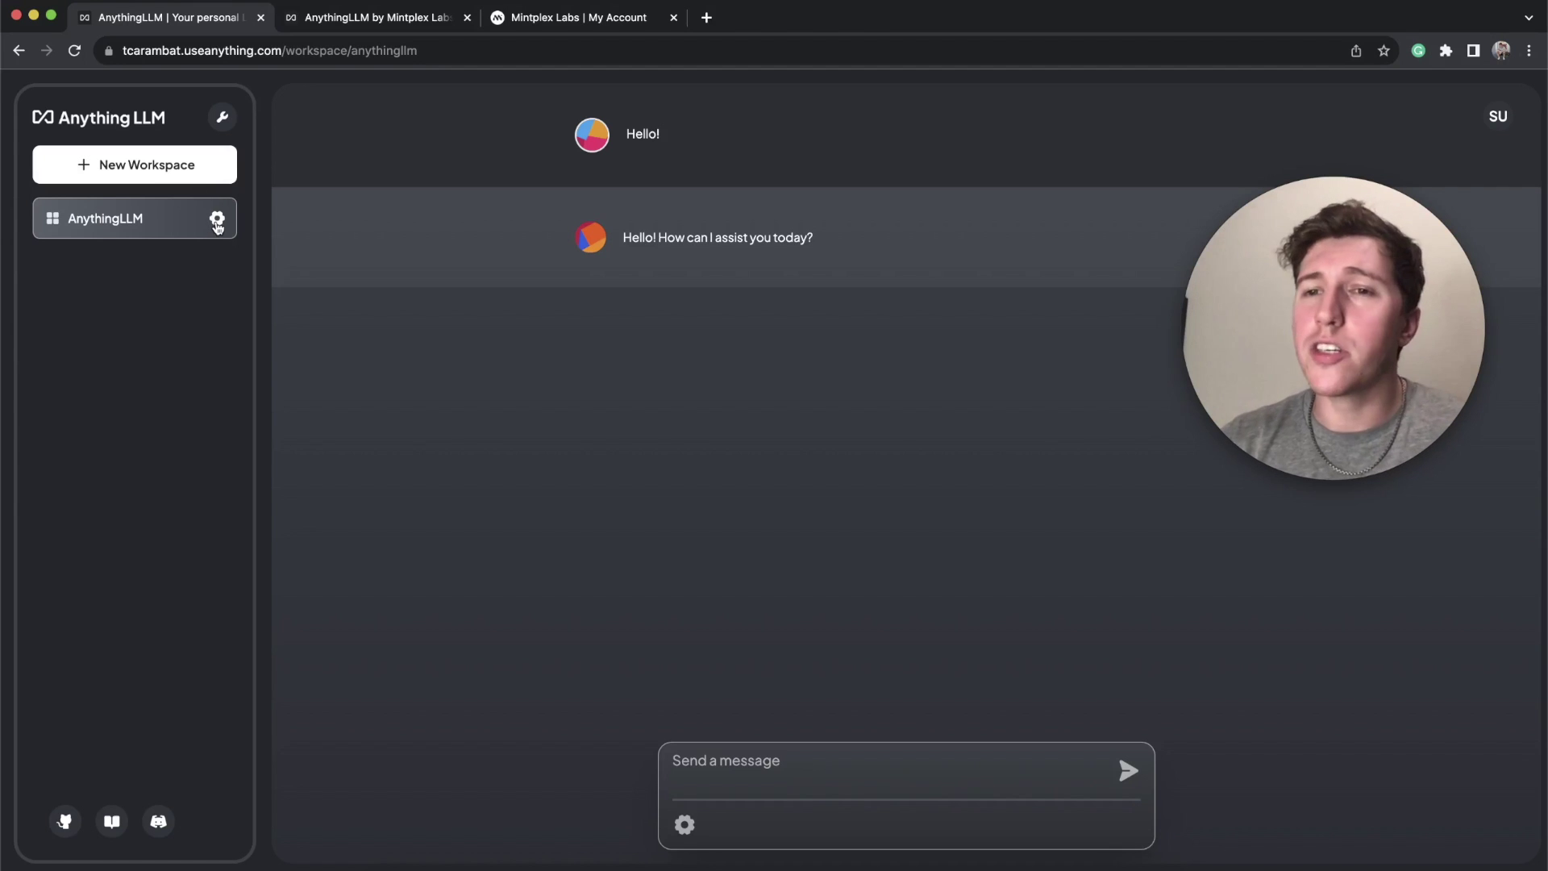
Step: Upload anythingllm.txt from the Desktop, add it to the AnythingLLM workspace, and Save and Embed it
click(217, 219)
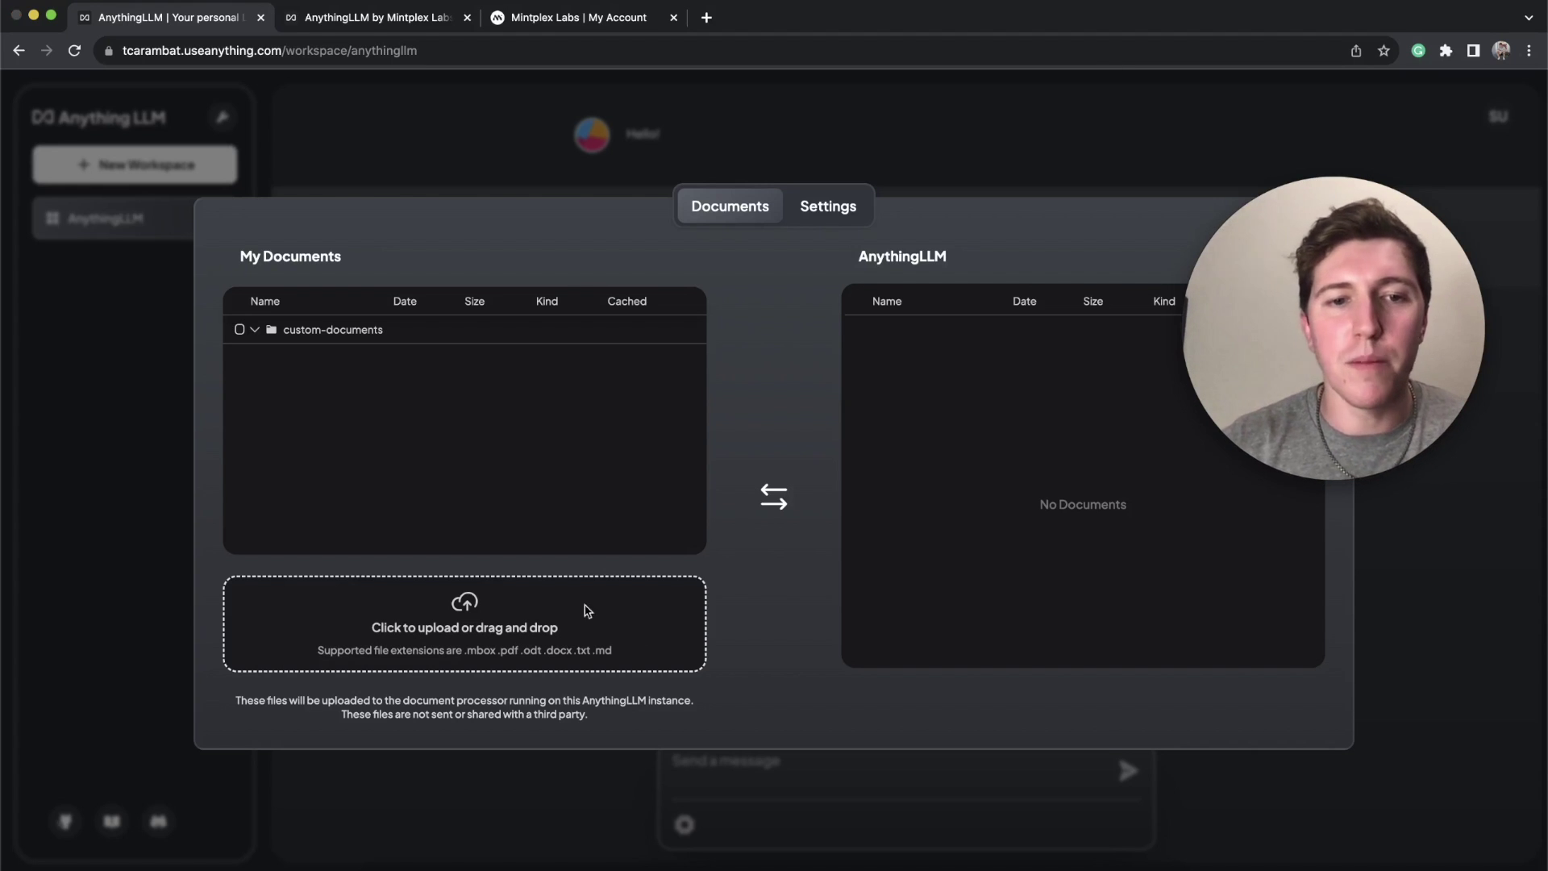
click(587, 607)
double_click(639, 183)
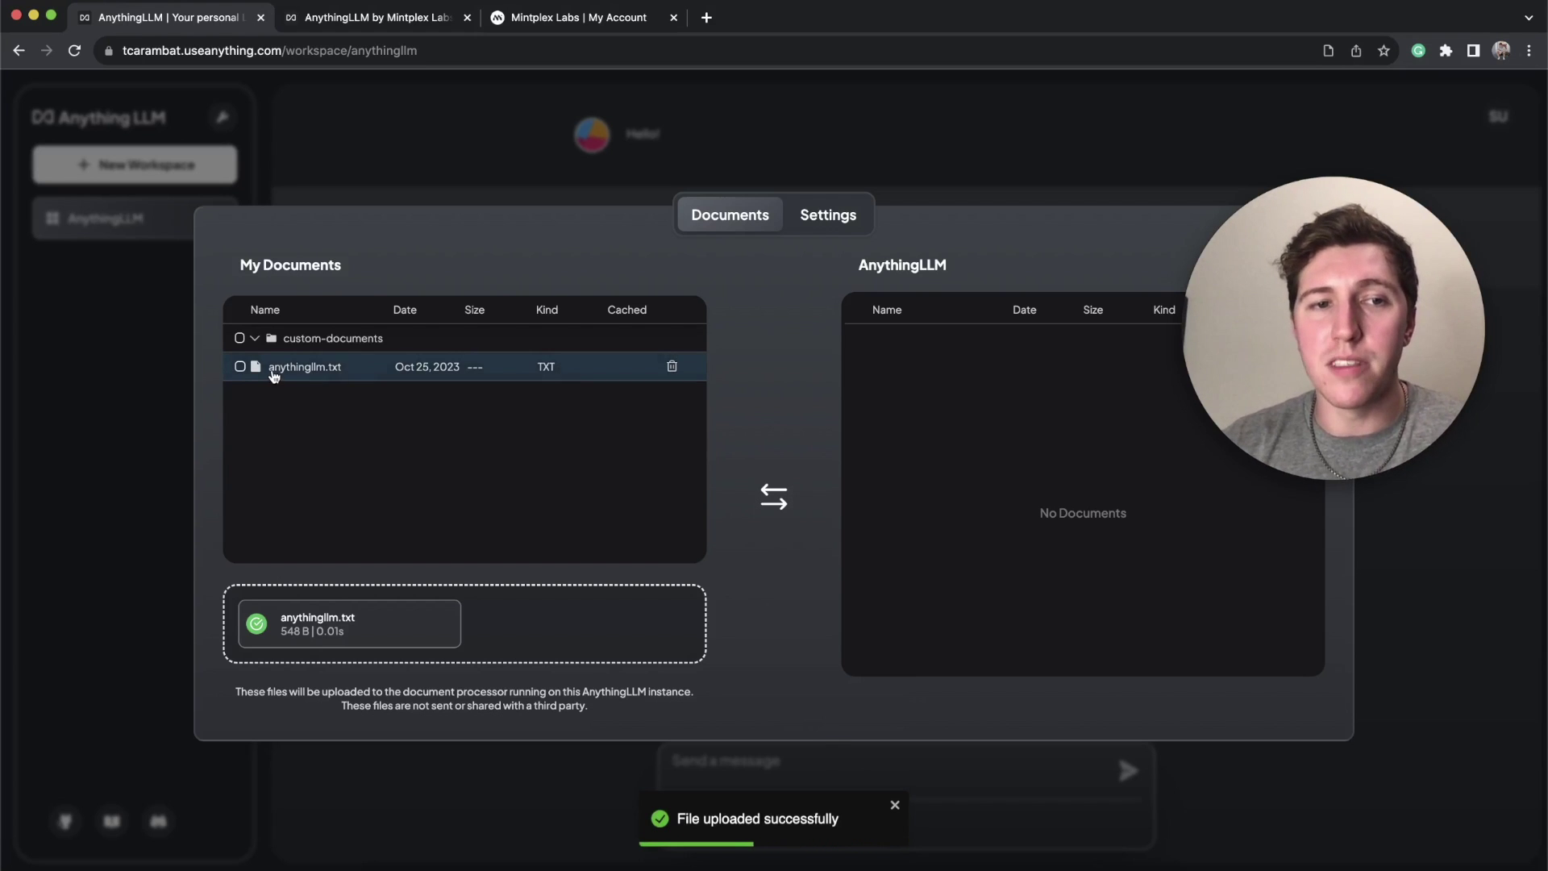
click(240, 367)
click(493, 547)
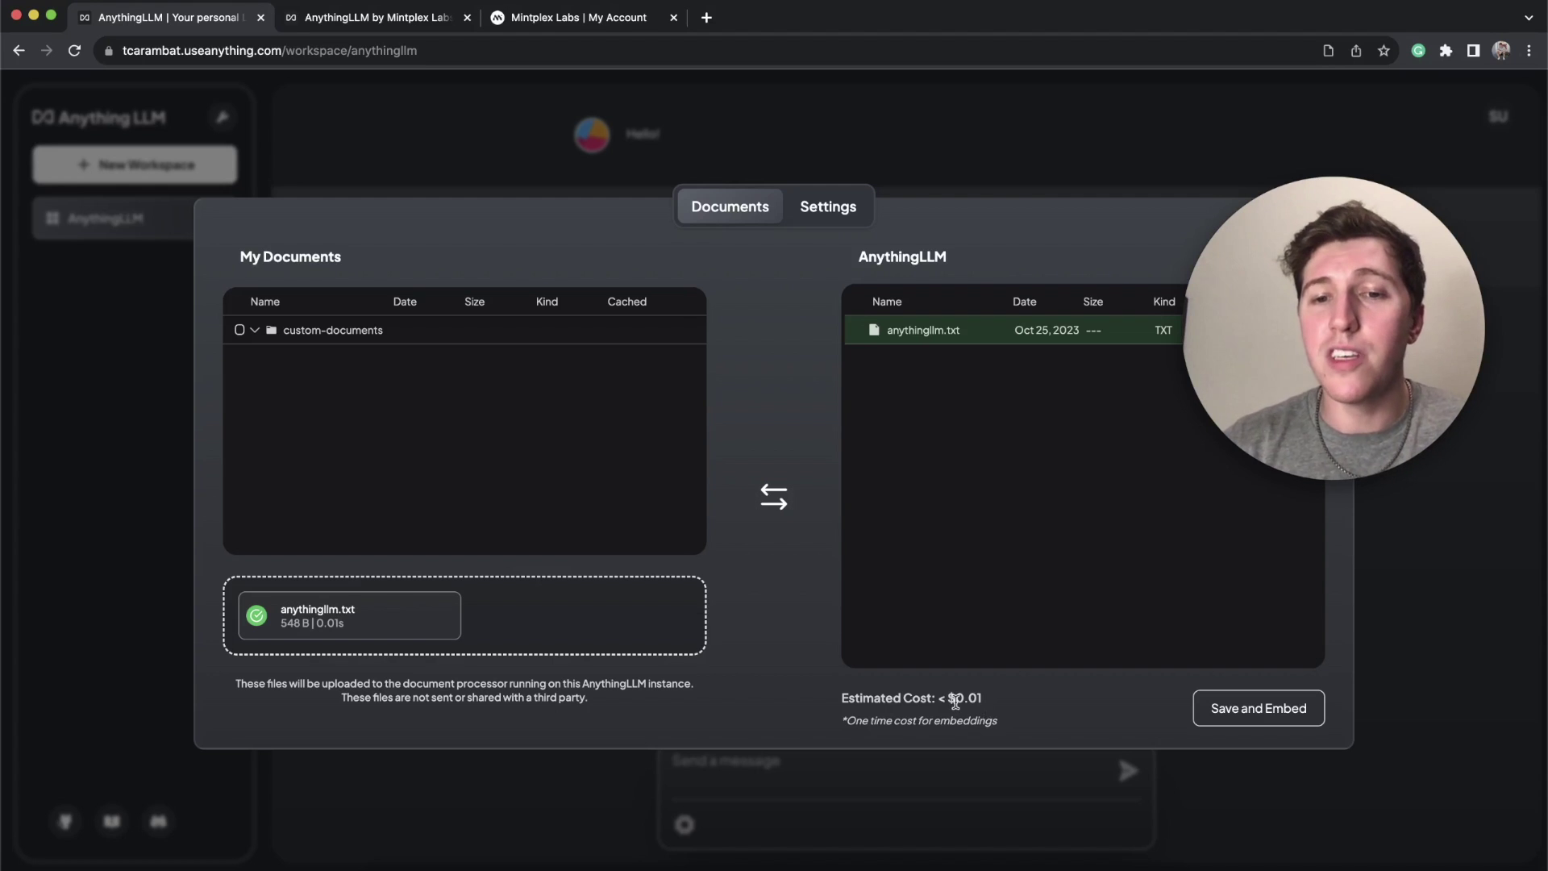
click(1259, 709)
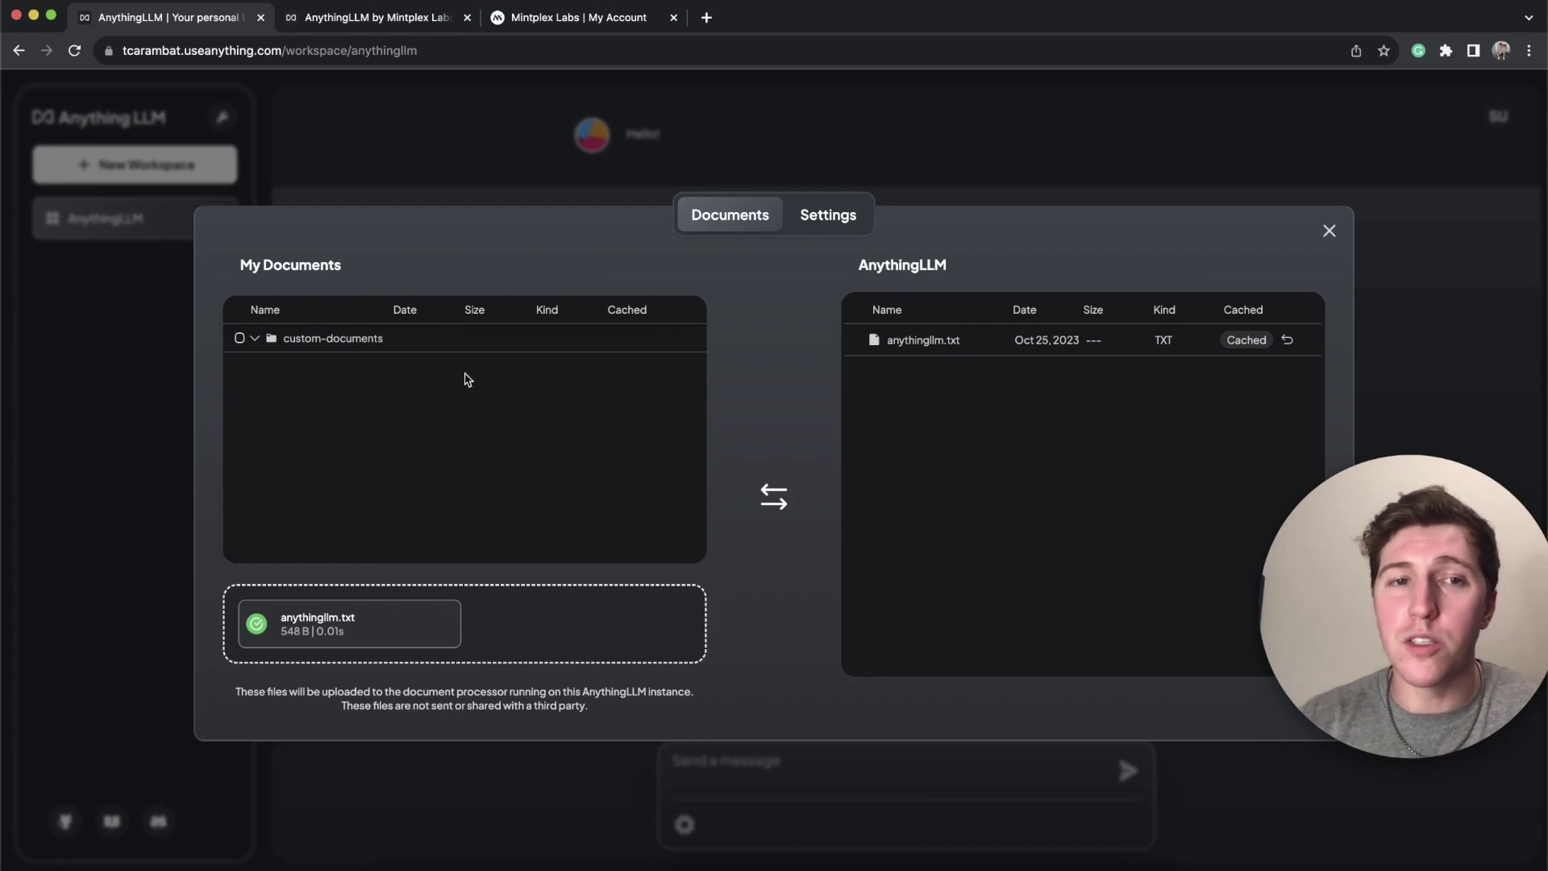
click(828, 214)
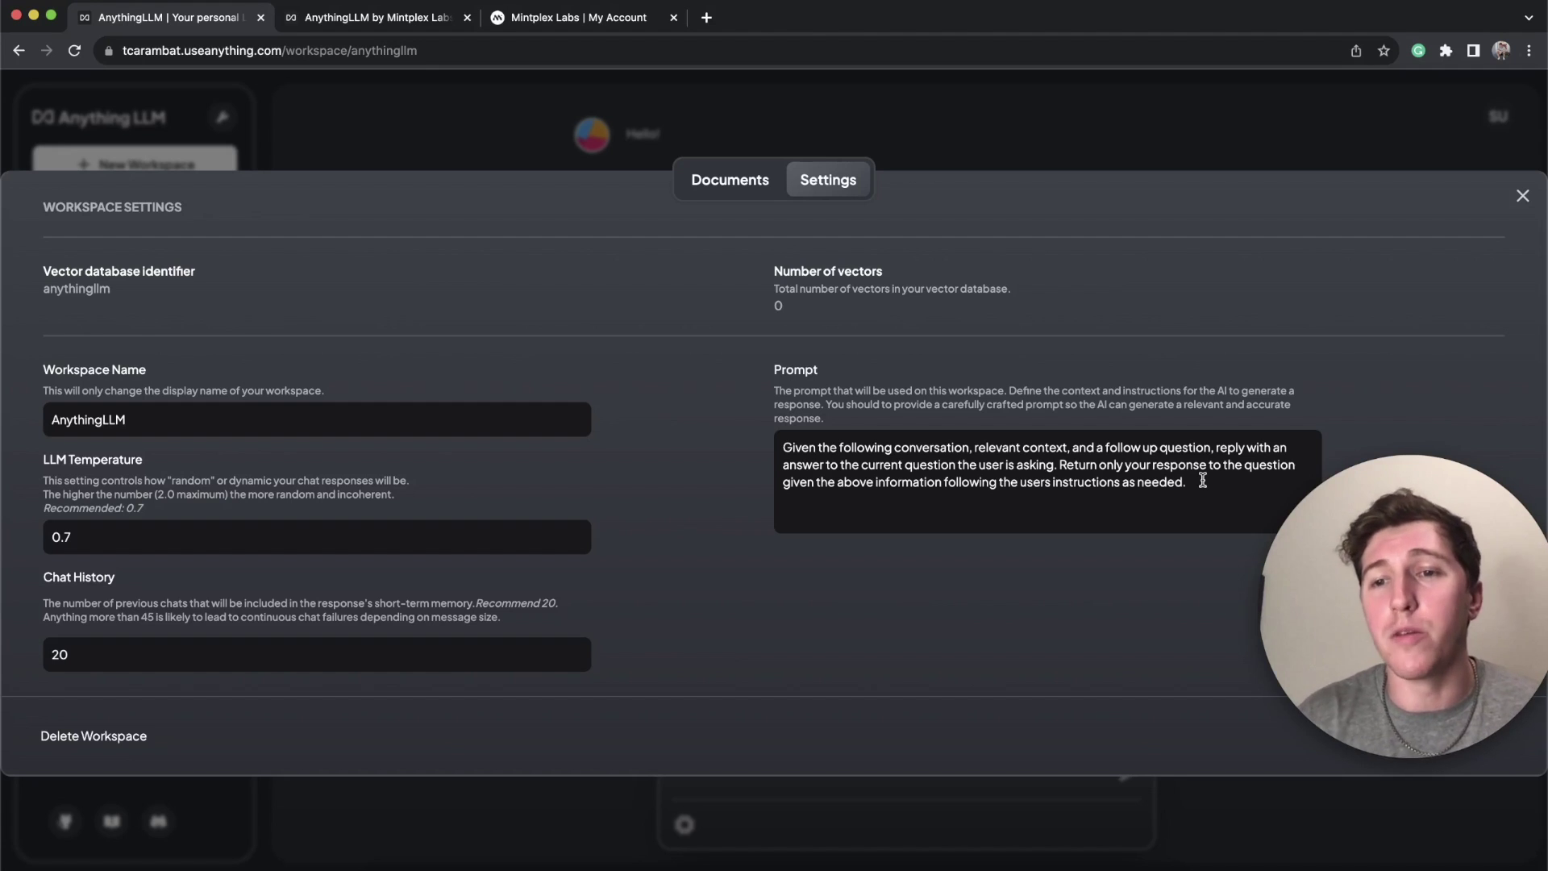
Step: Close the workspace settings to return to the AnythingLLM chat with the Hello! exchange
key(Escape)
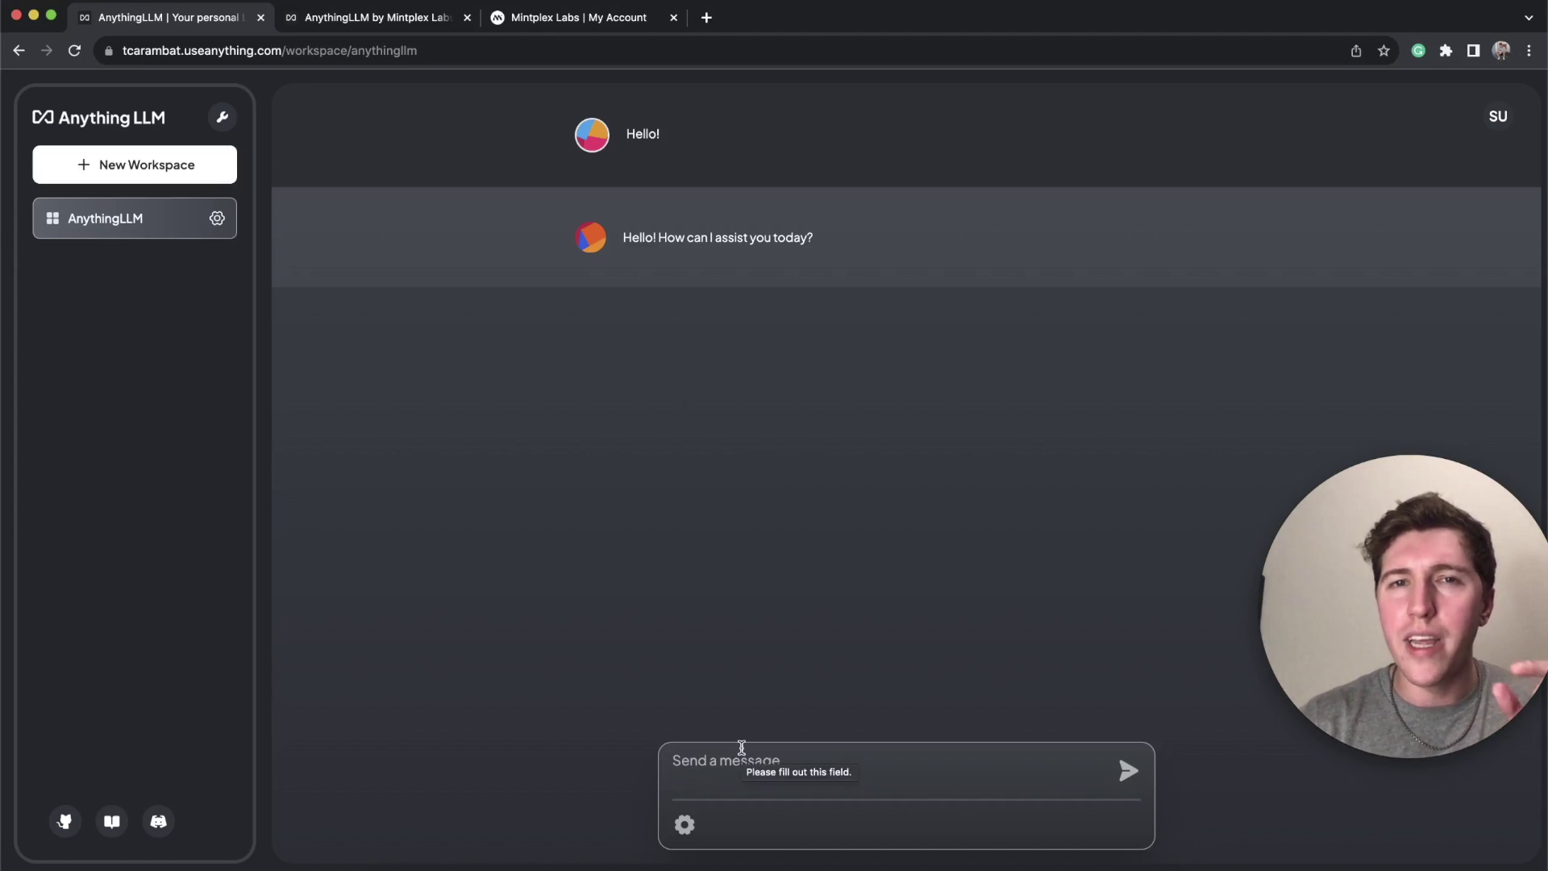
Step: Send the question 'What is AnythingLLM?' and get an answer drawn from the uploaded document
click(742, 747)
text(W)
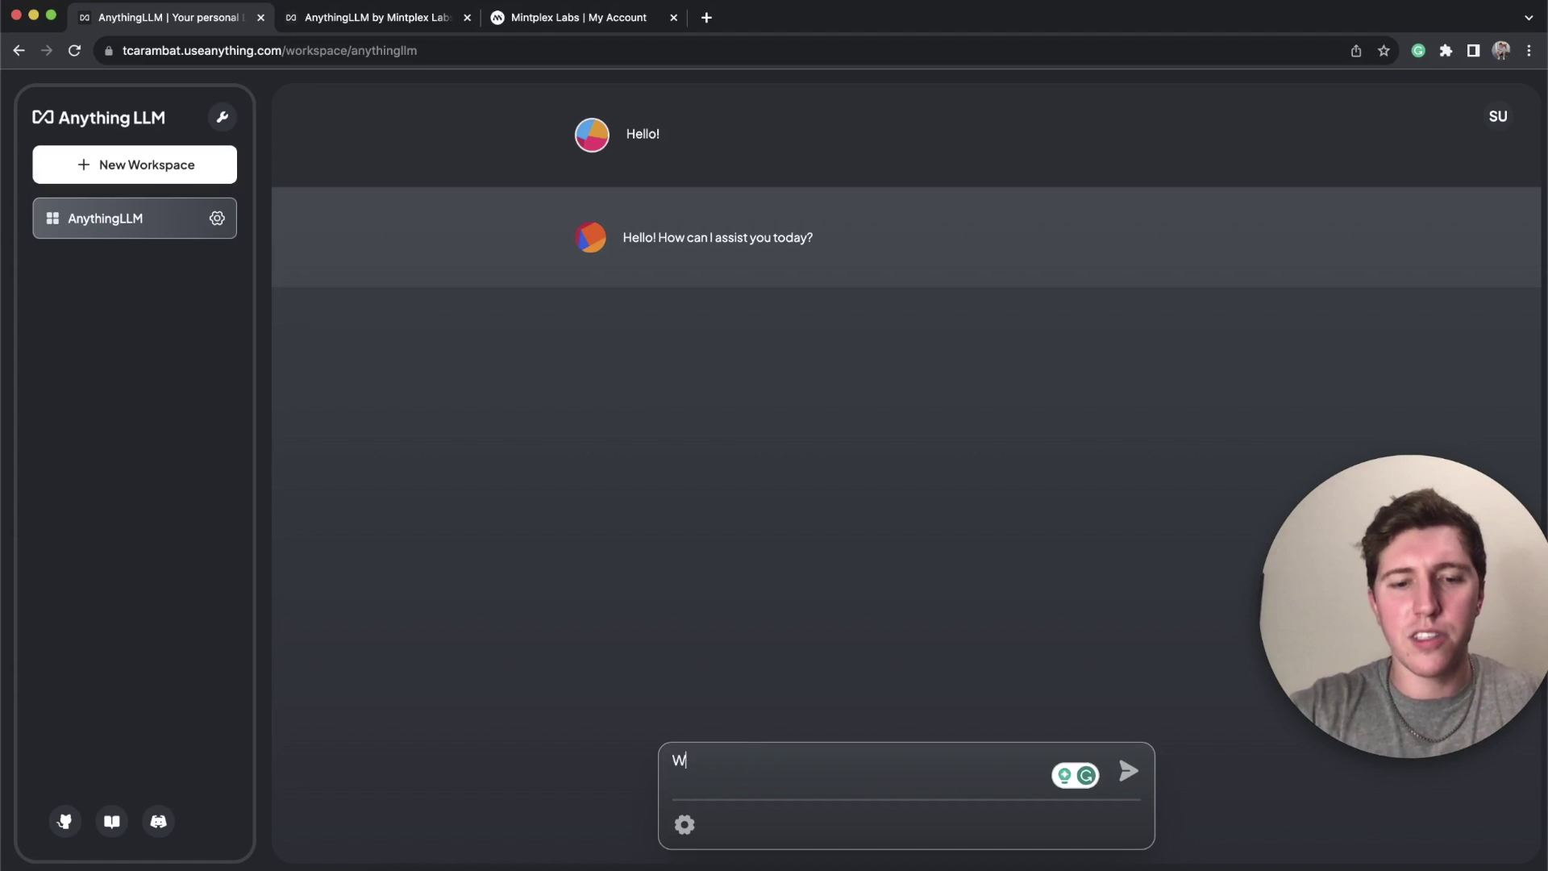
text(hat is Anyth)
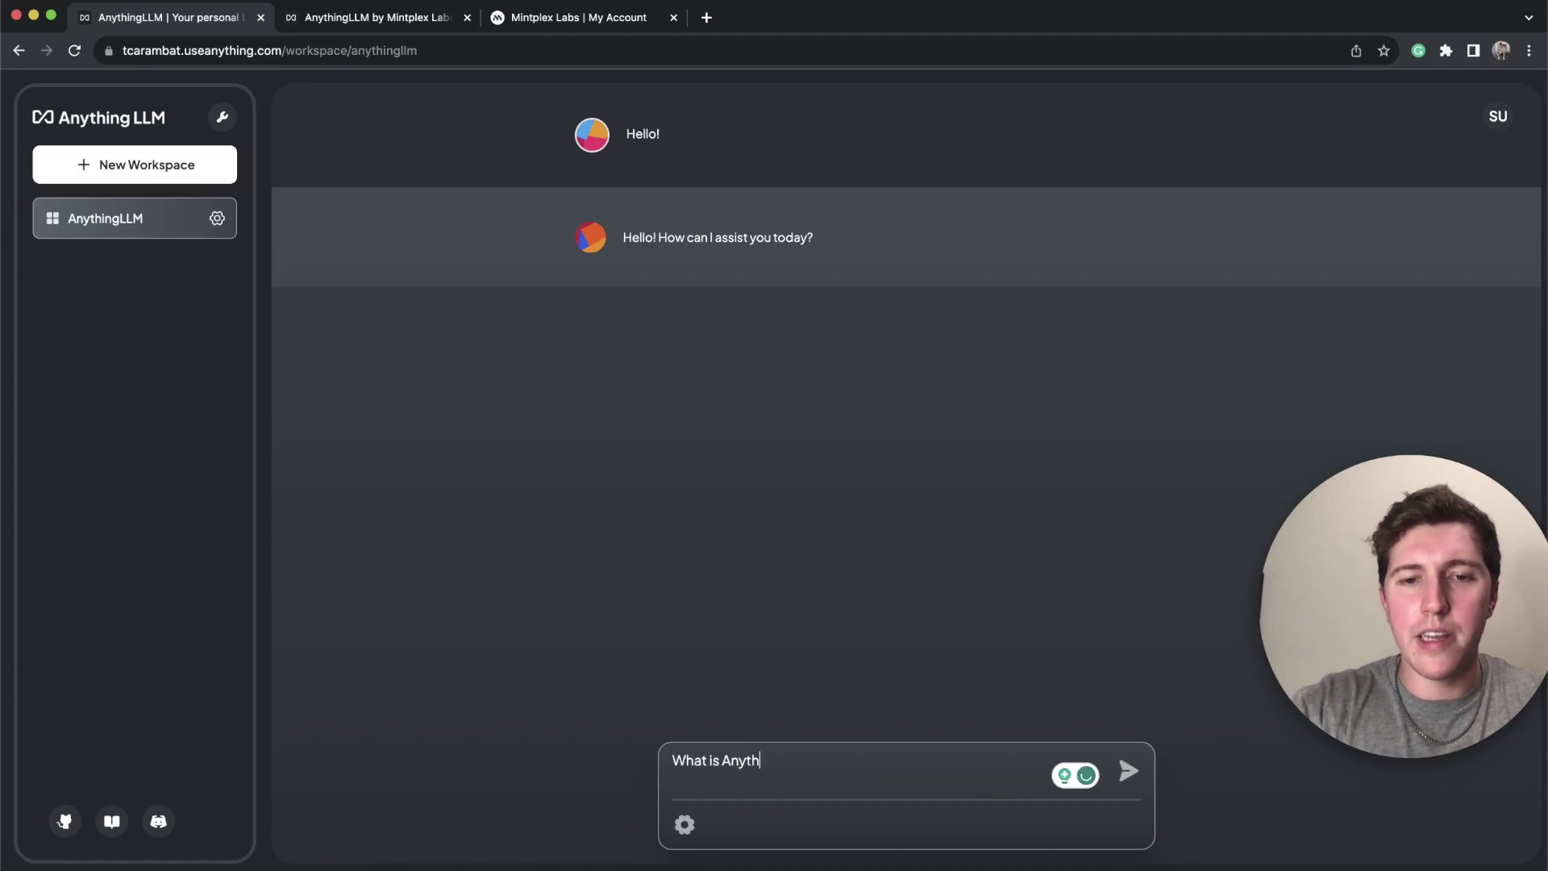
text(ingLLM?)
key(Return)
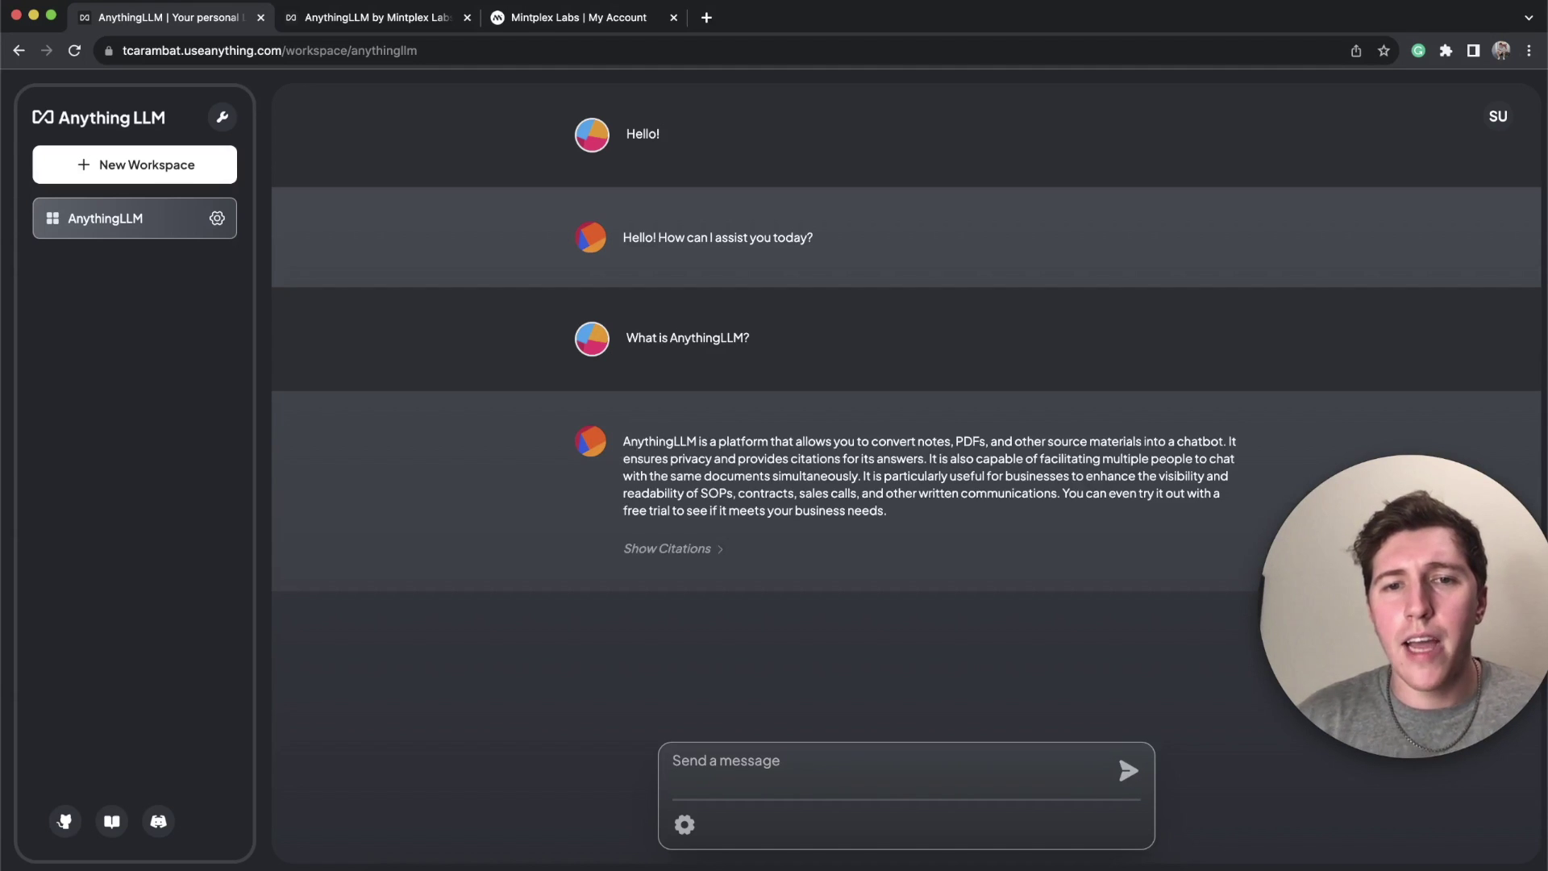
key(Return)
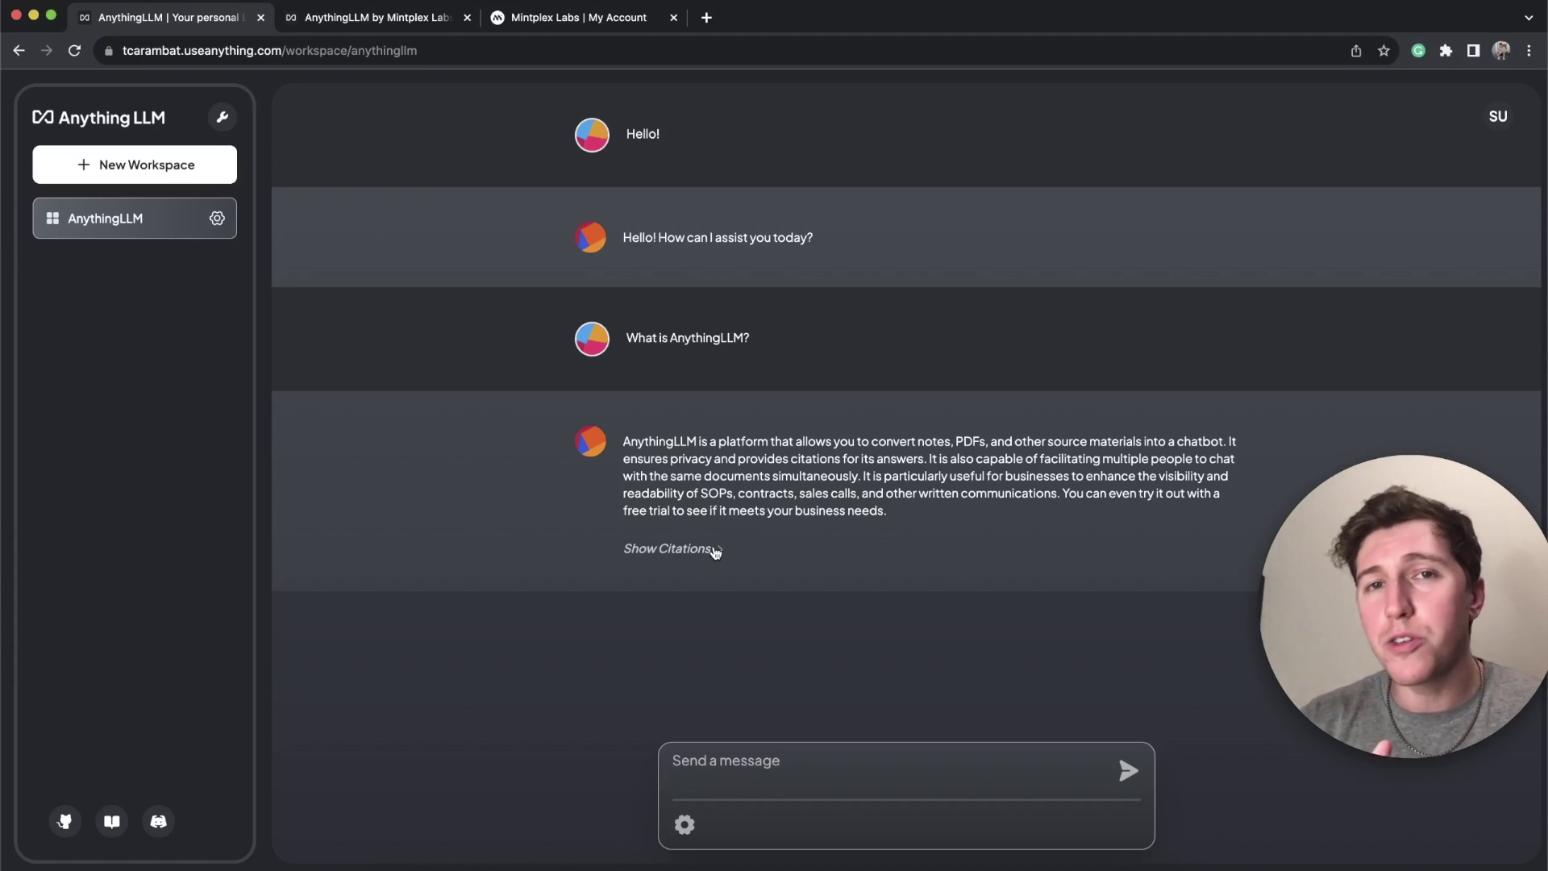
Step: Show the answer's citations, read the anythingllm.txt source preview, then close it
click(712, 550)
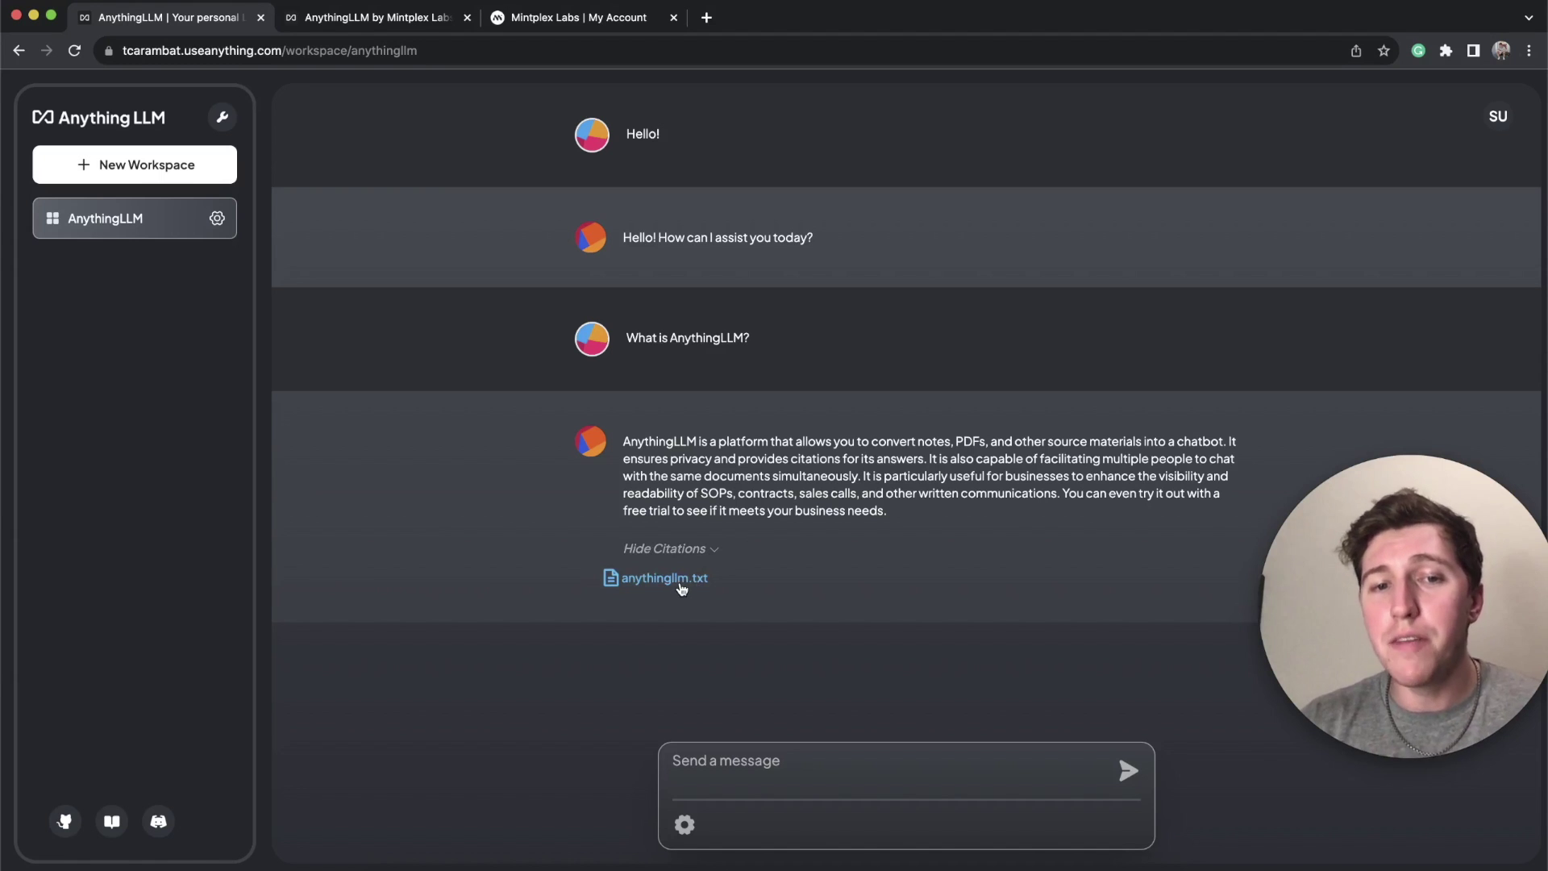
click(681, 587)
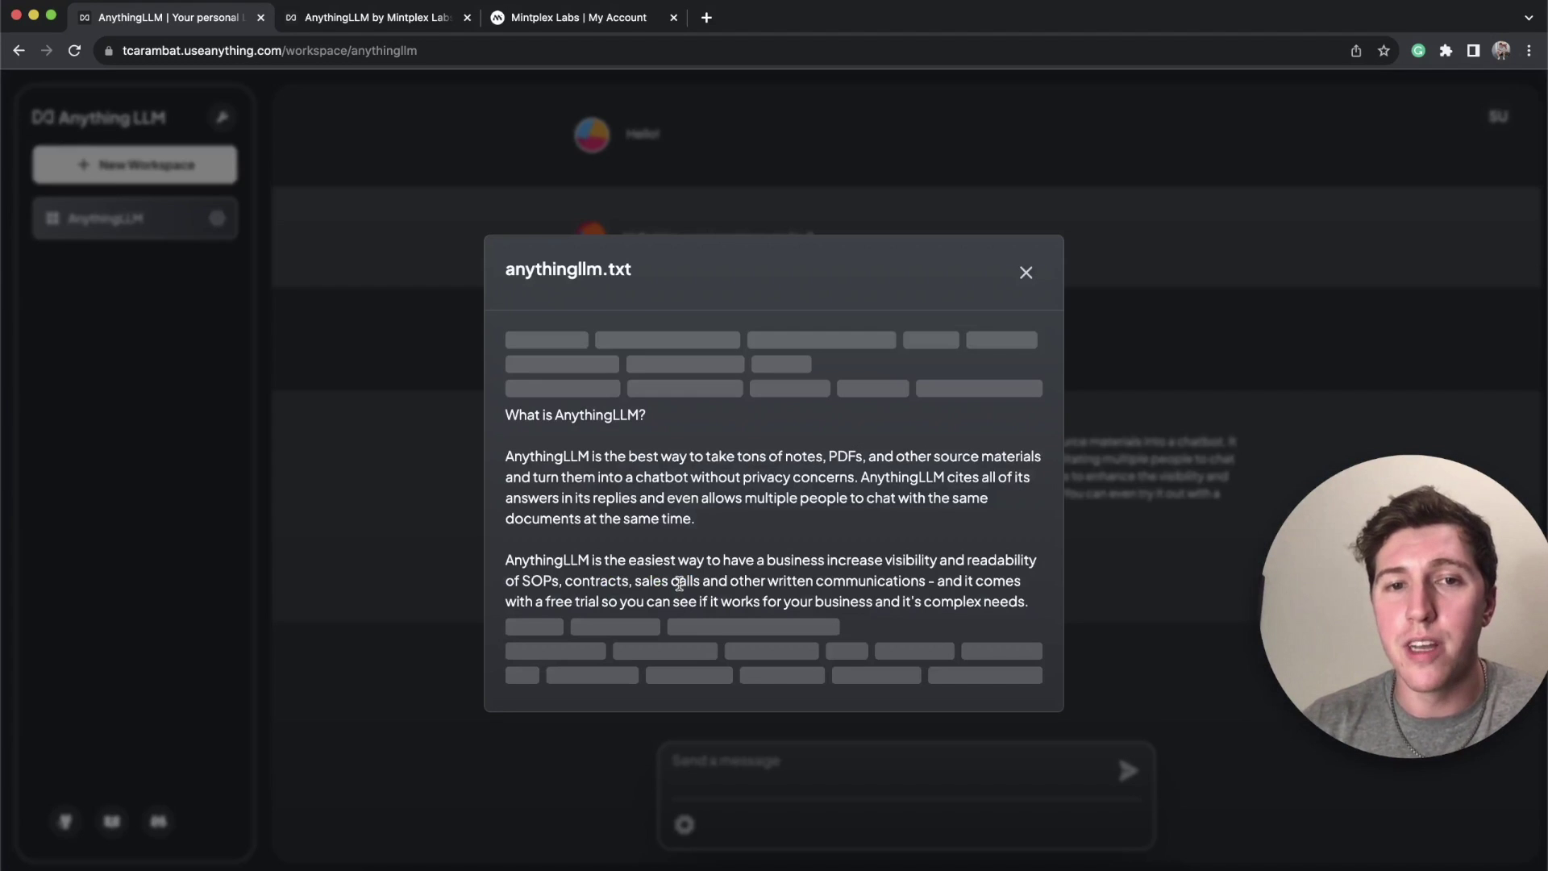
drag(511, 414, 1038, 613)
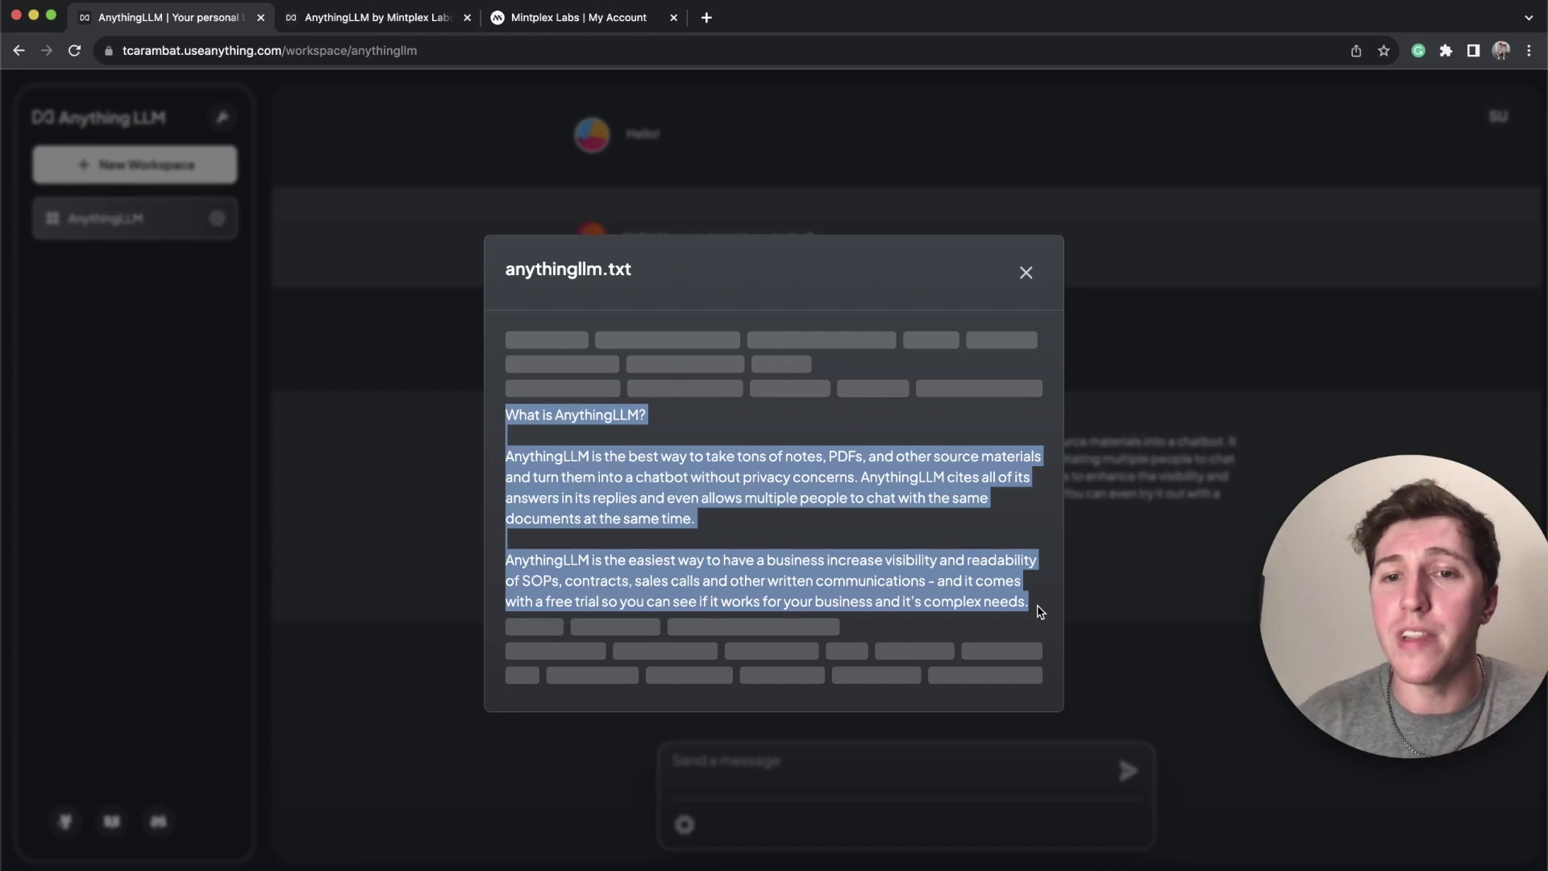
click(1072, 477)
Step: Add a new workspace called 'Duplicate' and view its empty documents panel
click(199, 169)
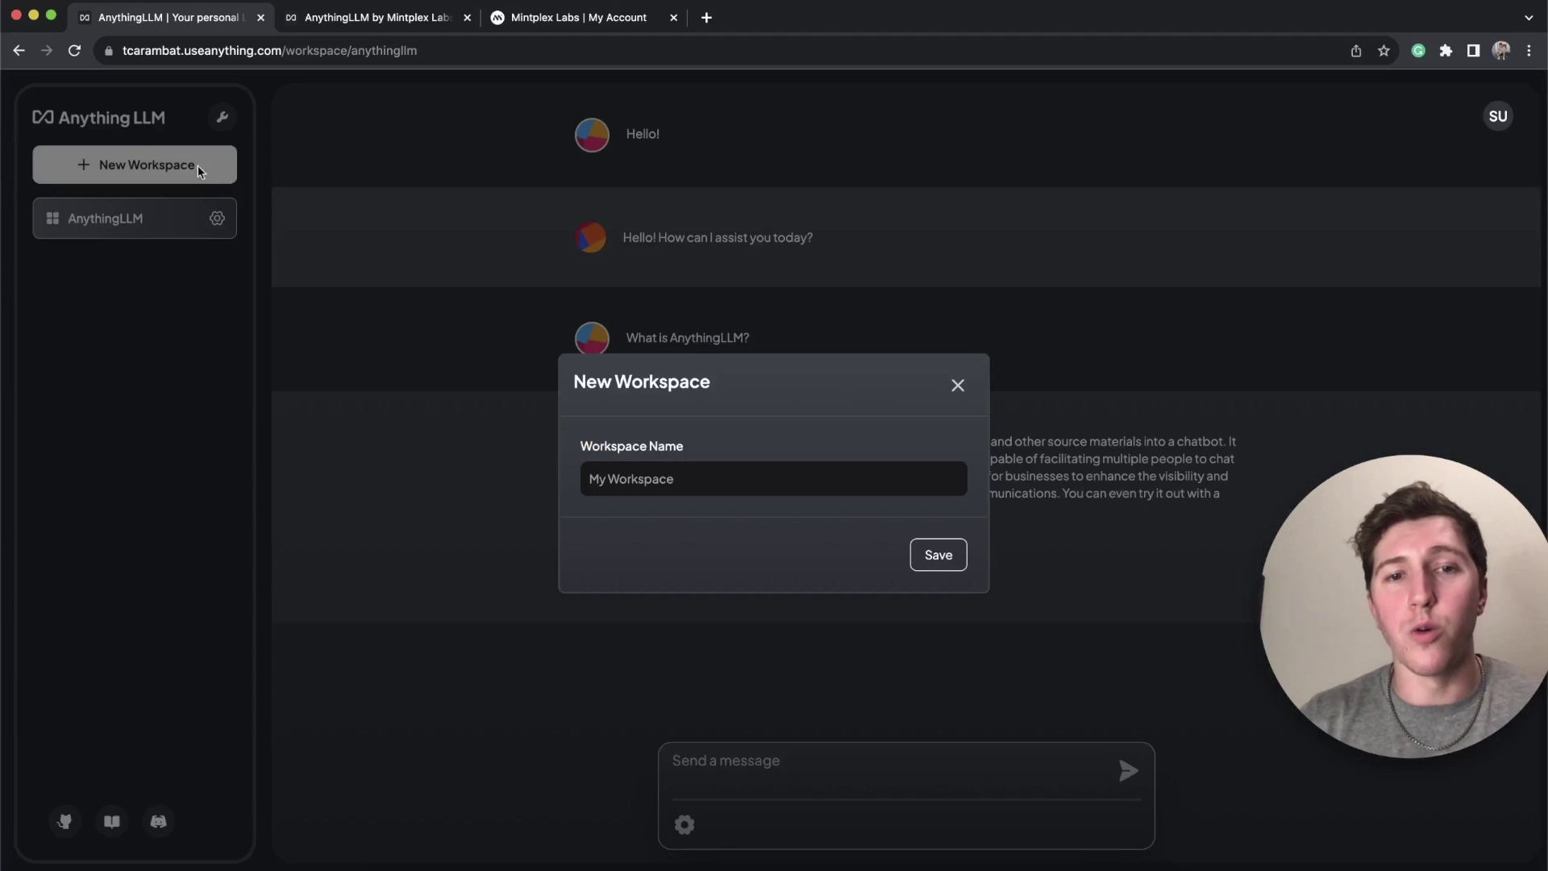
click(611, 479)
text(Duplica)
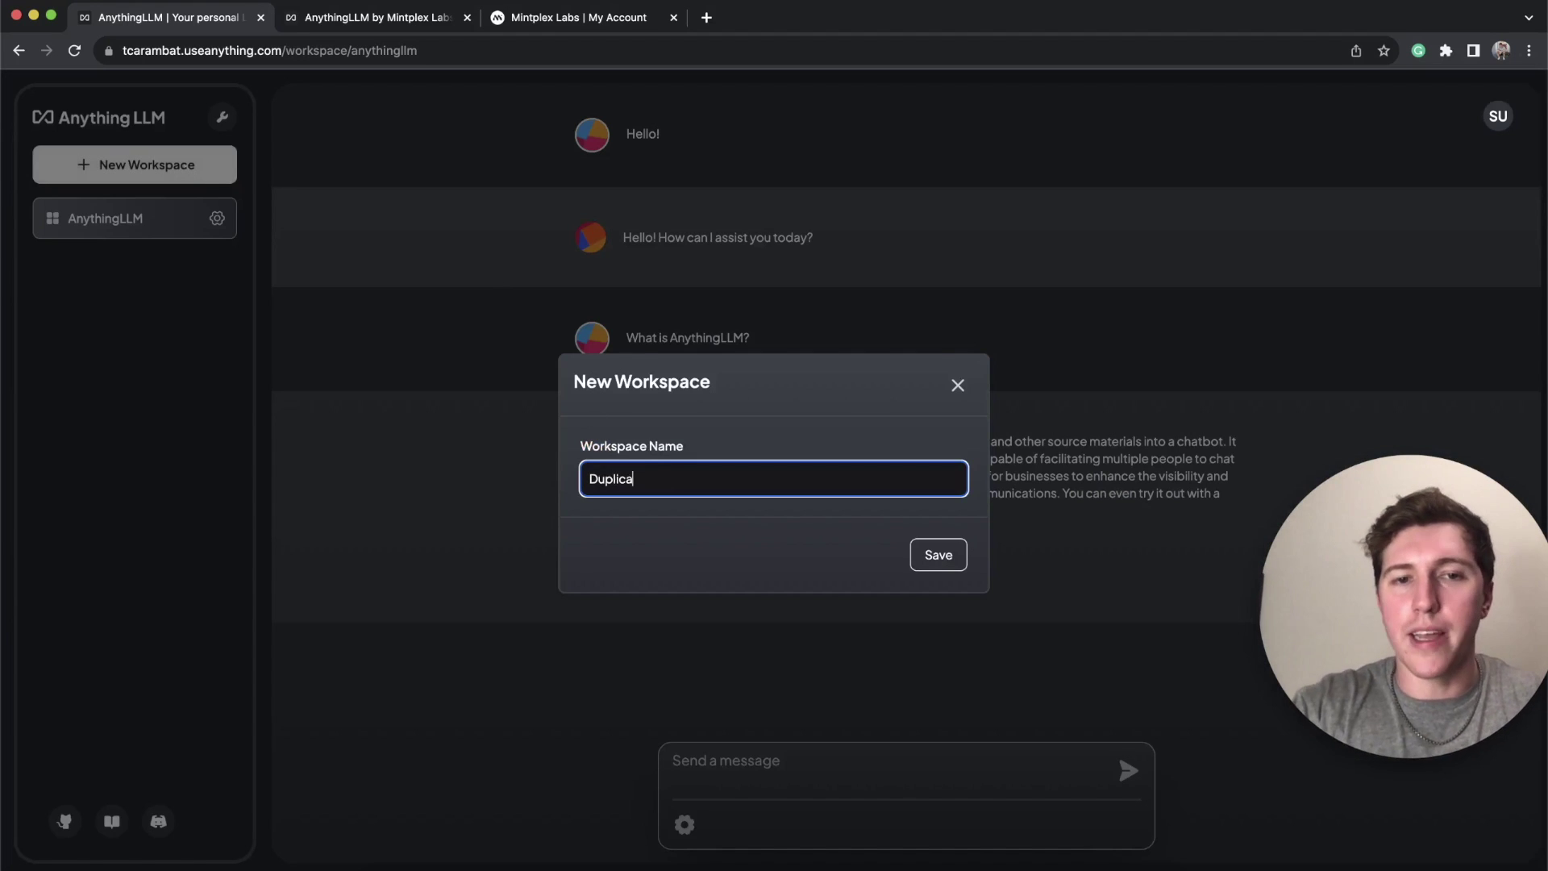
text(te)
key(Return)
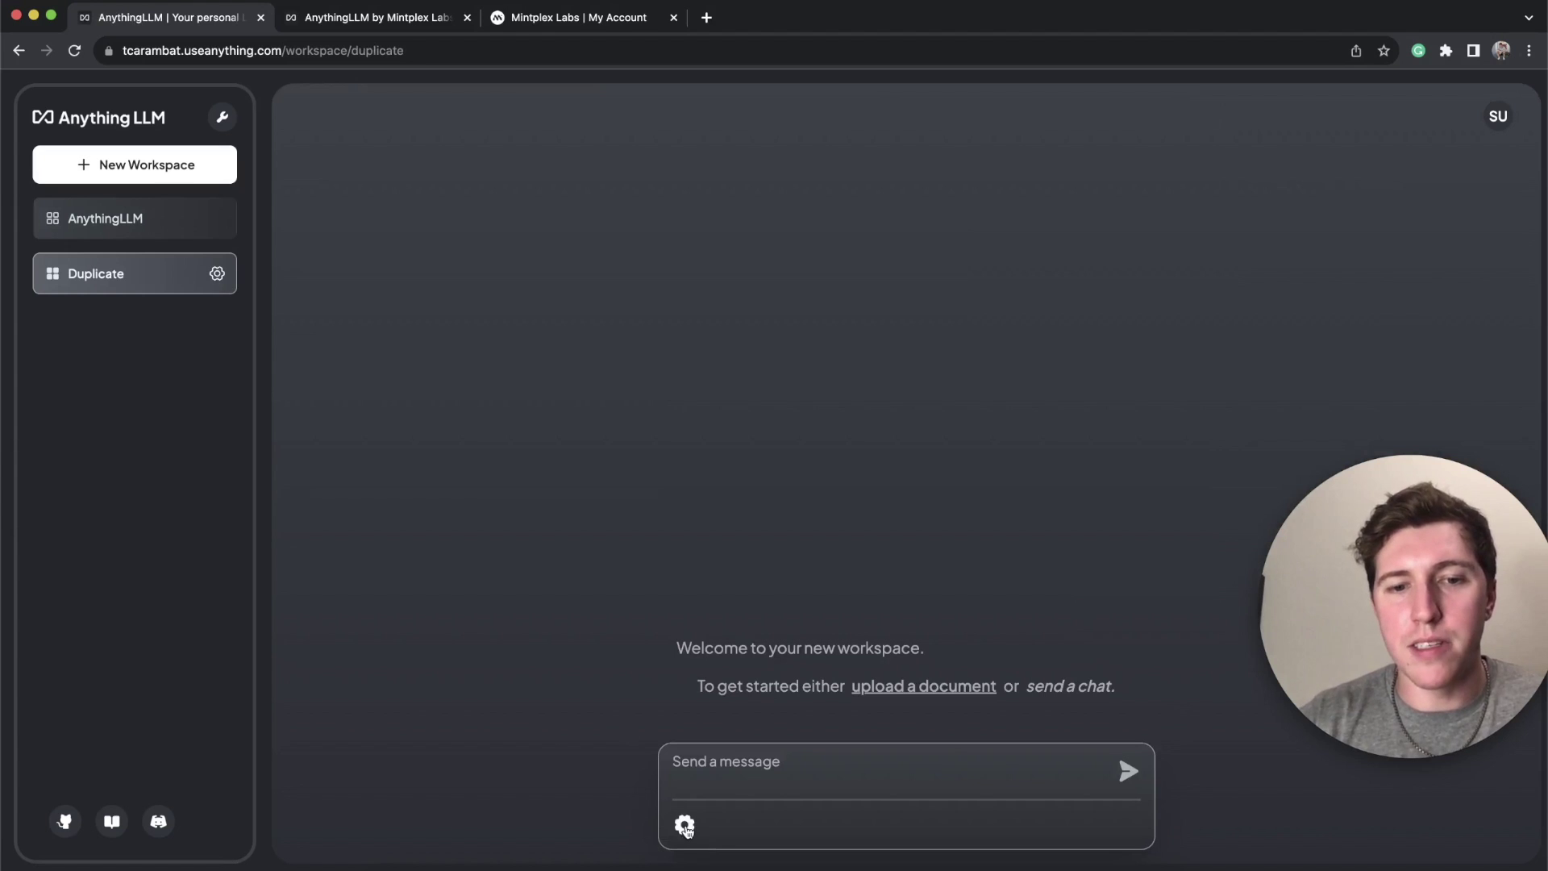
click(684, 825)
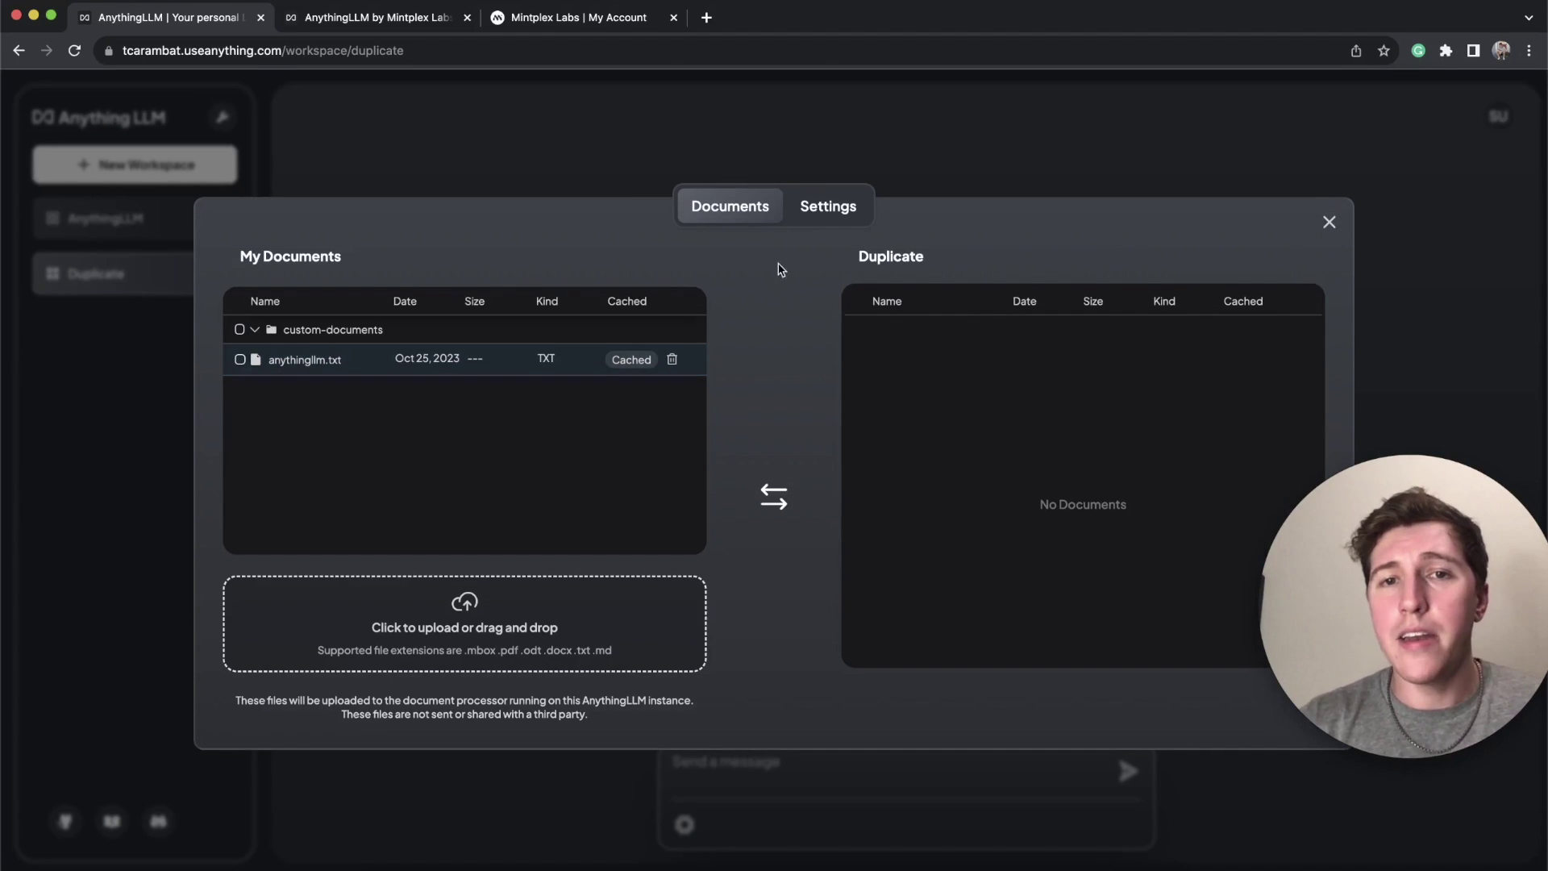
Step: Delete the Duplicate workspace from its Settings tab and confirm the deletion
click(850, 224)
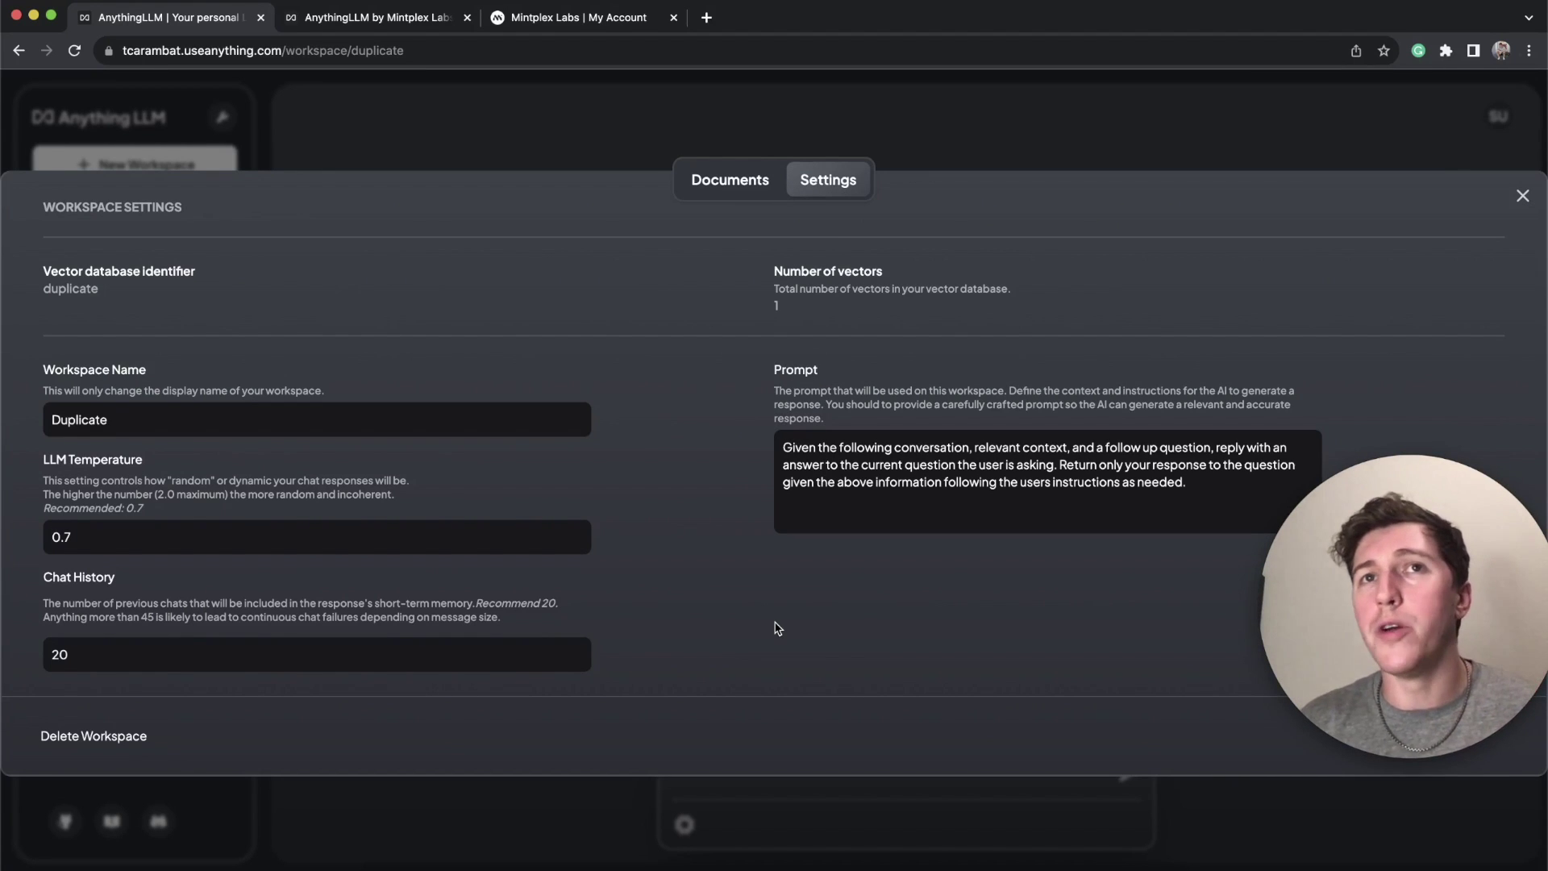
click(98, 738)
click(921, 231)
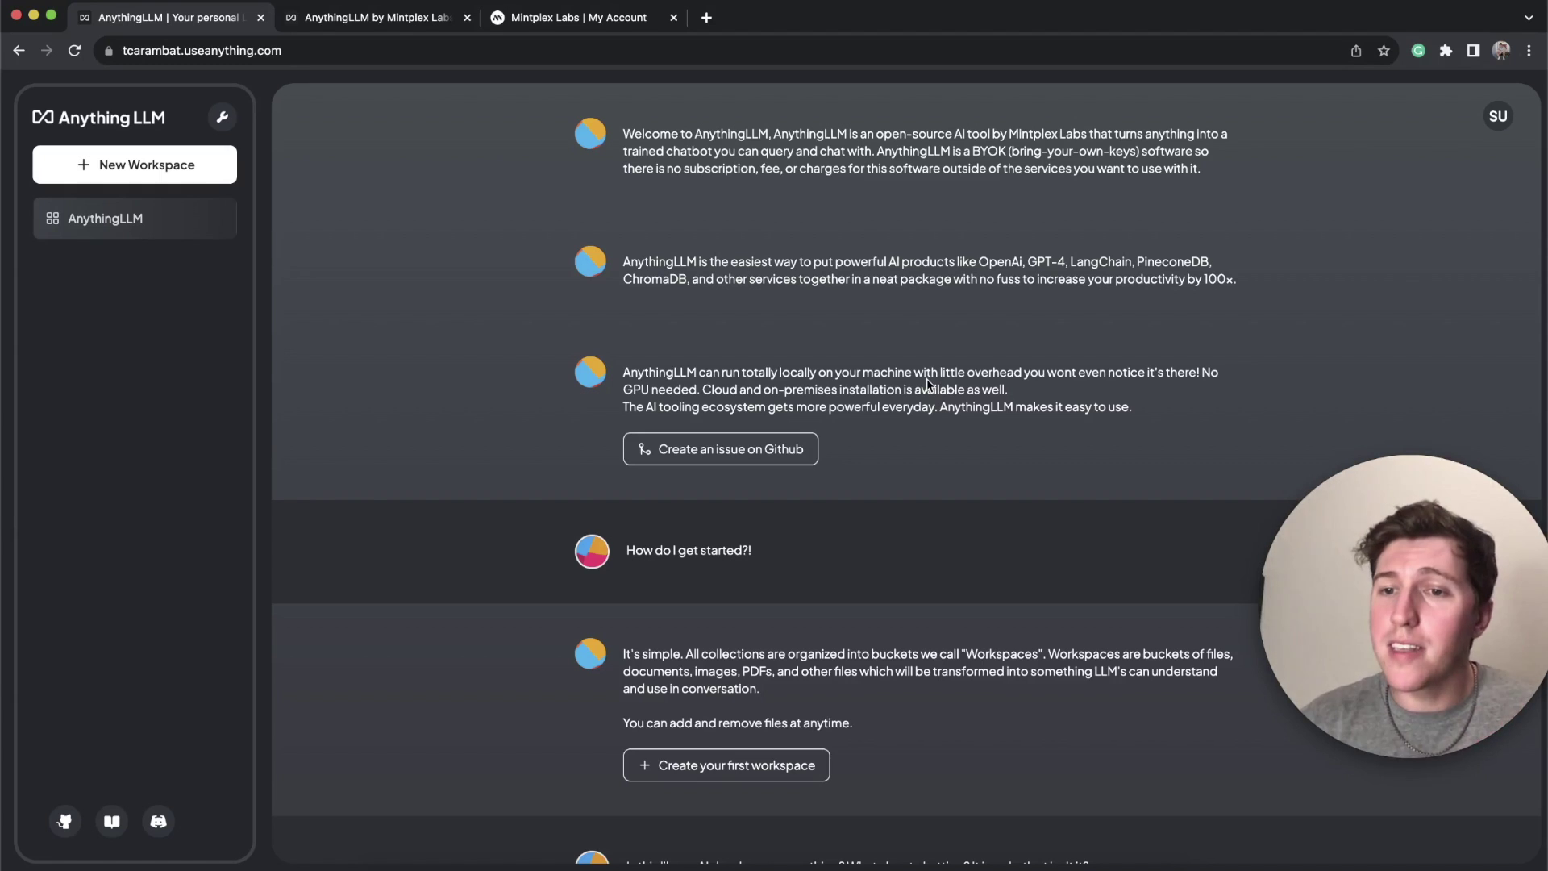
Step: Reopen the AnythingLLM workspace, confirm anythingllm.txt is in its documents, and close the manager
click(138, 218)
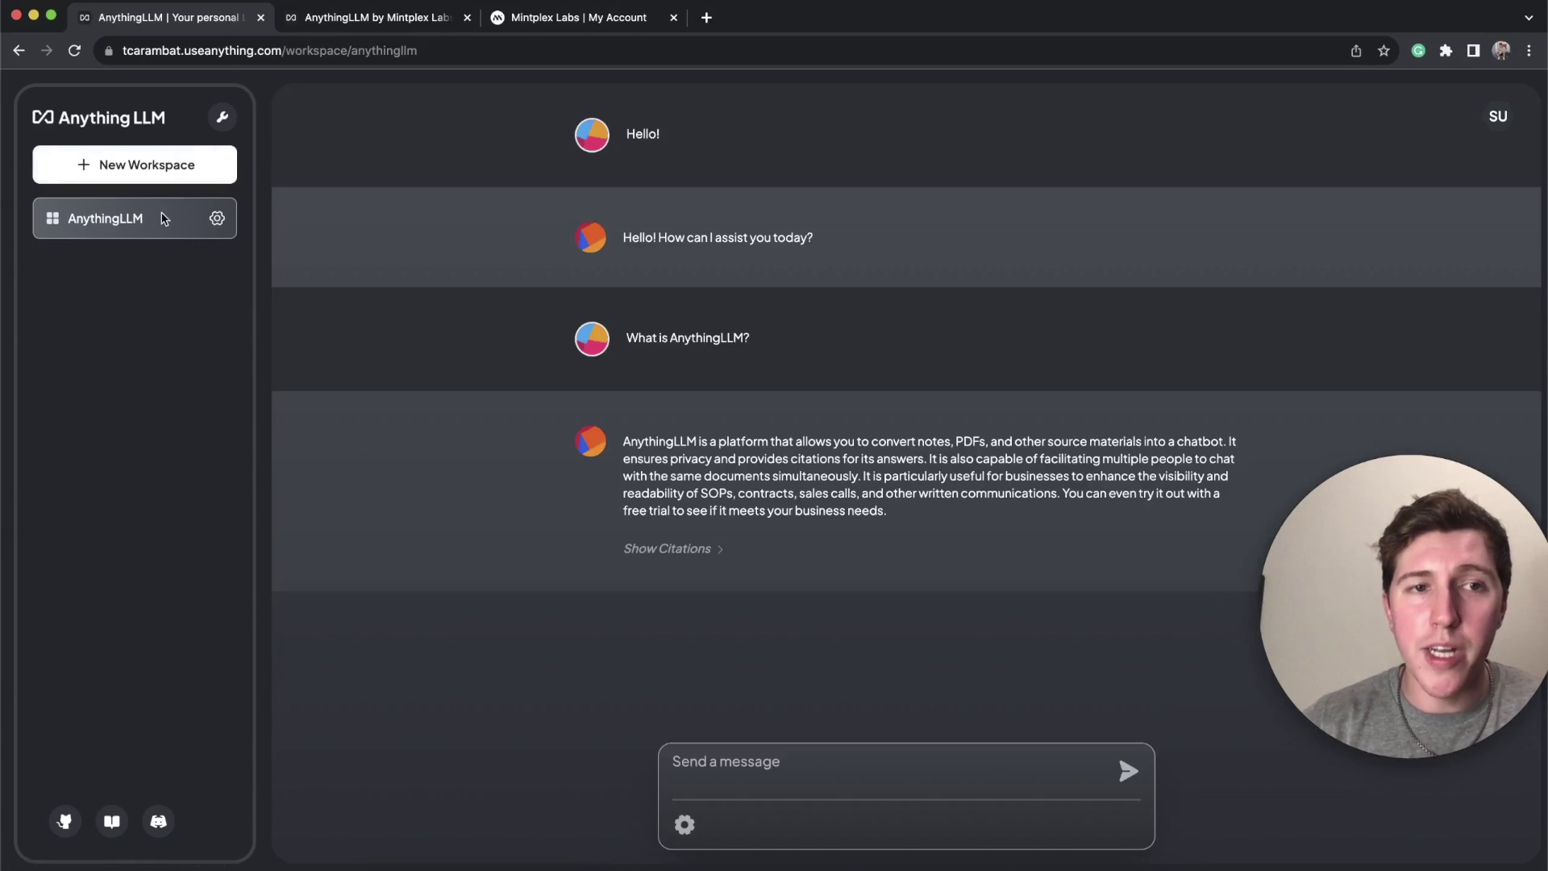
click(217, 220)
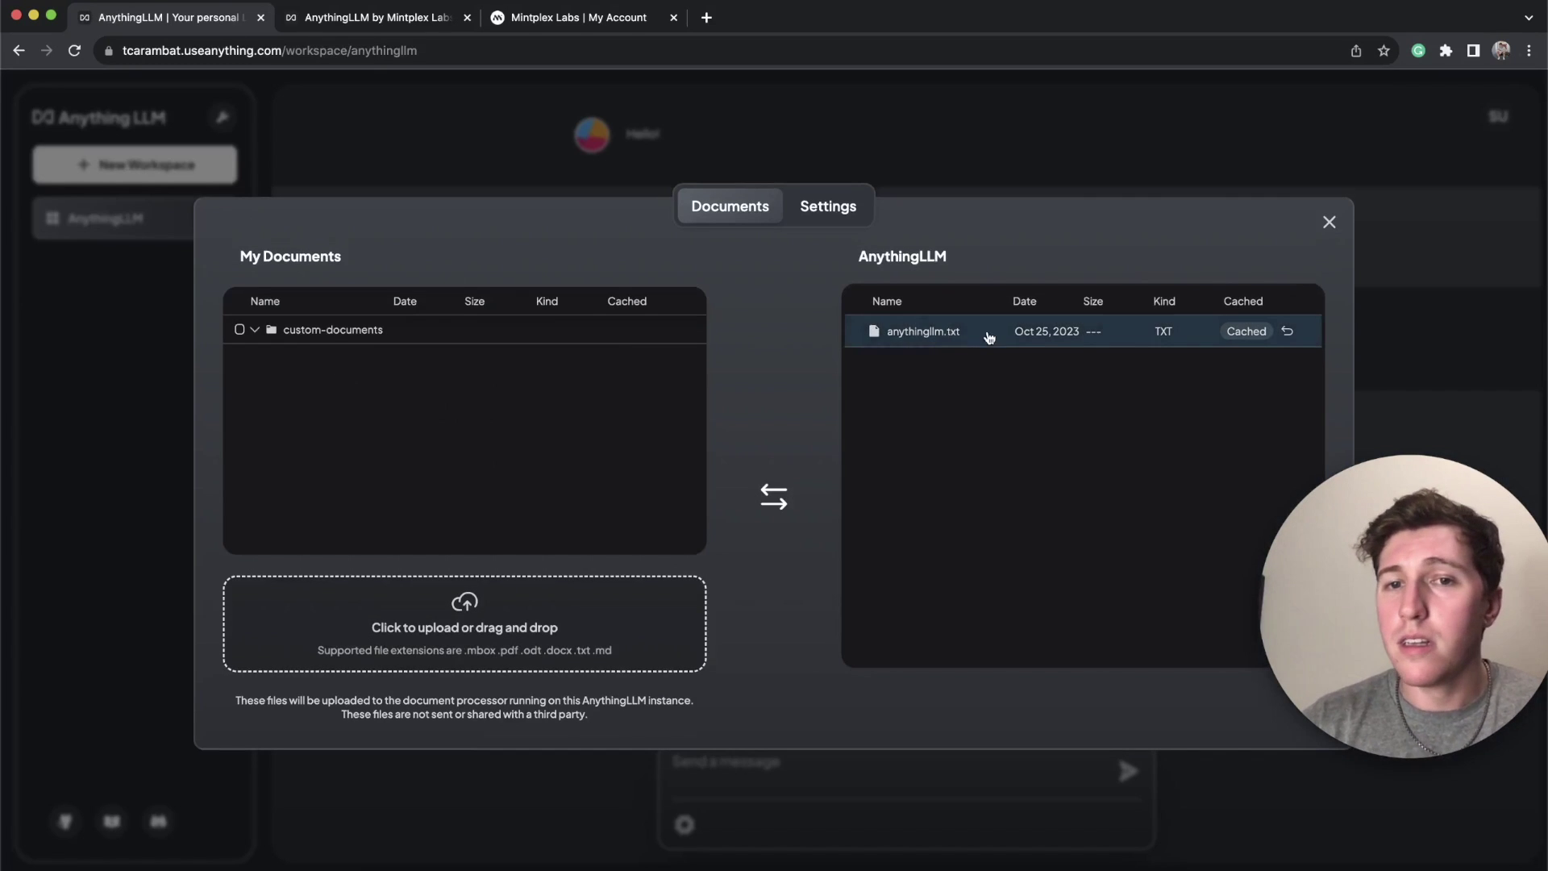
click(1328, 223)
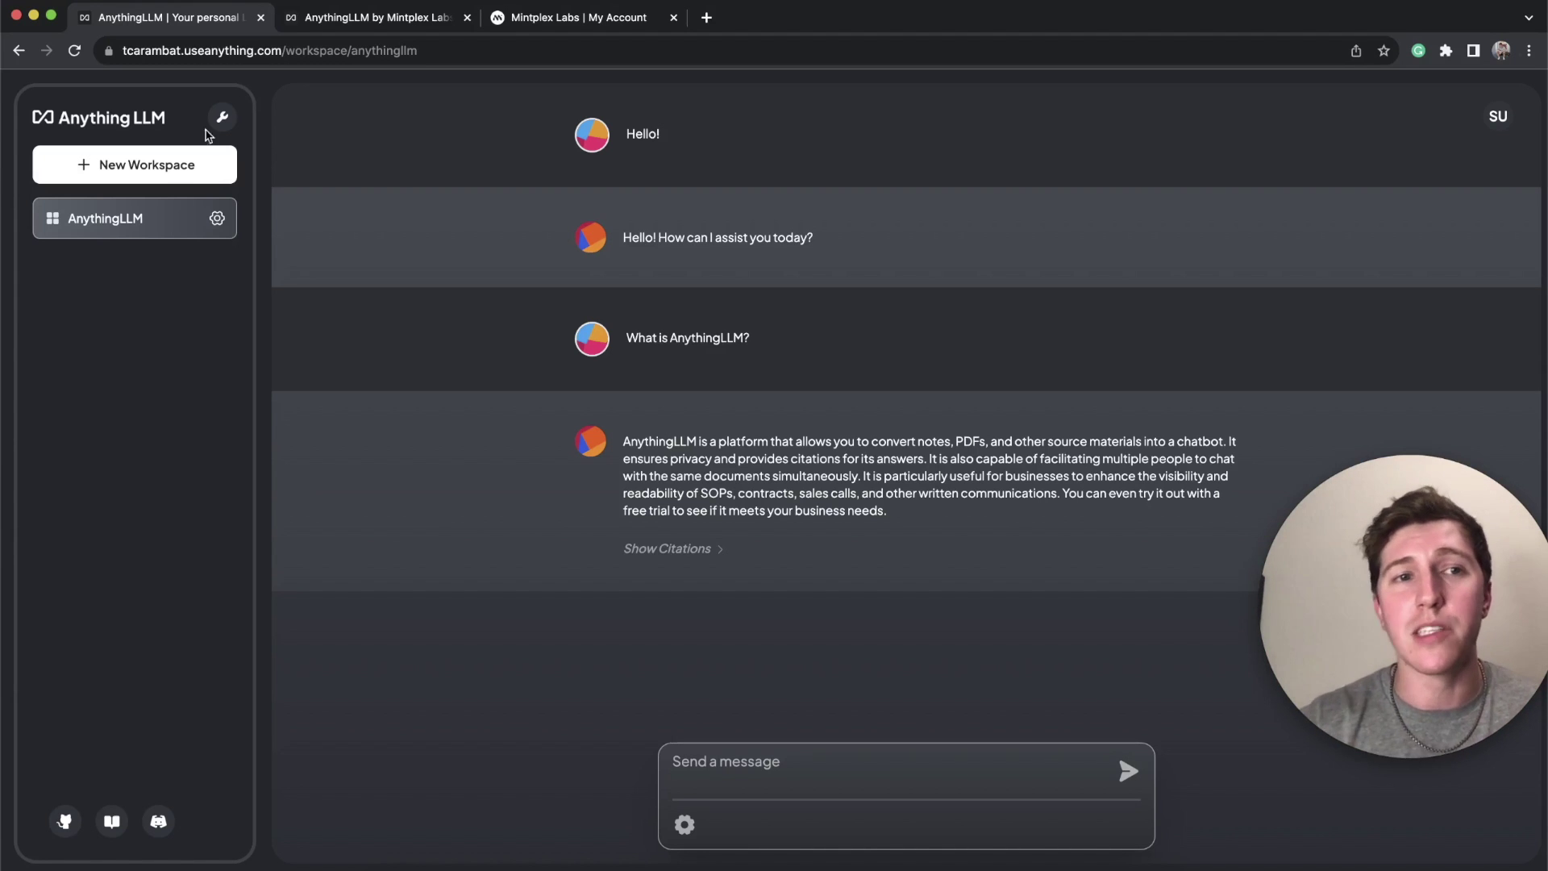
Step: Open the admin settings through the wrench icon and view the empty Invitations page
click(216, 123)
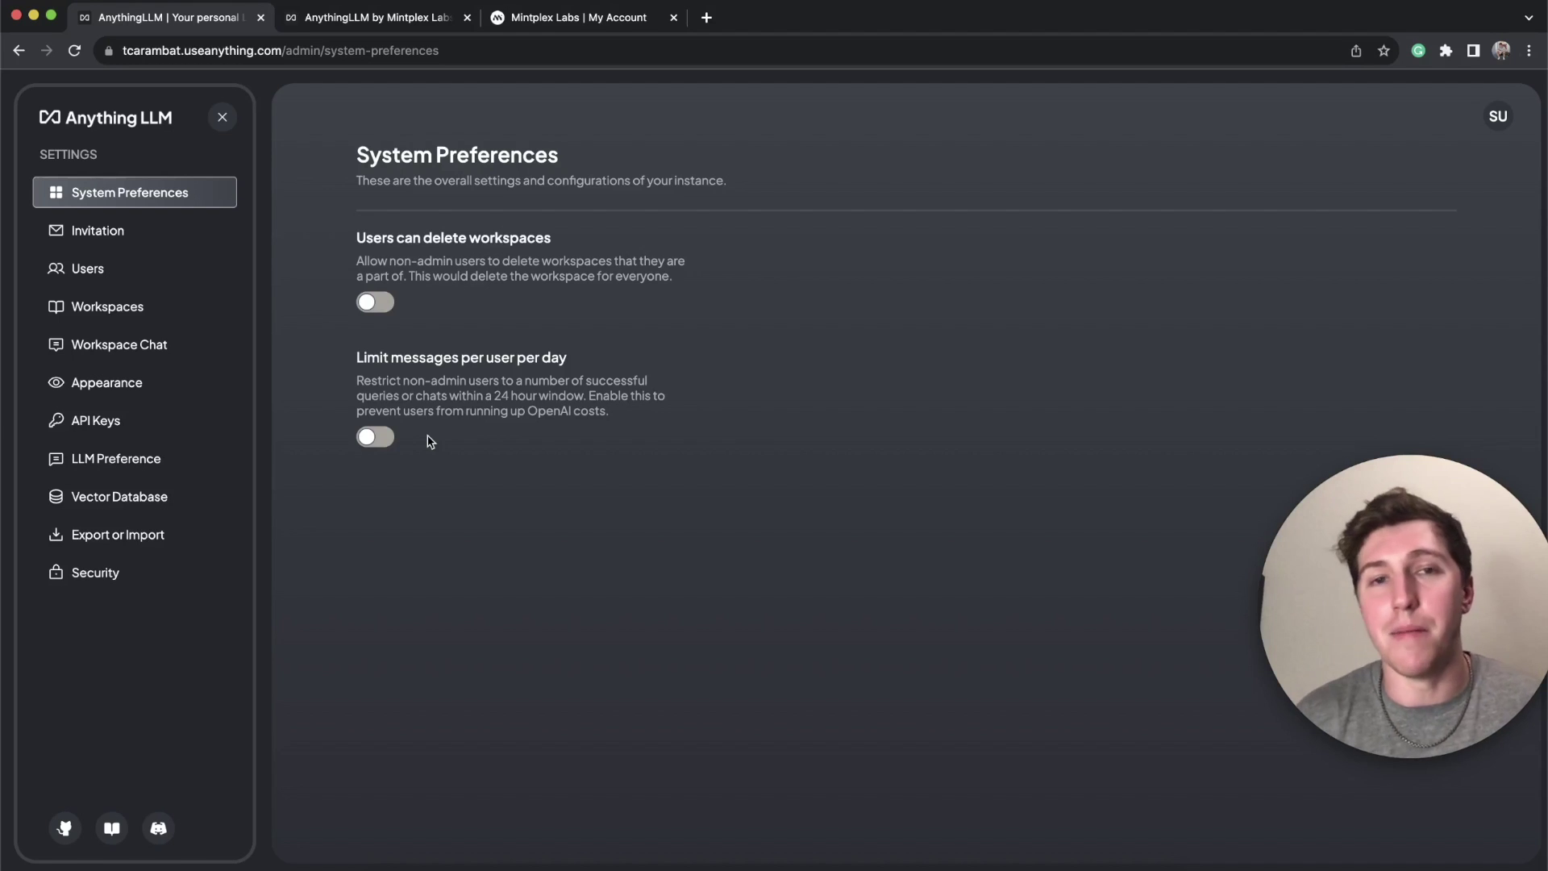
click(121, 230)
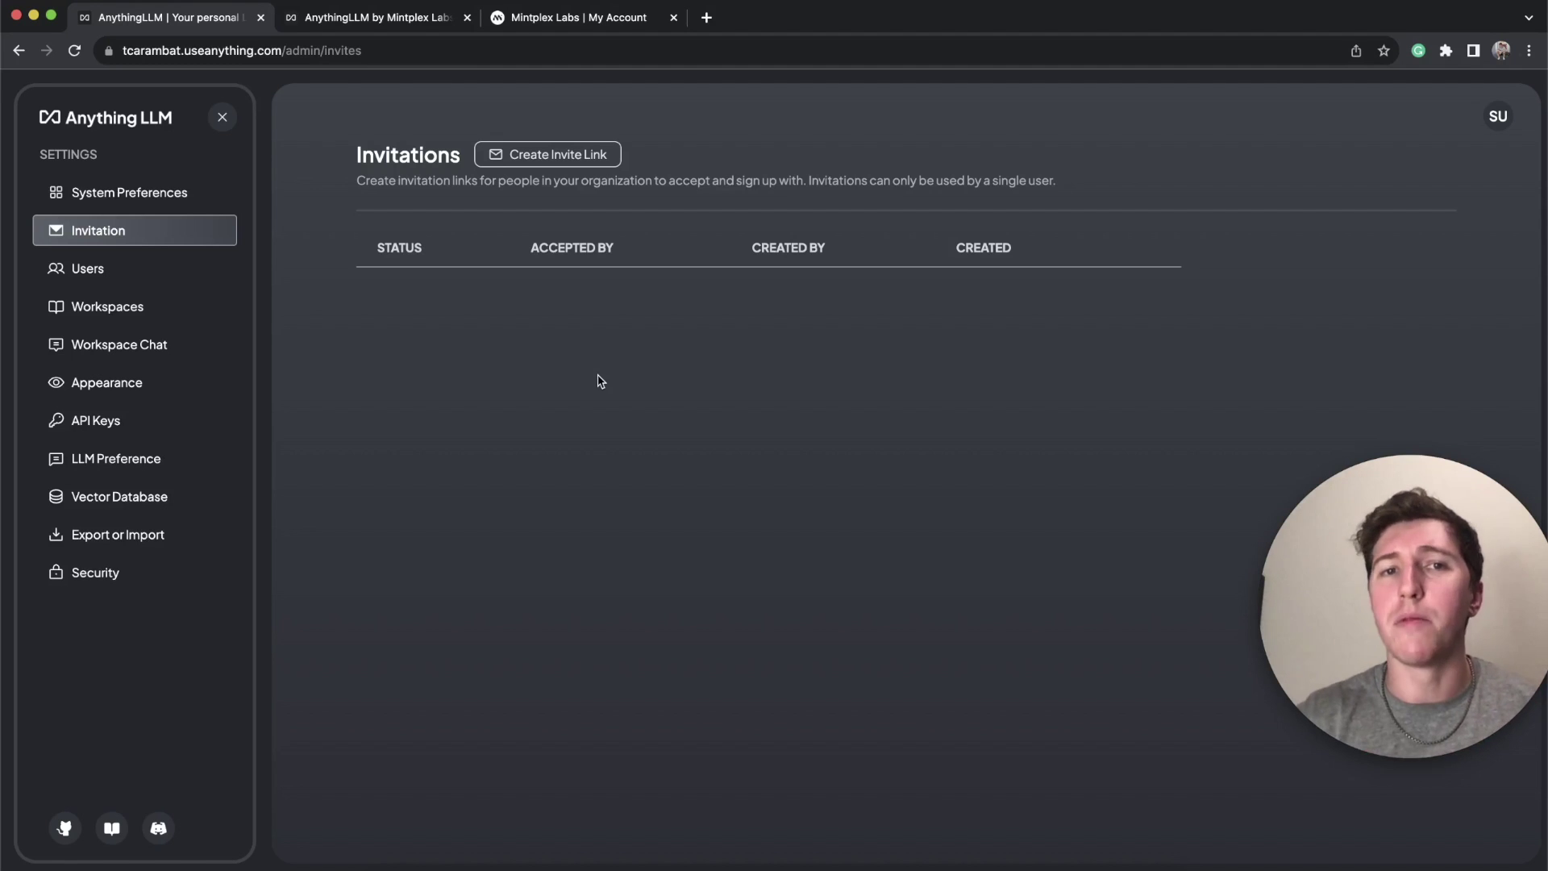
Step: Inspect the admin account's edit dialog on Users without changes, then view the Workspaces list
click(125, 273)
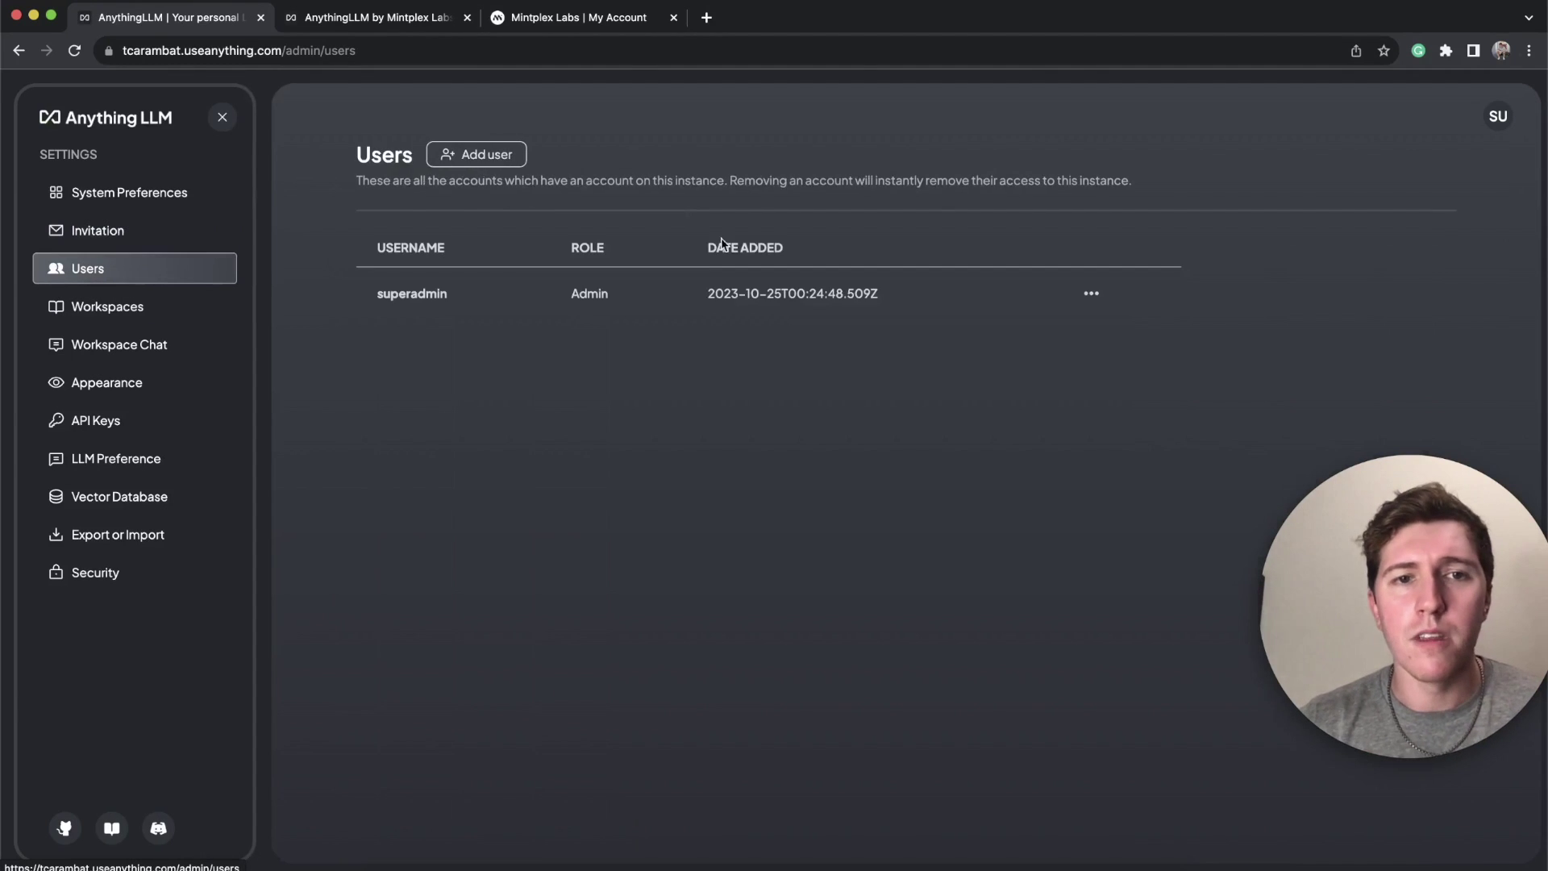
click(1091, 293)
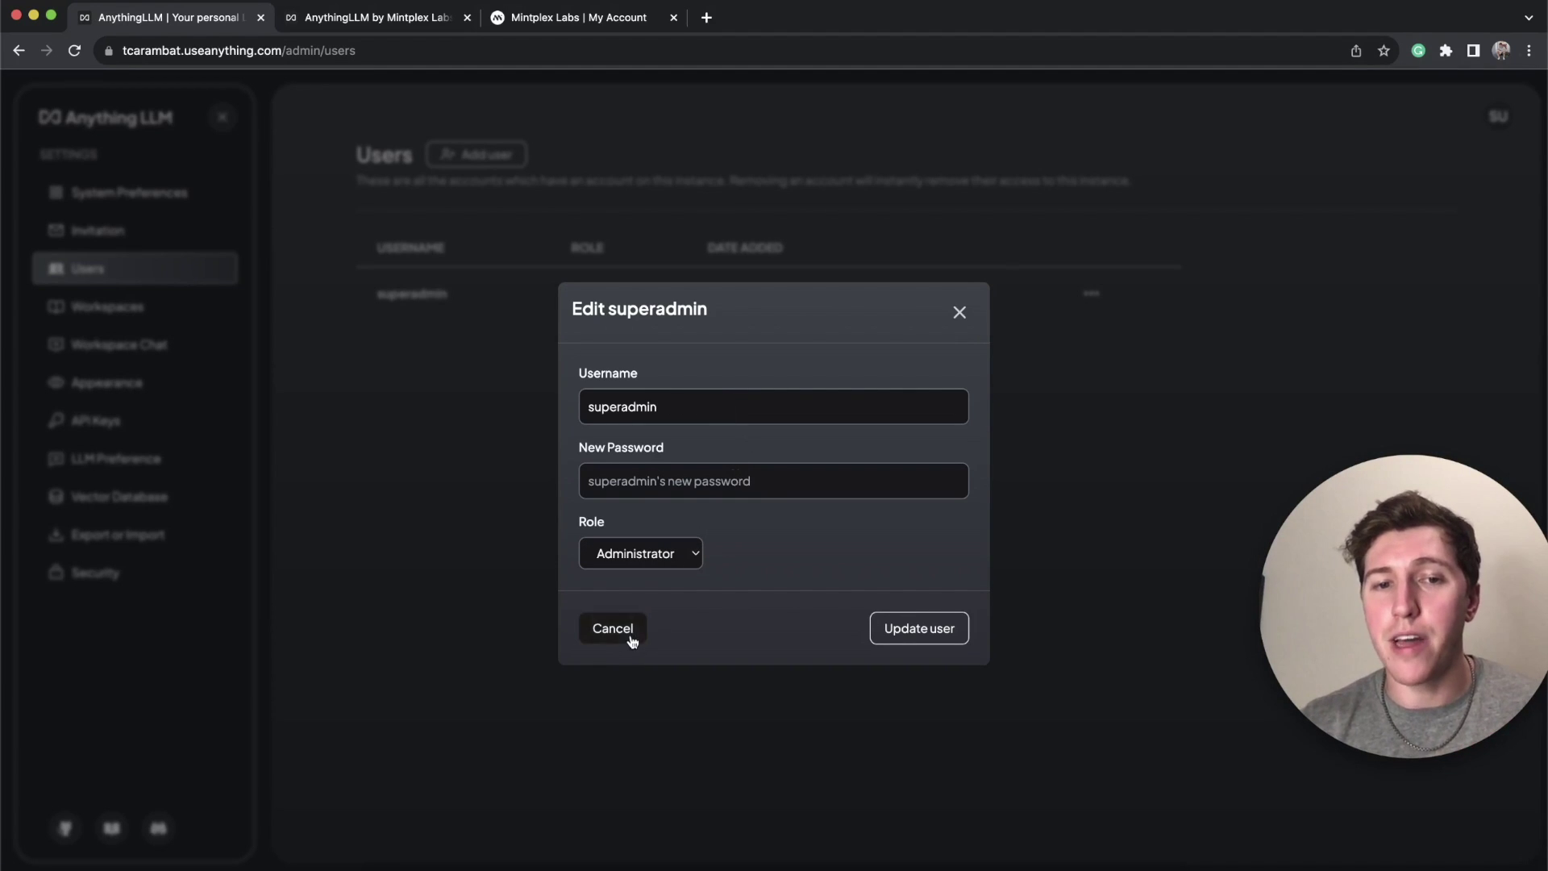
click(961, 312)
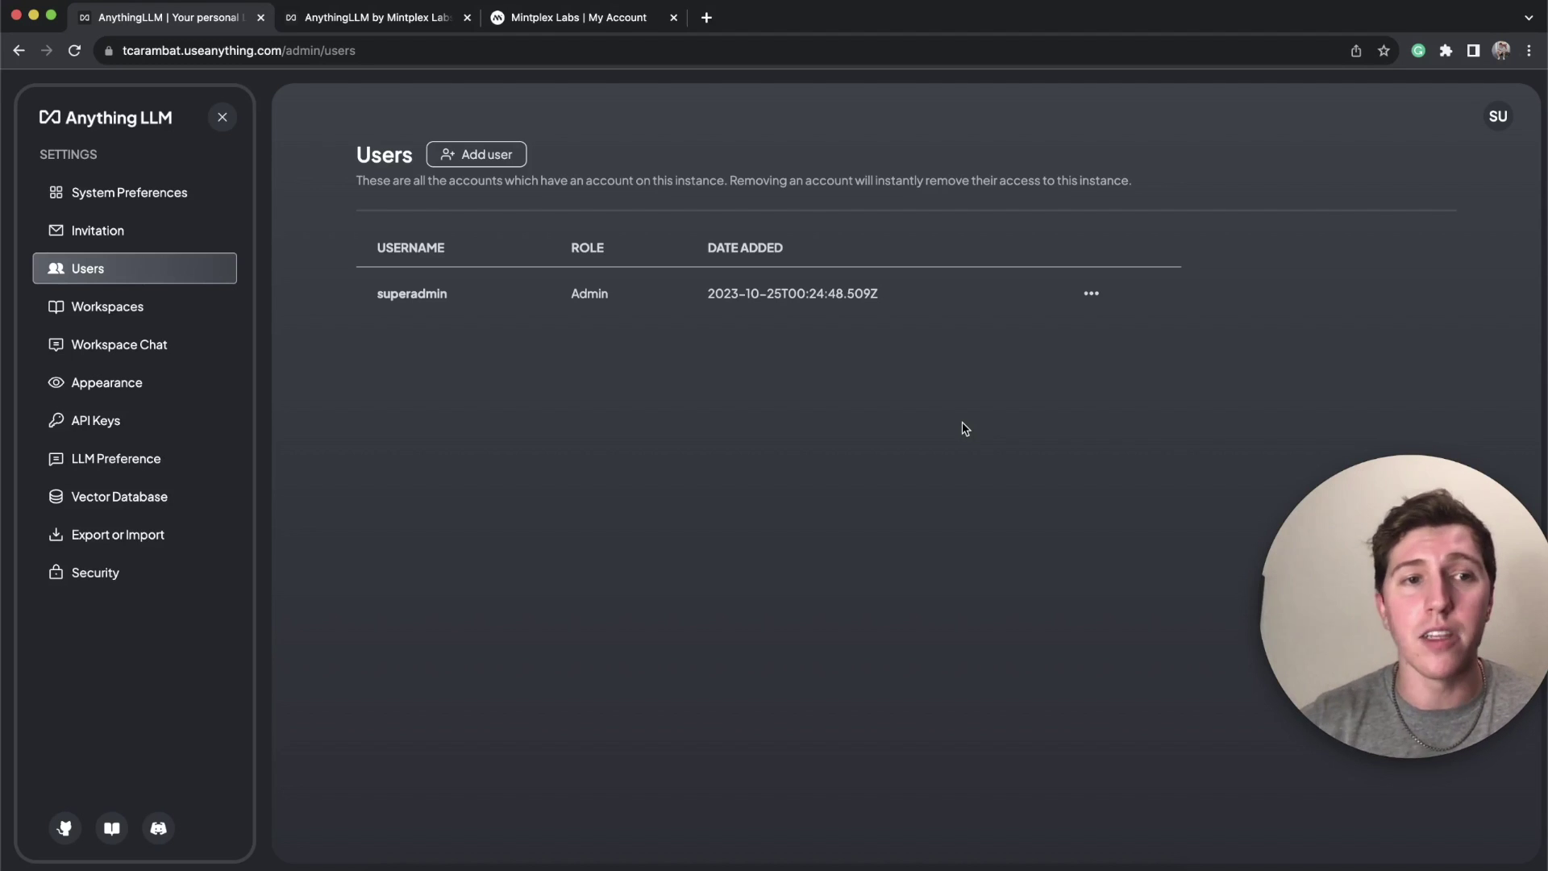
click(138, 305)
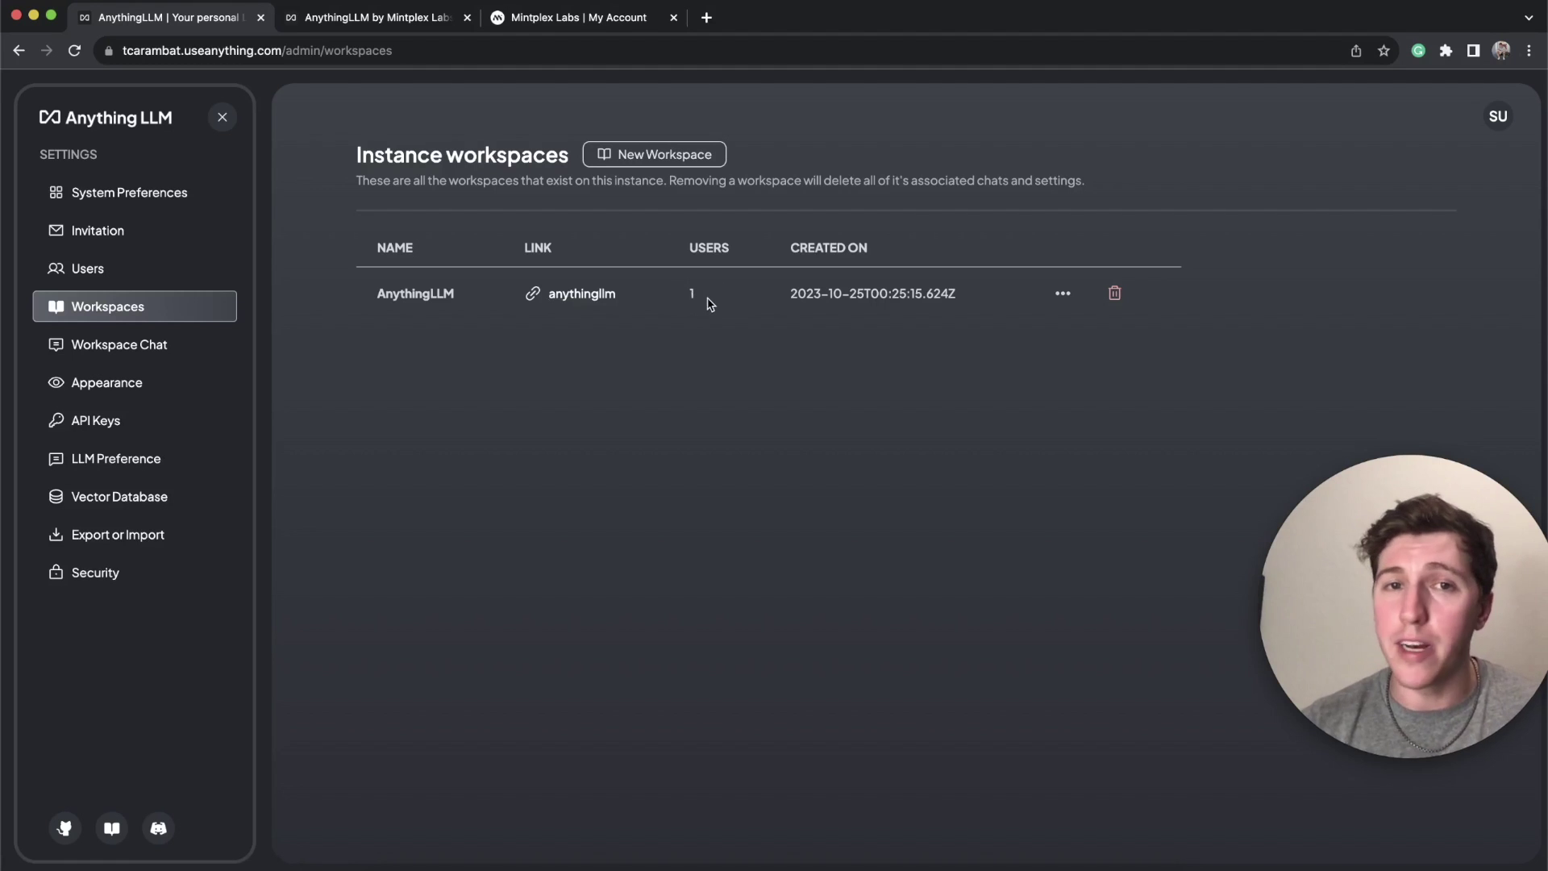
Step: Open and close the AnythingLLM workspace's edit dialog unchanged, then view the Workspace Chat log
click(1065, 296)
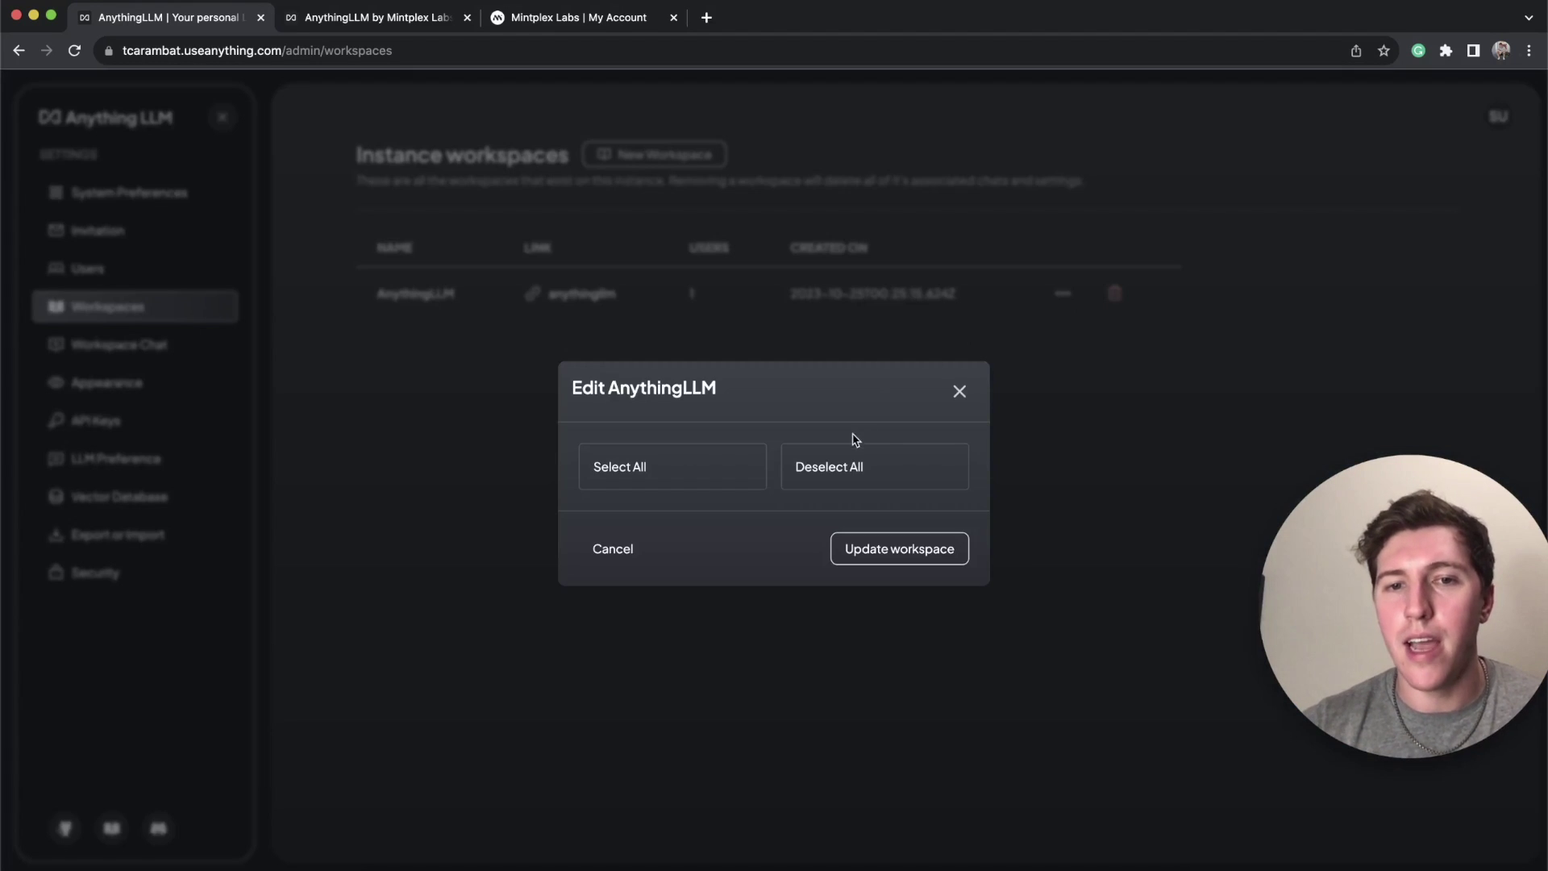
click(959, 391)
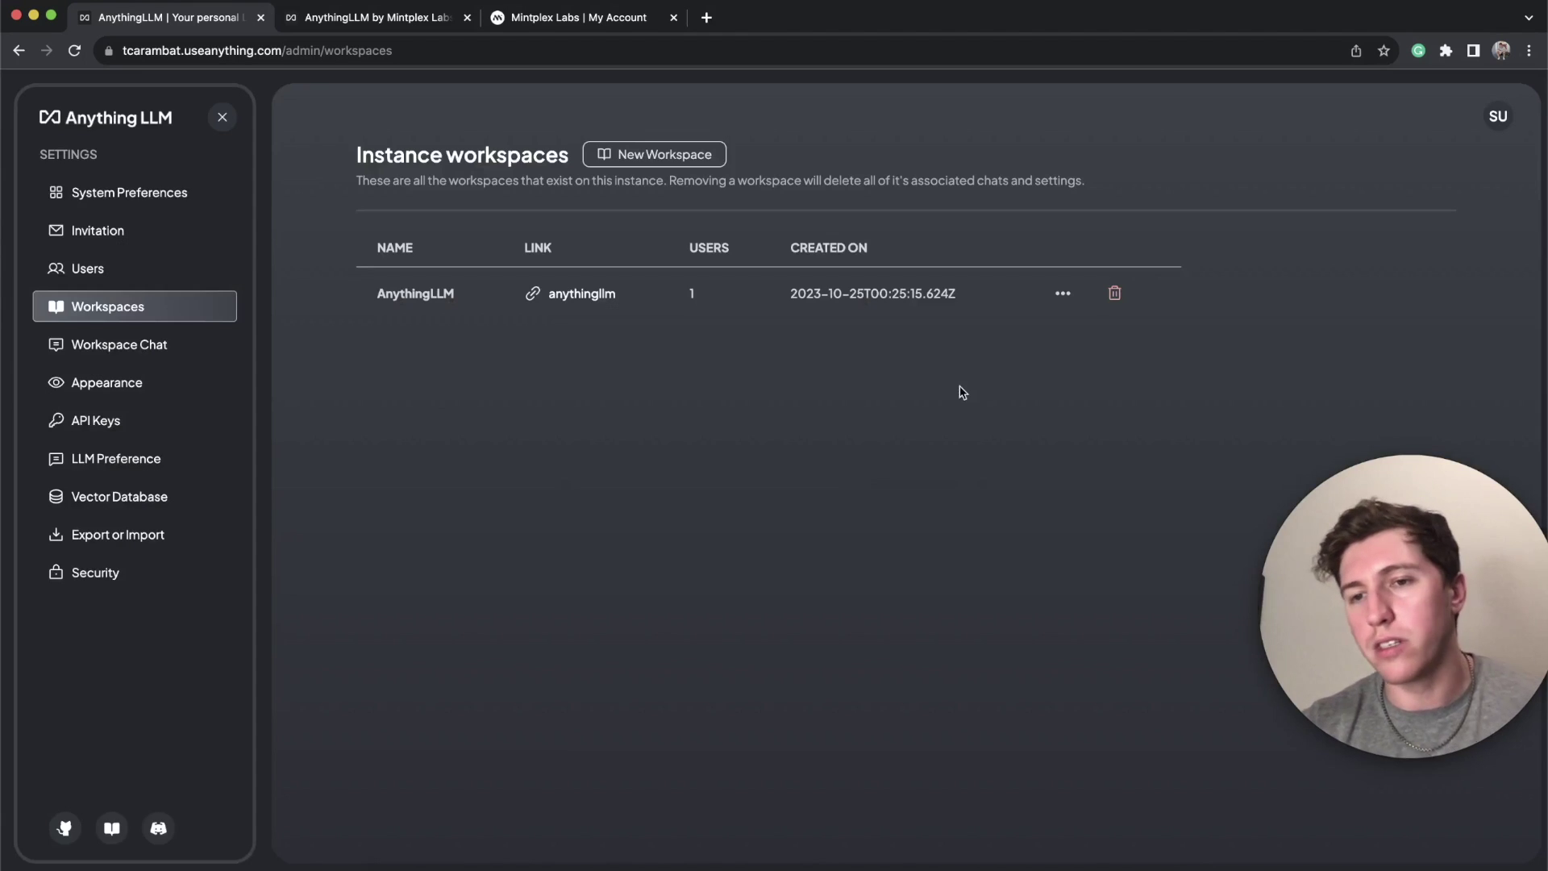
click(159, 348)
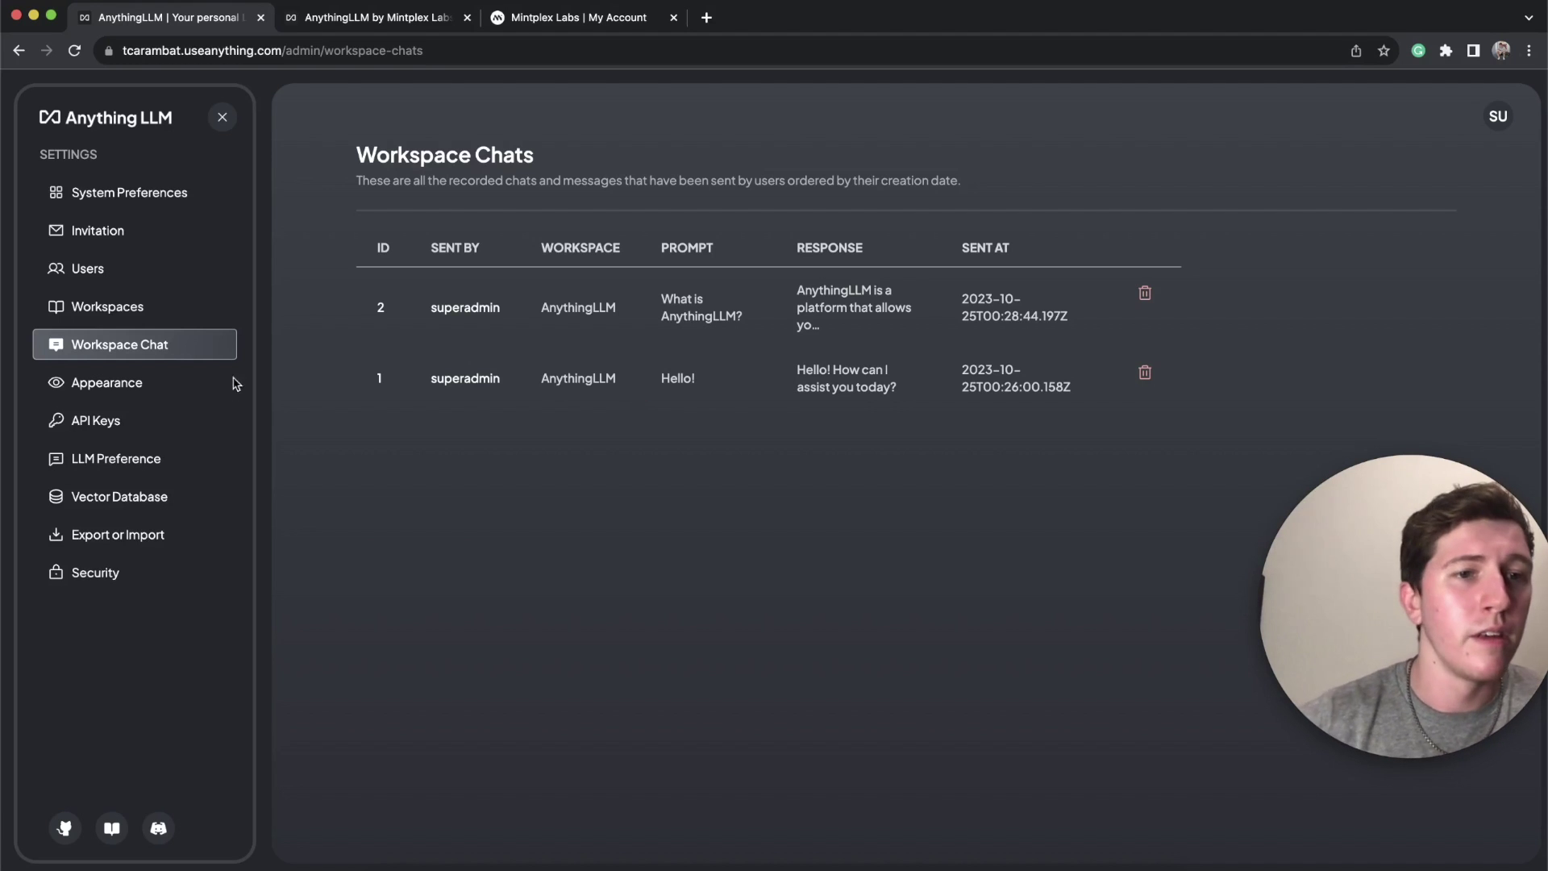
Step: Open the Appearance settings and look through its page
click(125, 383)
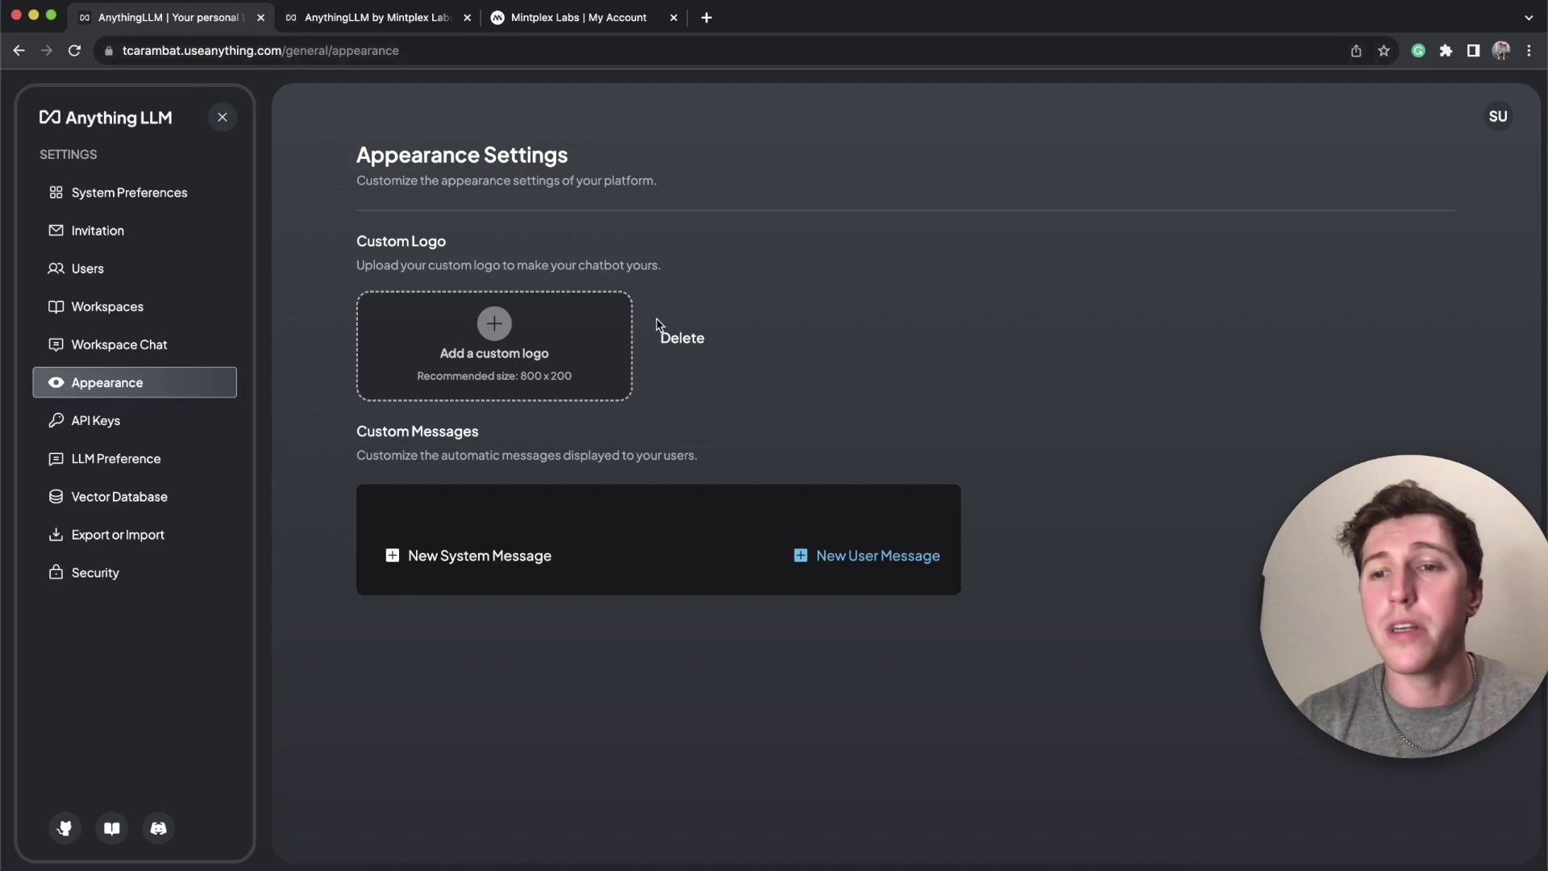
click(276, 50)
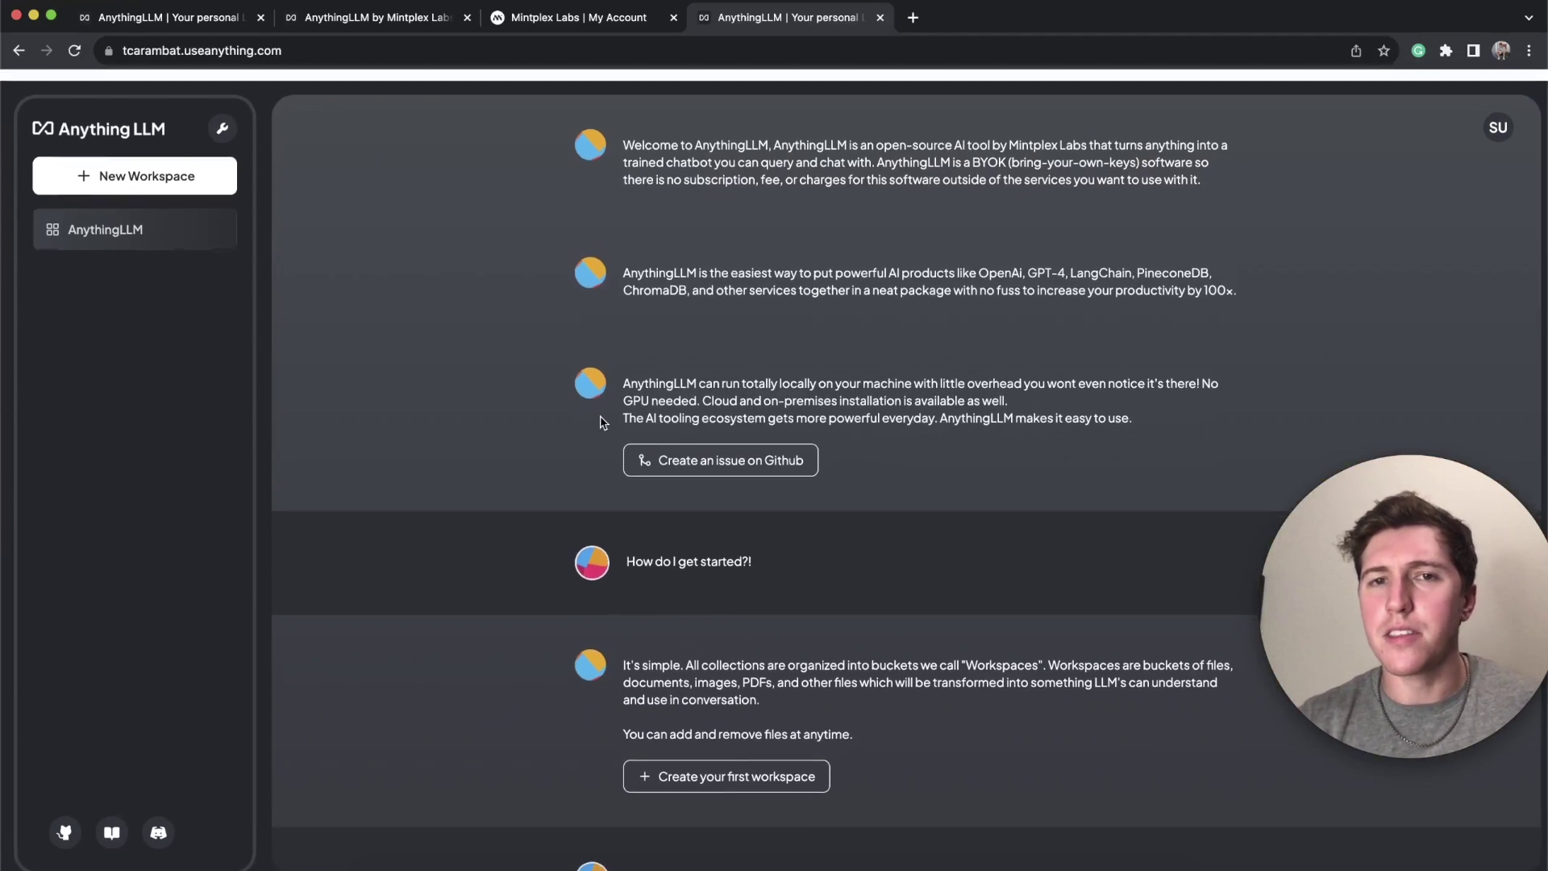
scroll(684, 408, down, 8)
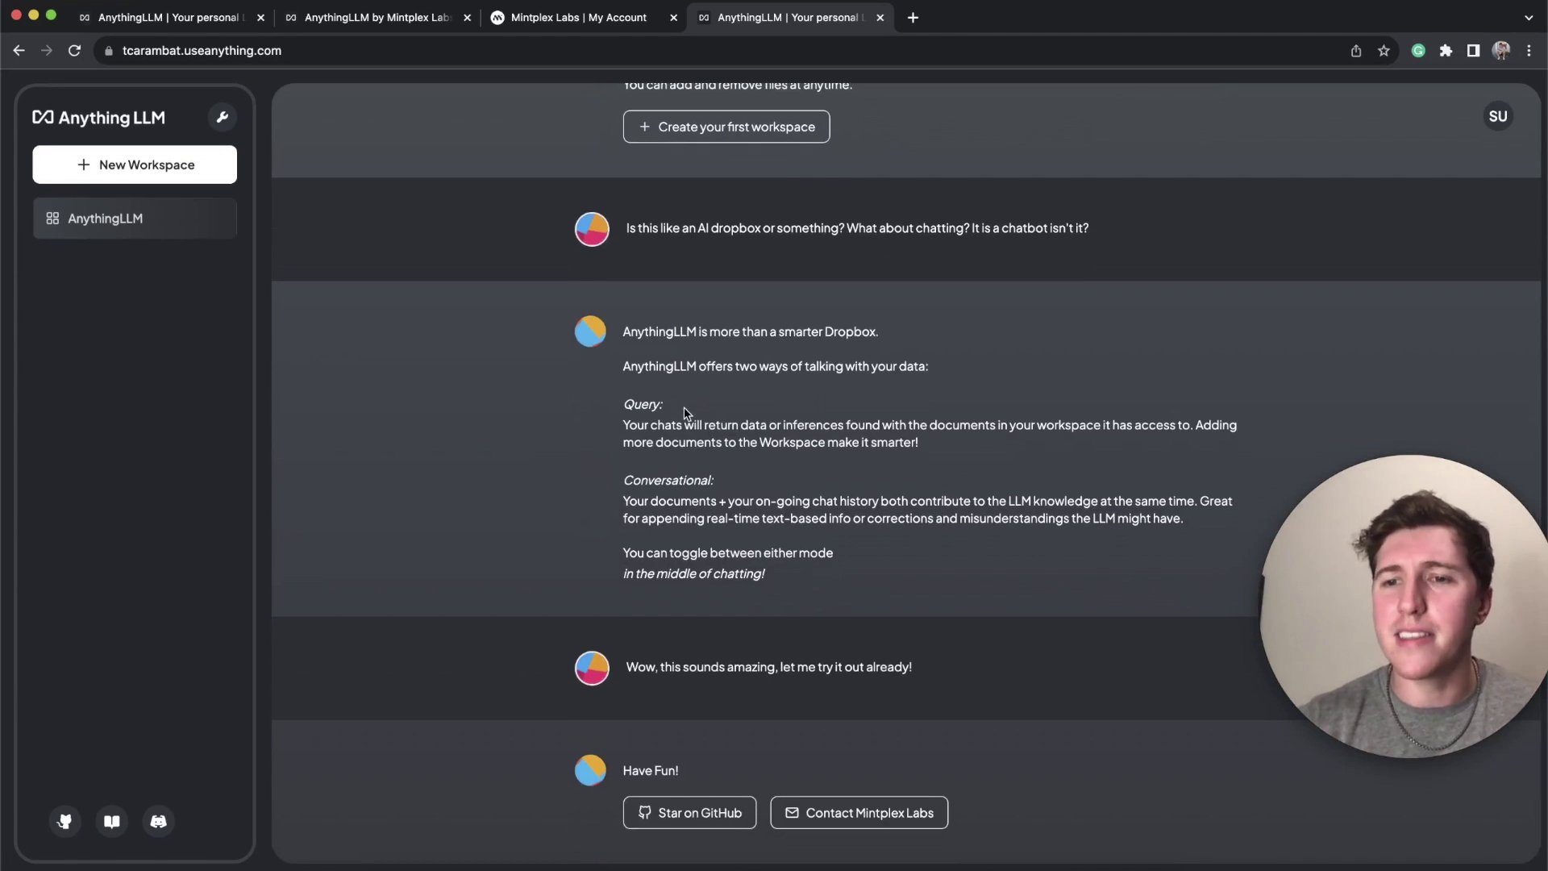
scroll(683, 412, up, 8)
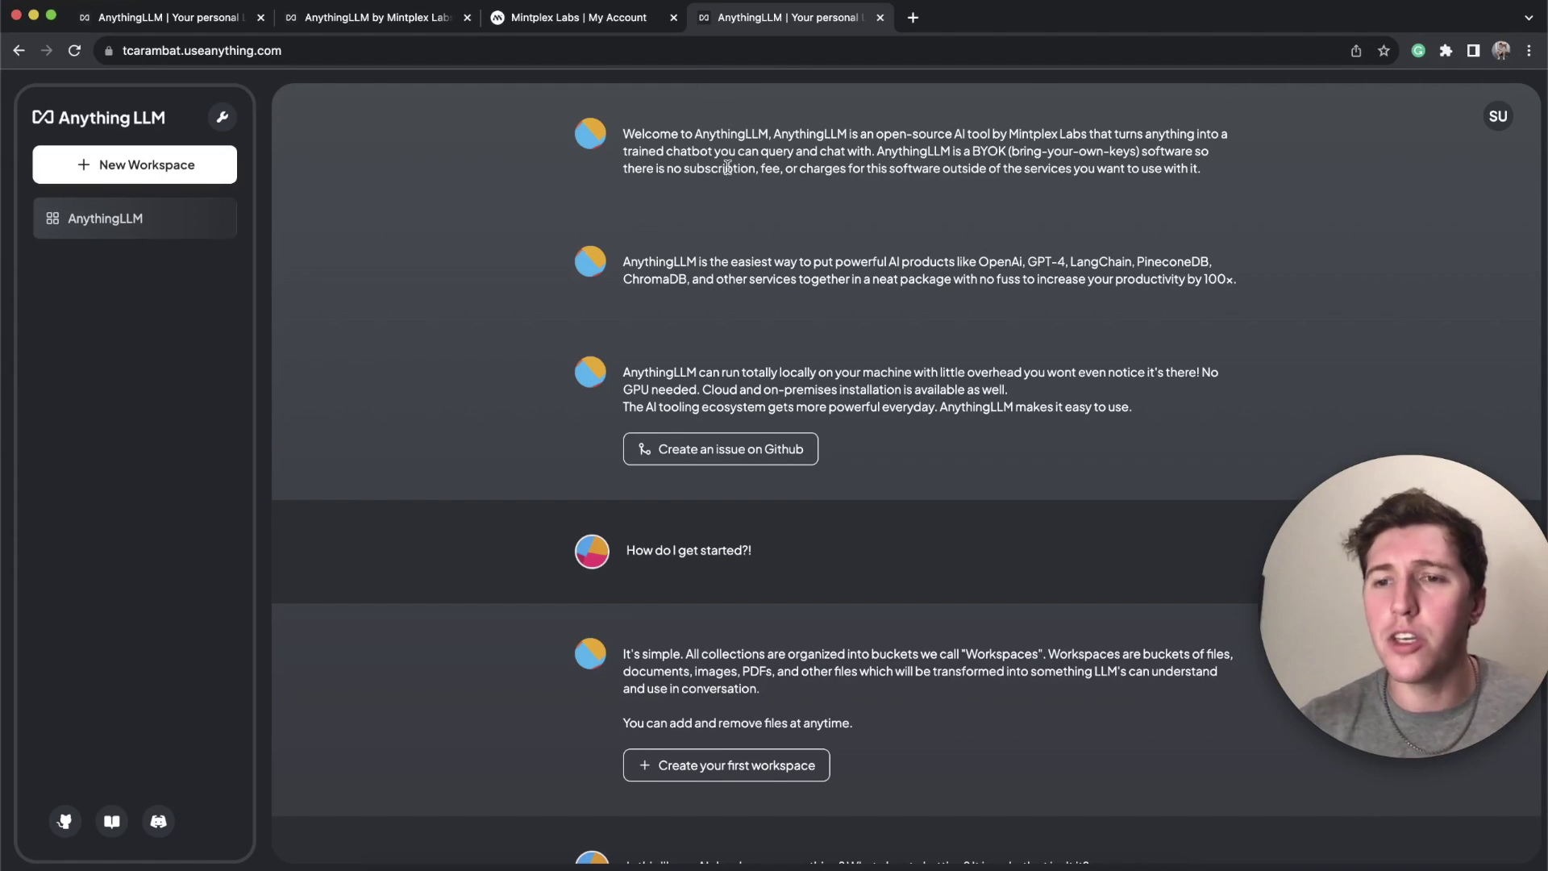
click(613, 16)
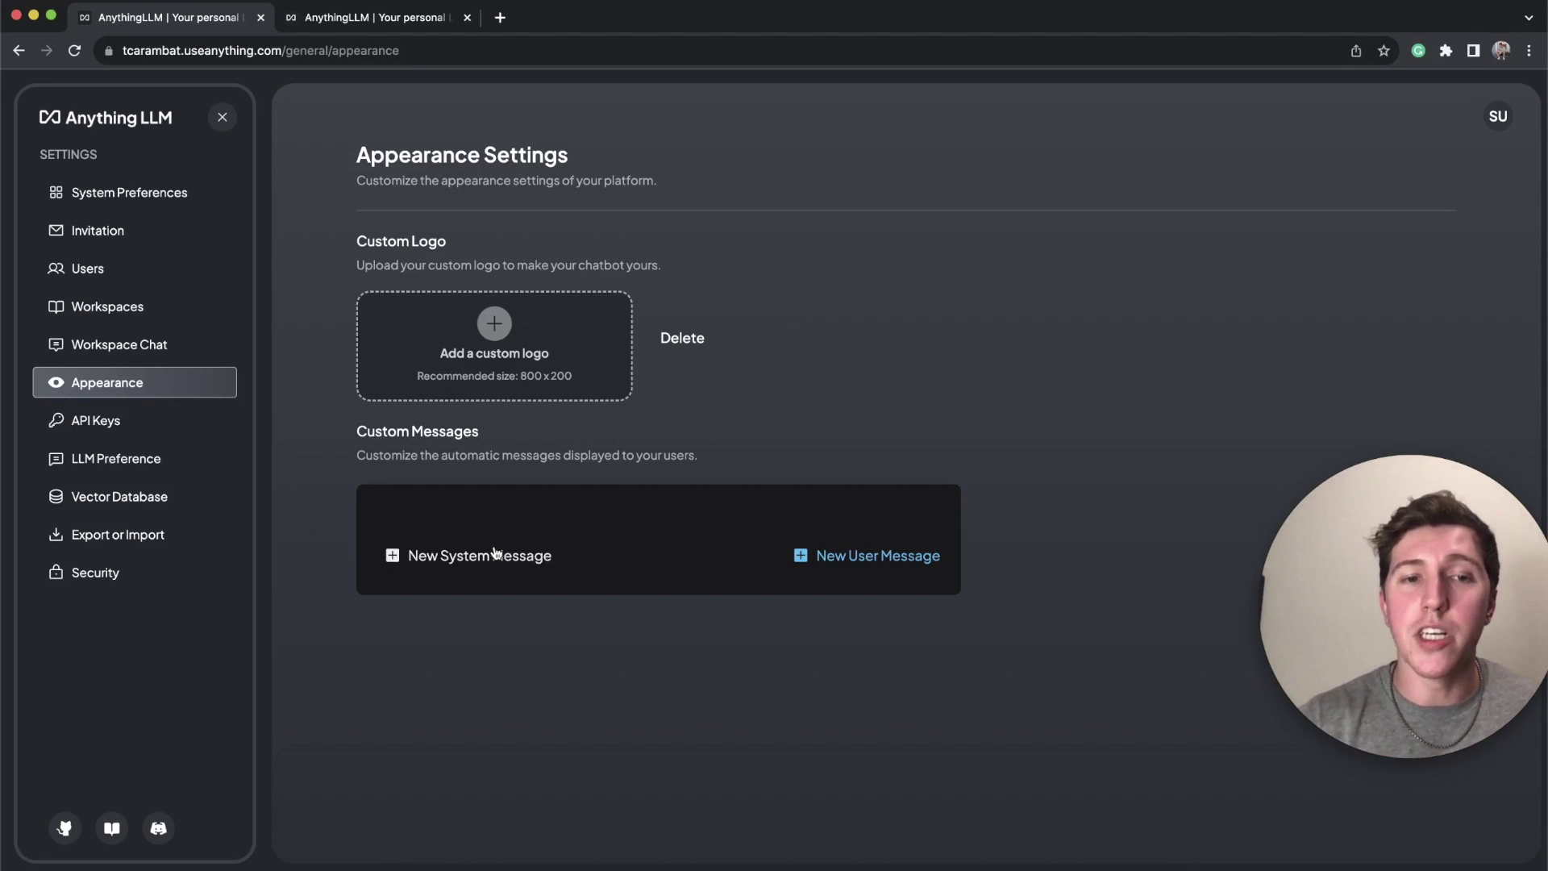
Step: Add a new custom system message and delete it, then view the empty API Keys page
click(472, 555)
click(616, 511)
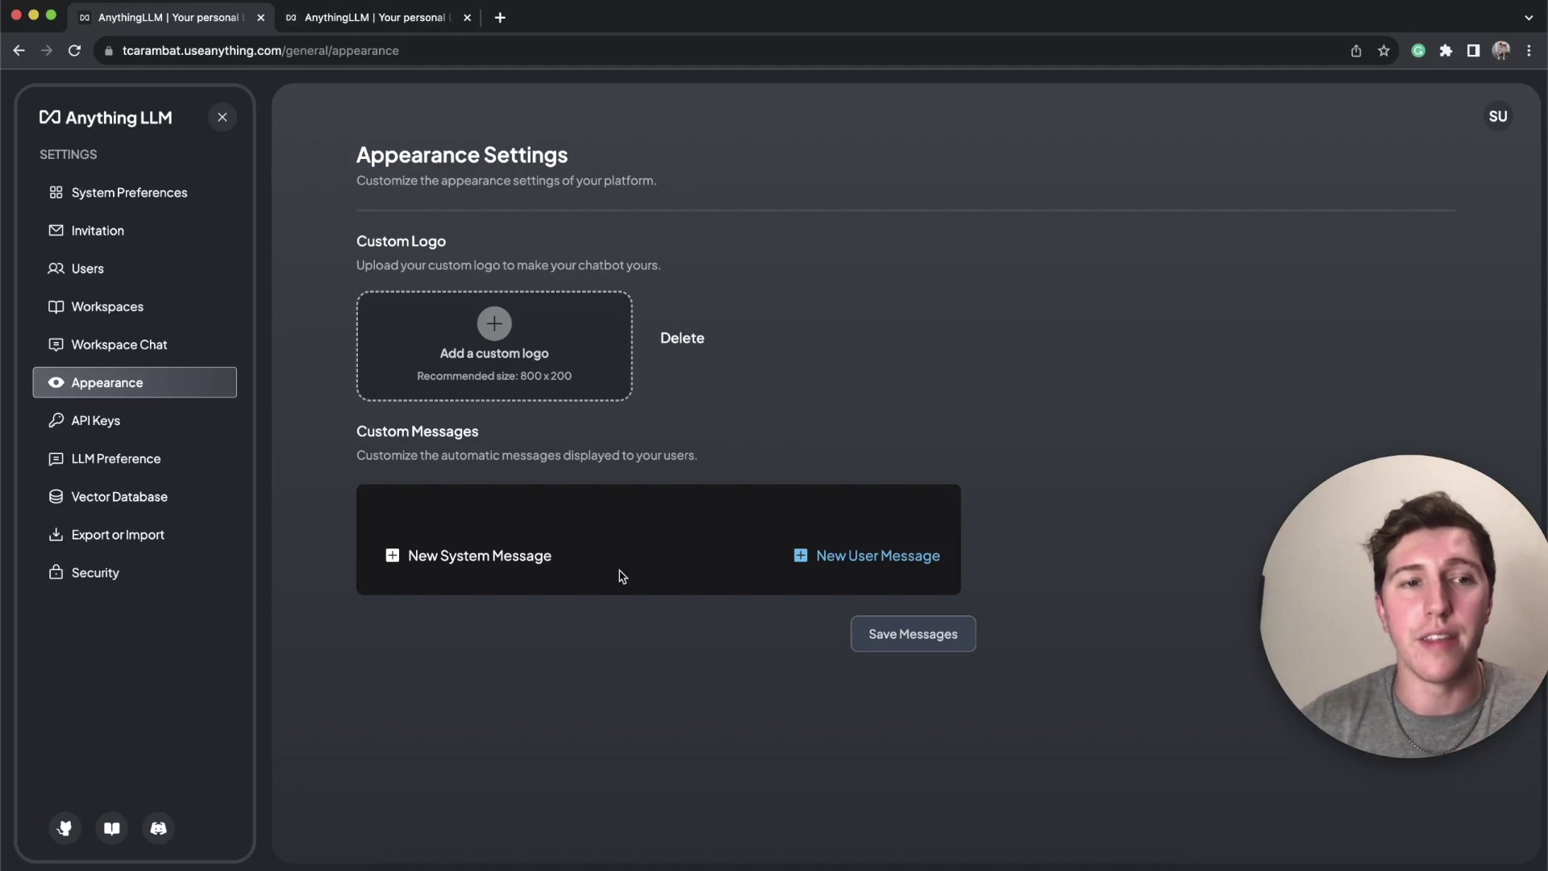
click(95, 420)
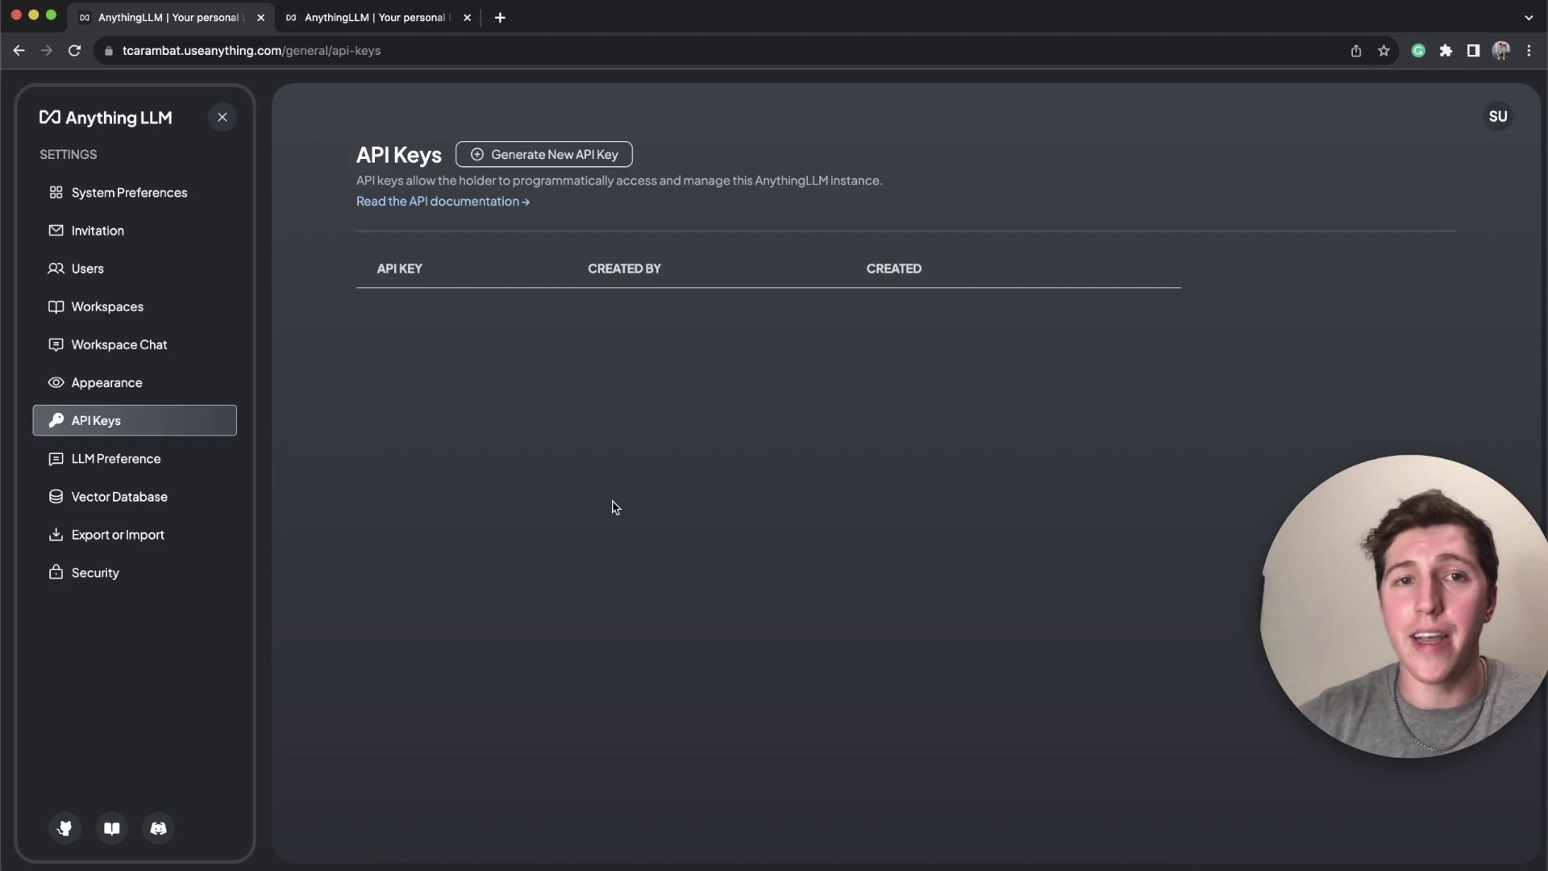
Step: Load the instance's api/docs address in a new browser tab, based on the API Keys page URL
click(283, 51)
key(ctrl+c)
click(500, 17)
key(ctrl+v)
drag(335, 51, 484, 51)
key(BackSpace)
text(api/doc)
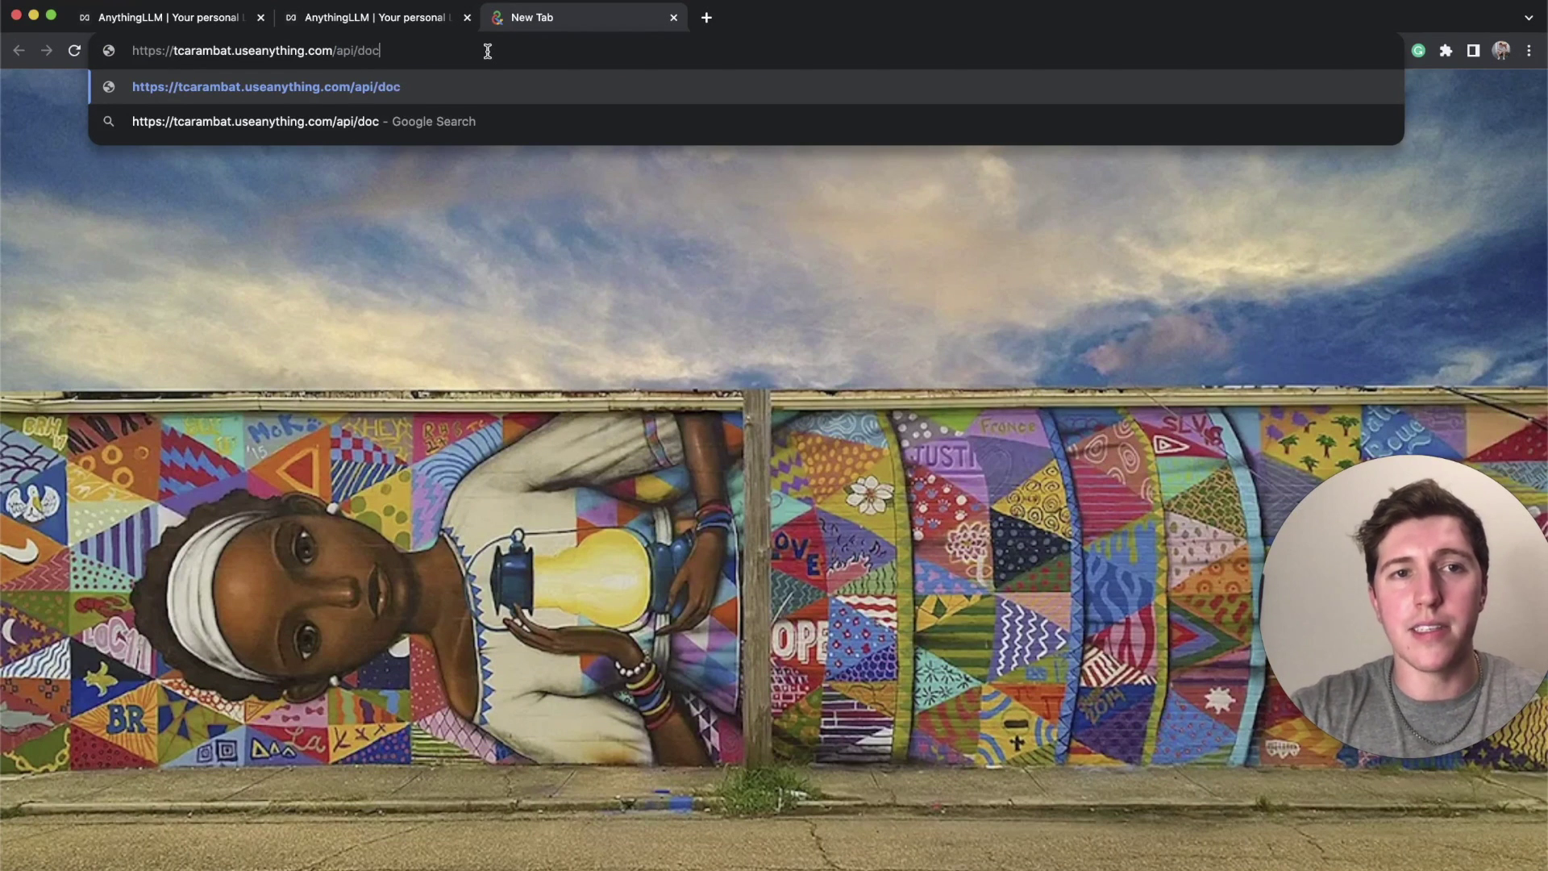
text(s)
key(Return)
Step: Open and skim the API documentation from the API Keys page, then return to API Keys
key(super+1)
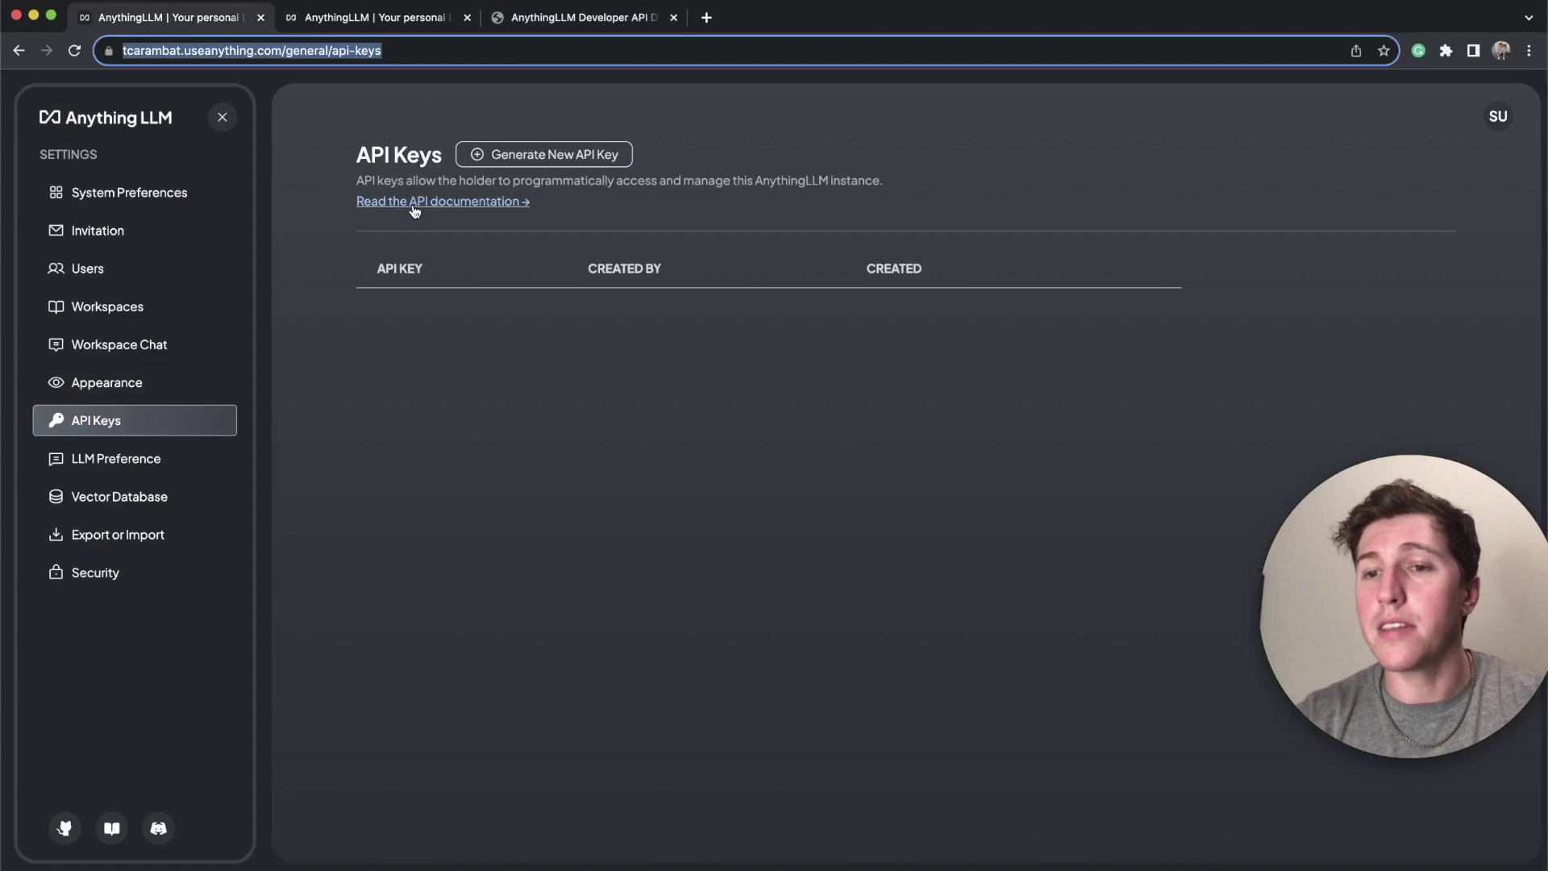
click(414, 204)
scroll(737, 375, down, 10)
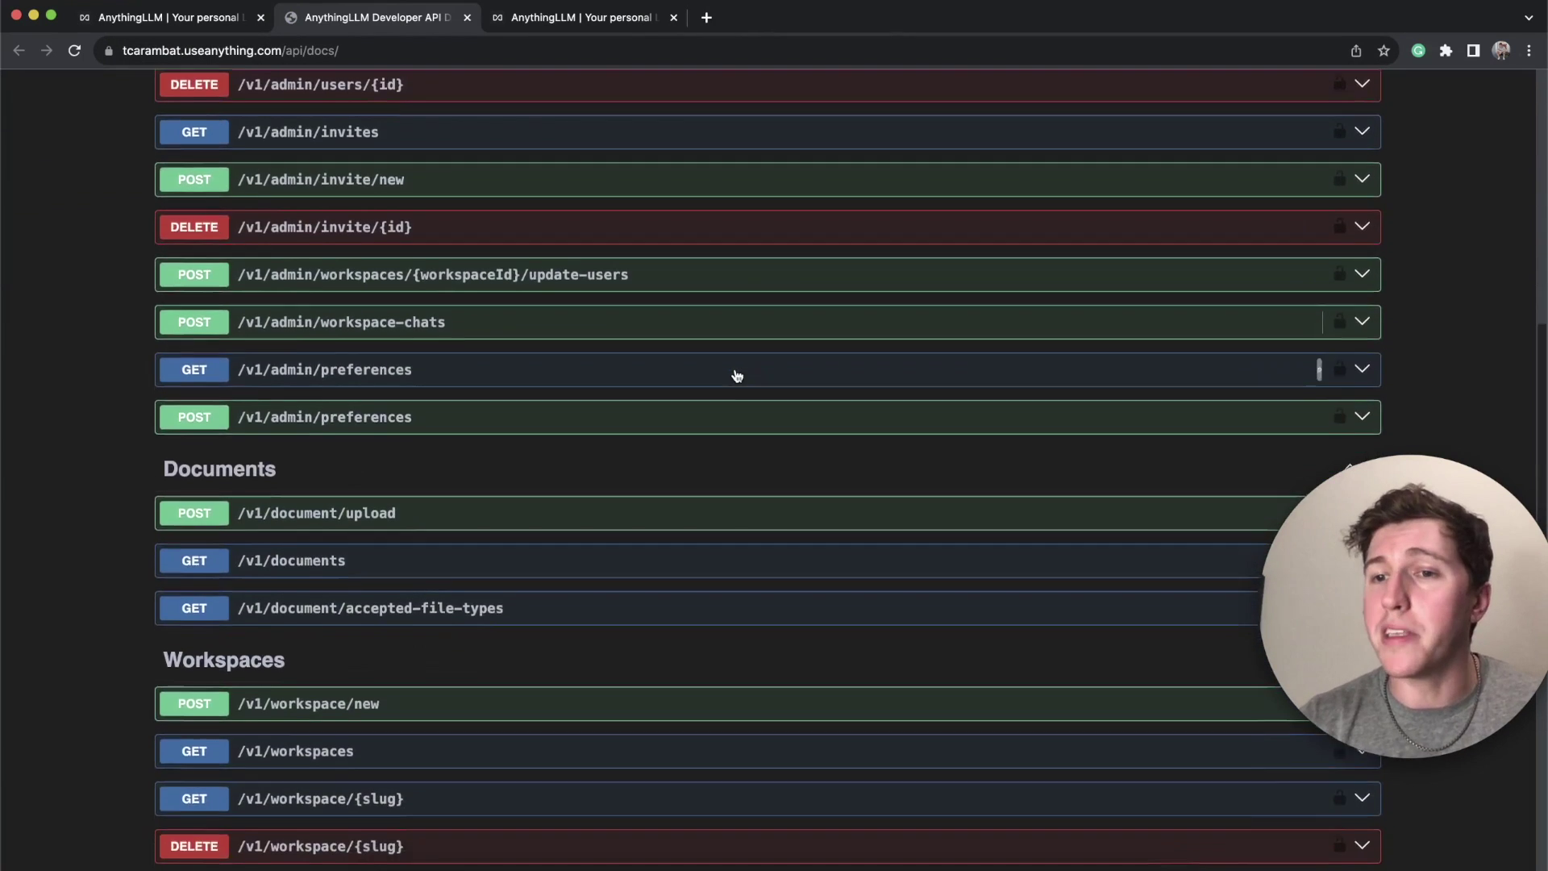
scroll(736, 373, down, 3)
click(218, 23)
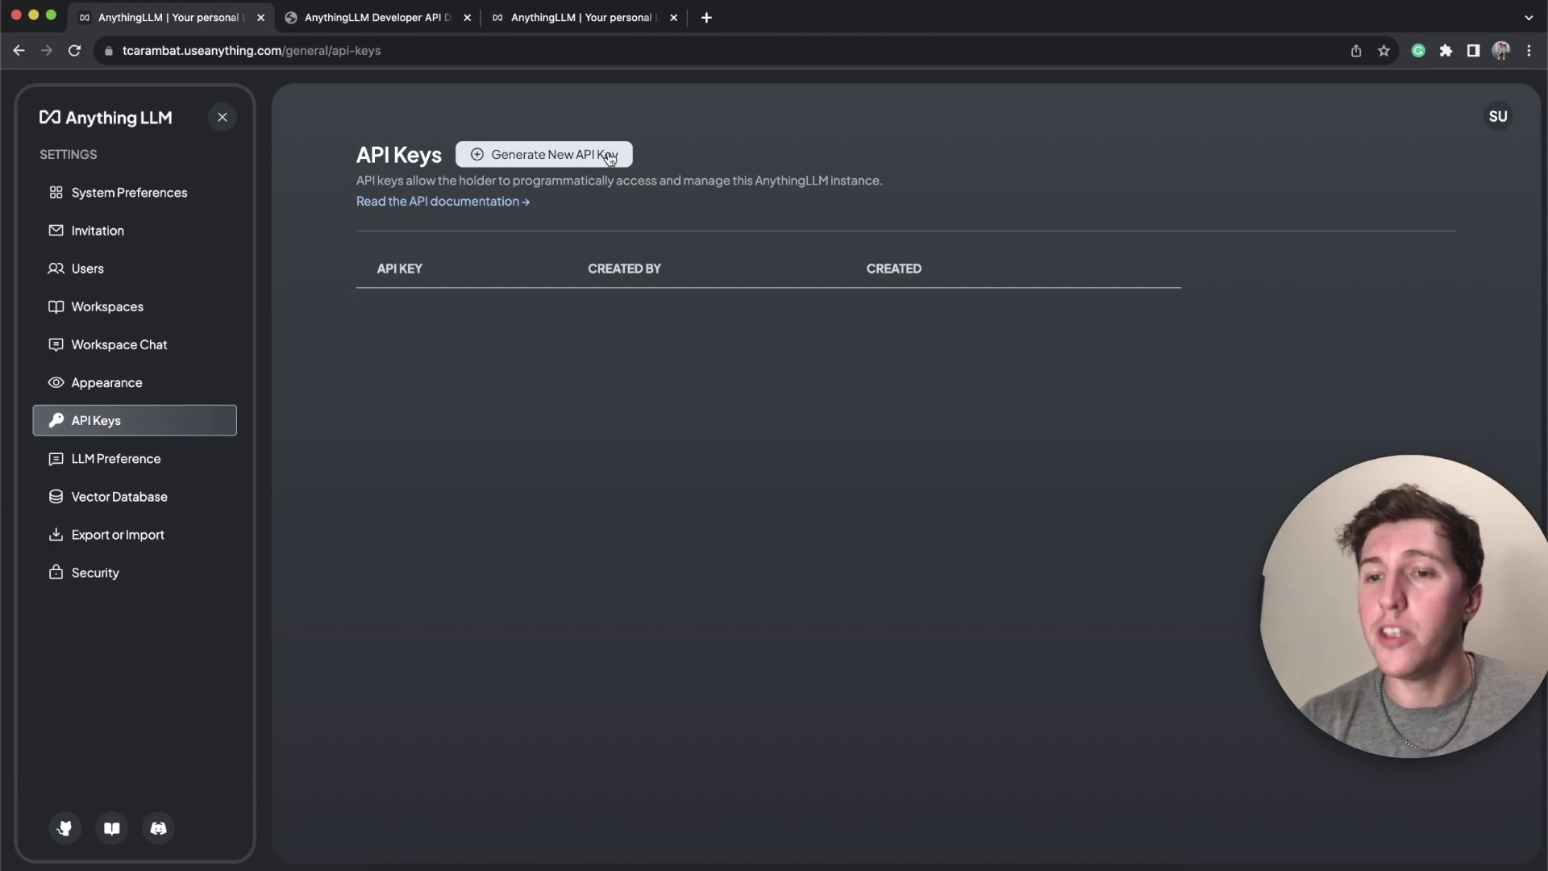
Step: Look over the LLM Preference and Vector Database pages, finishing on Export or Import
click(141, 466)
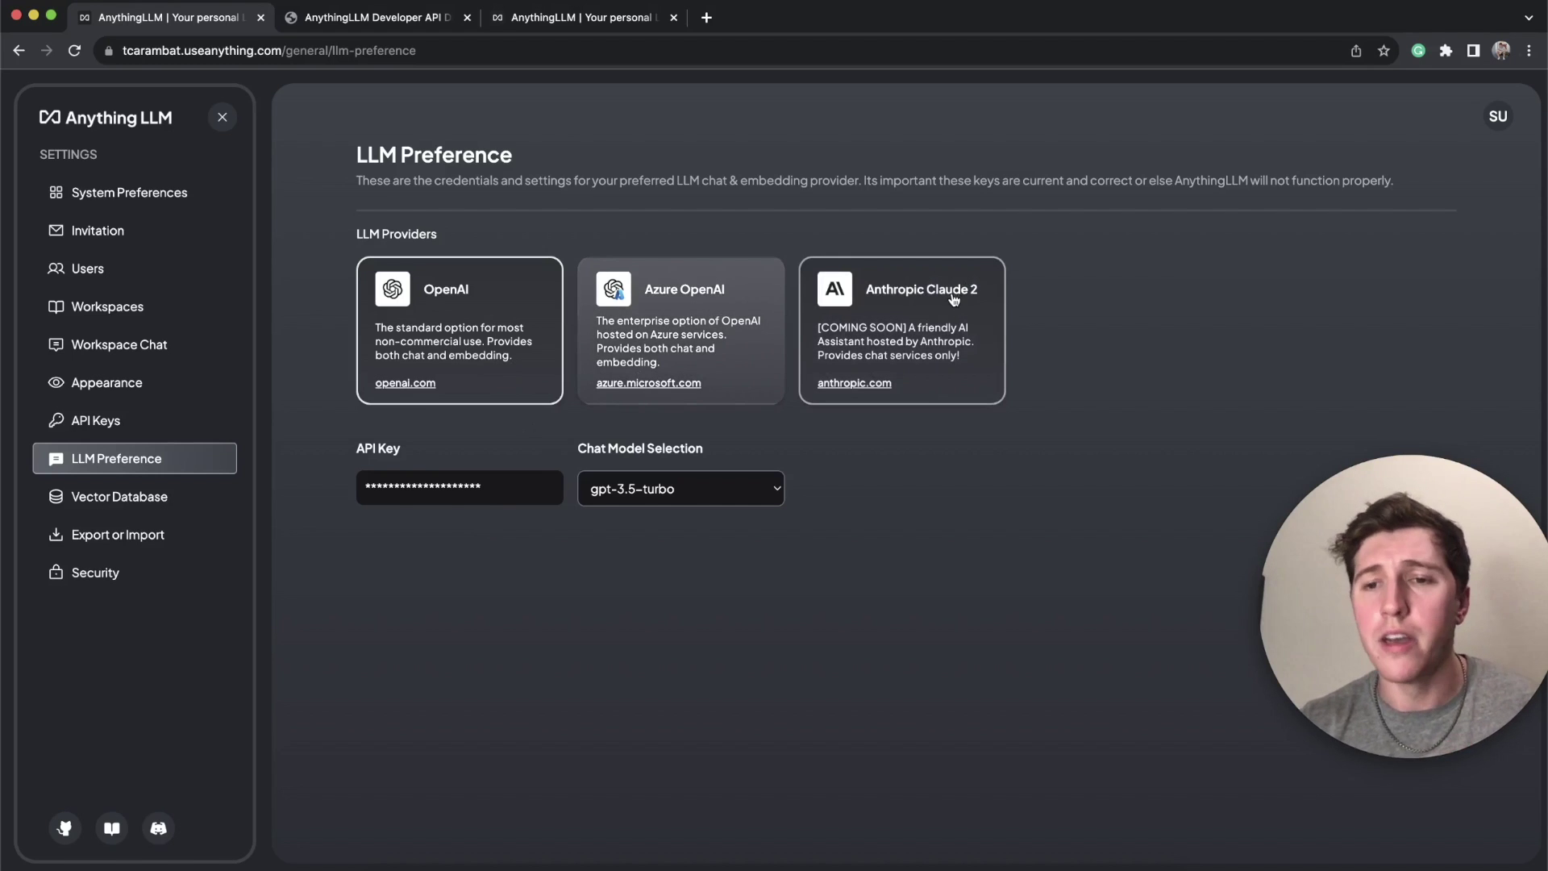
click(135, 504)
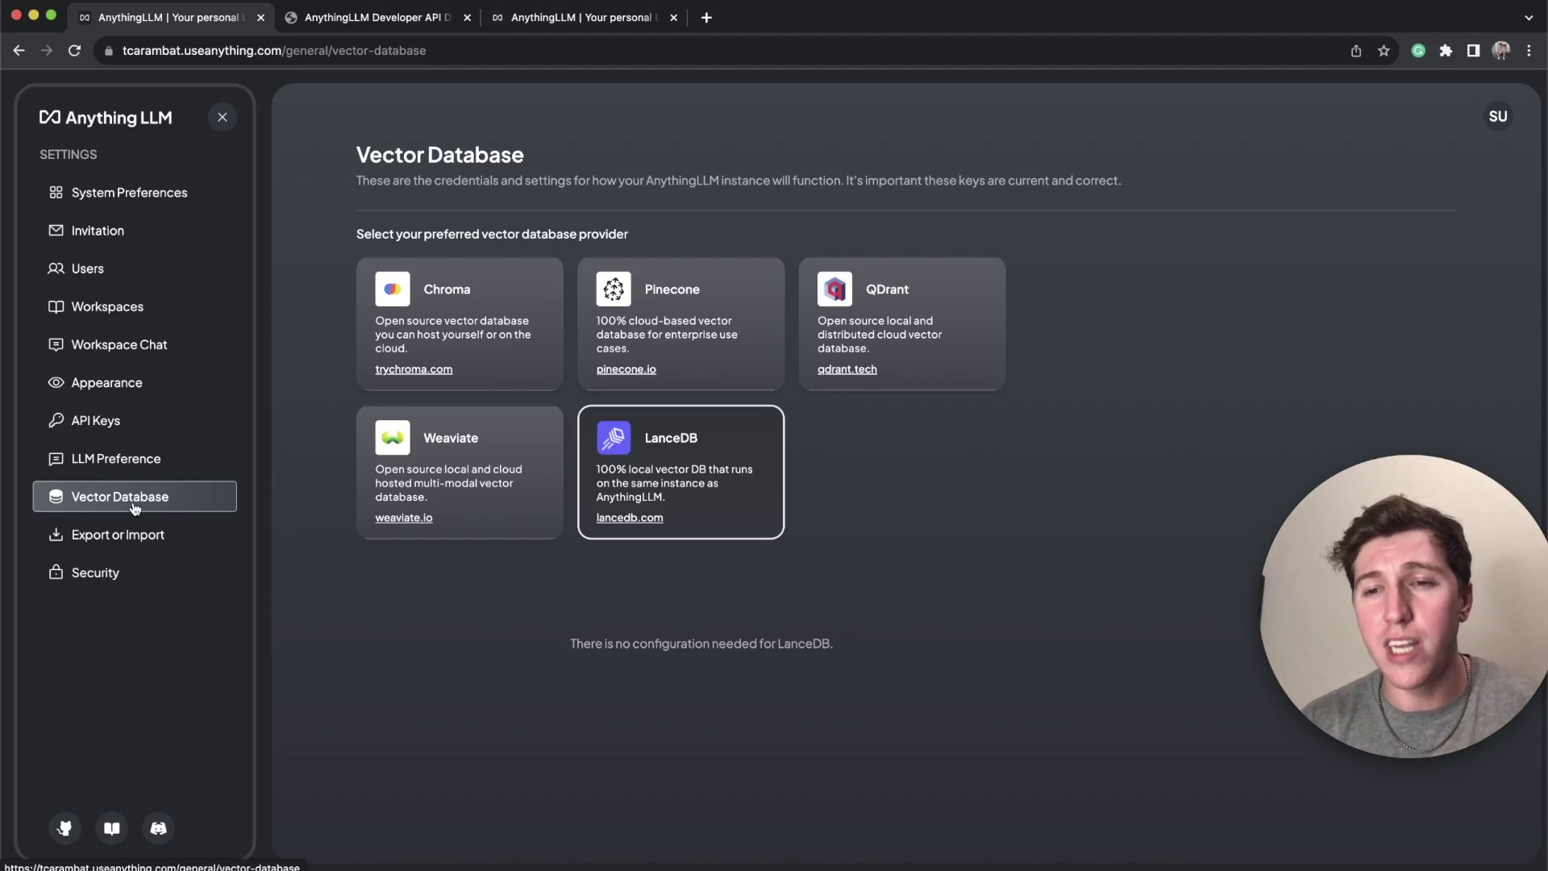
click(129, 535)
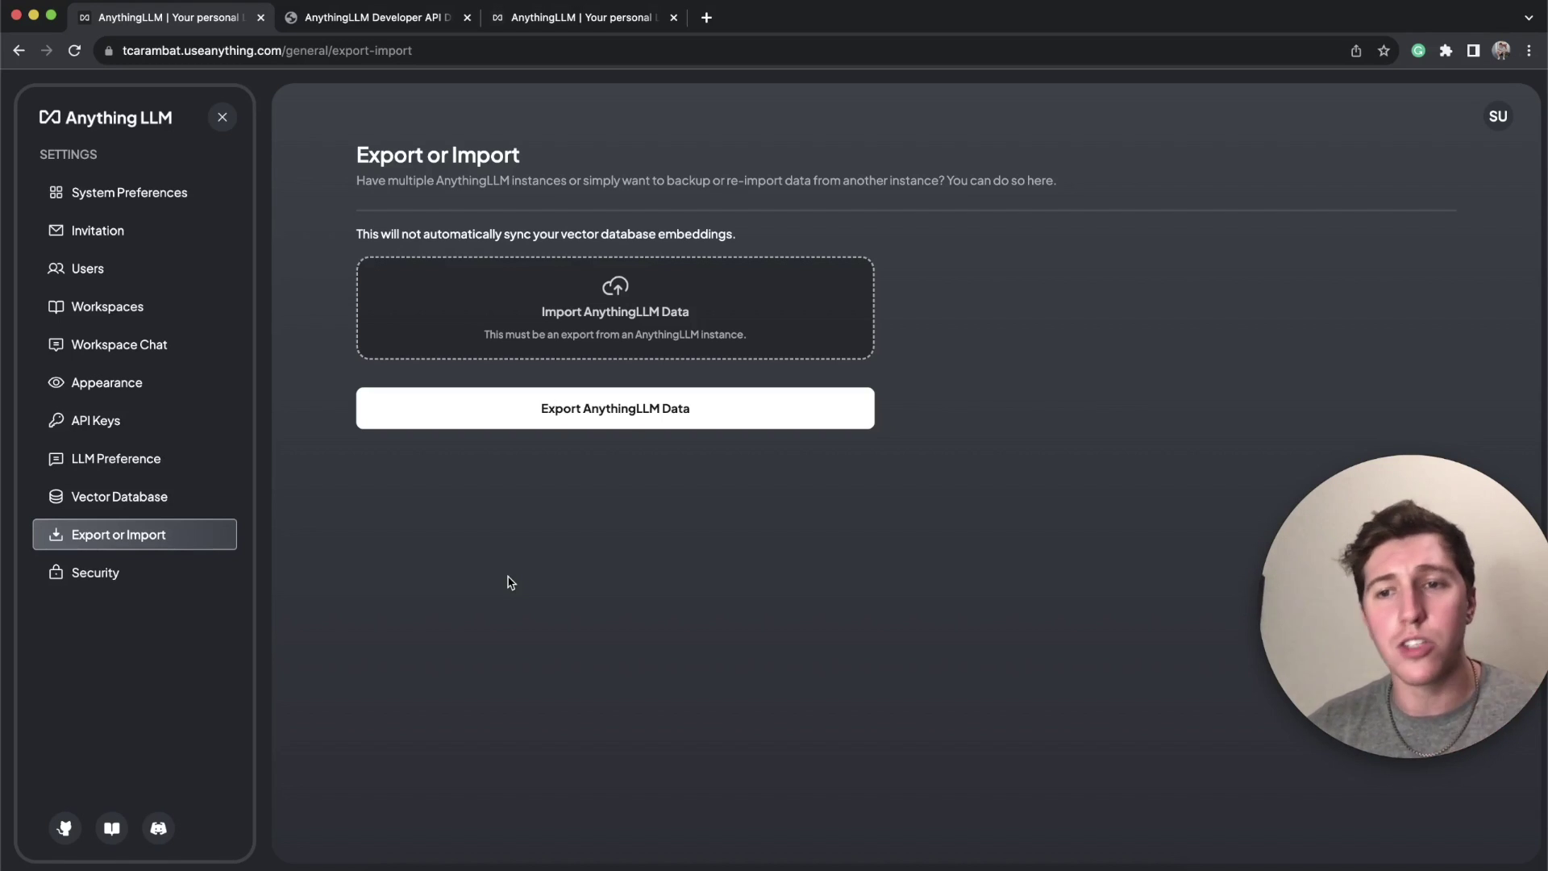
Step: Open the Security settings page to confirm Multi-User Mode is enabled
click(95, 572)
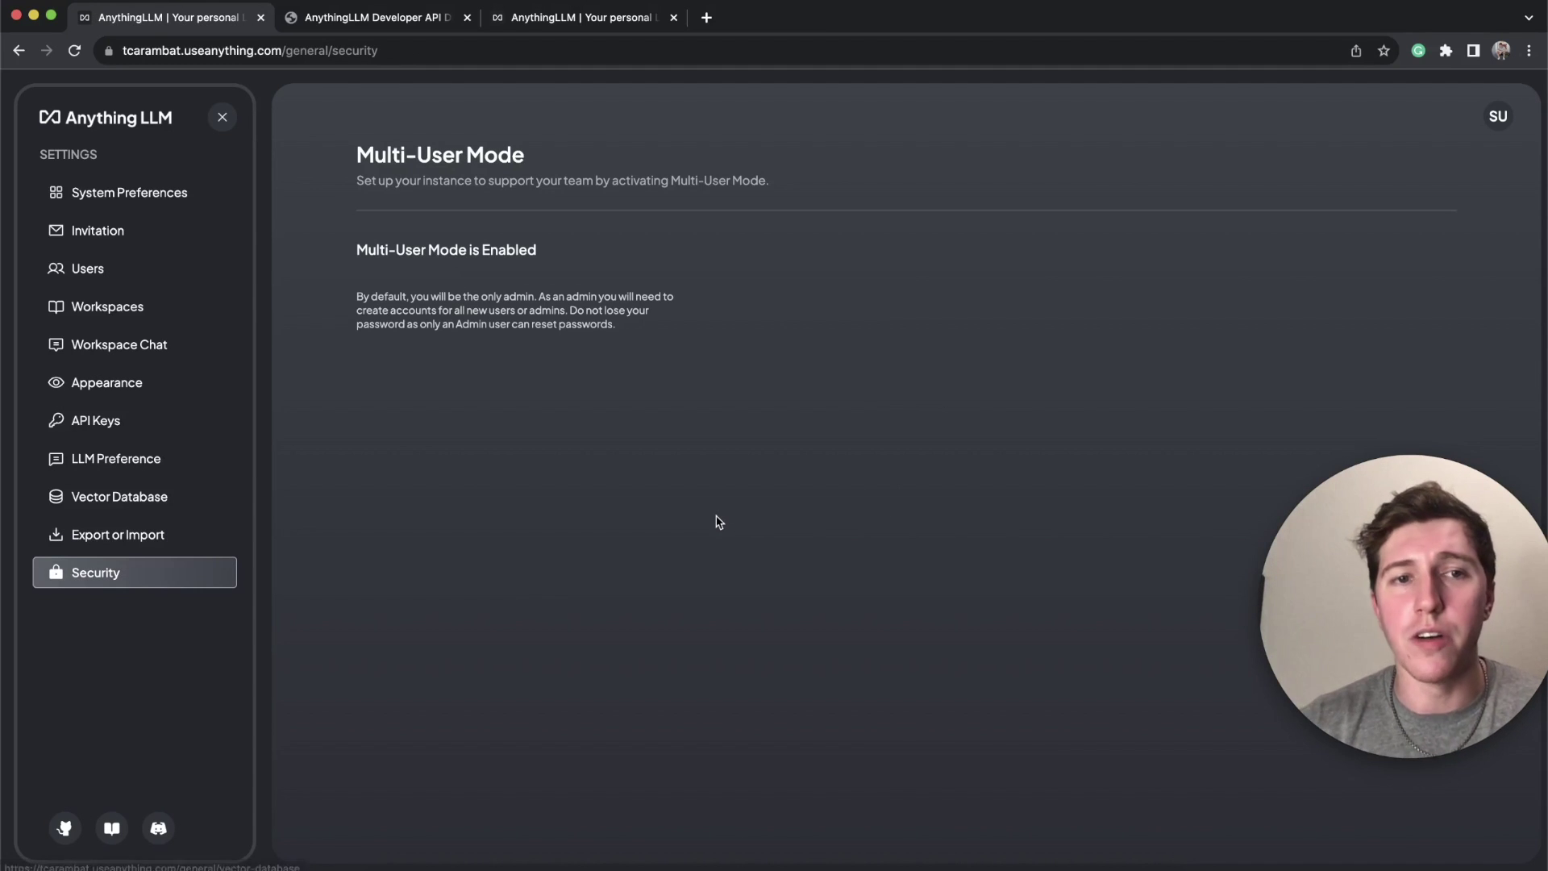